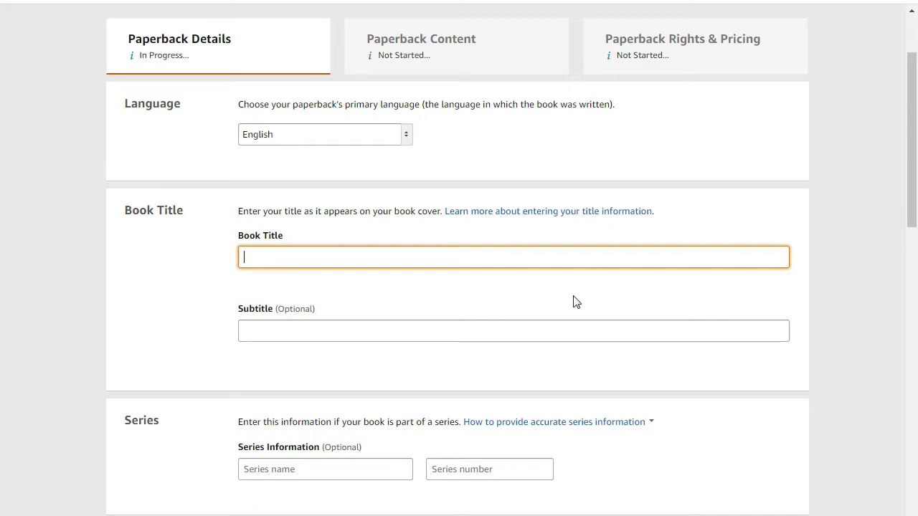
Step: Examine the book title, subtitle, series and edition number fields in the paperback details
{"action": "left_click", "coordinate": [301, 258]}
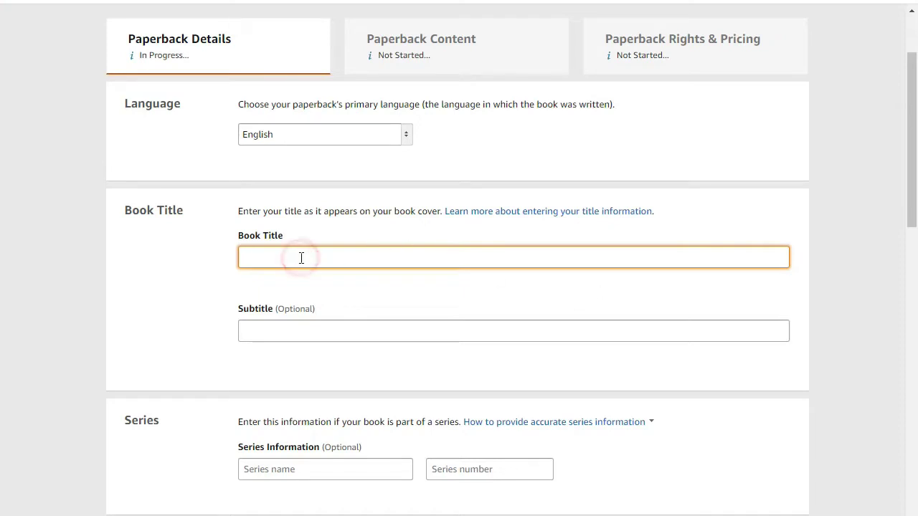
{"action": "left_click", "coordinate": [370, 293]}
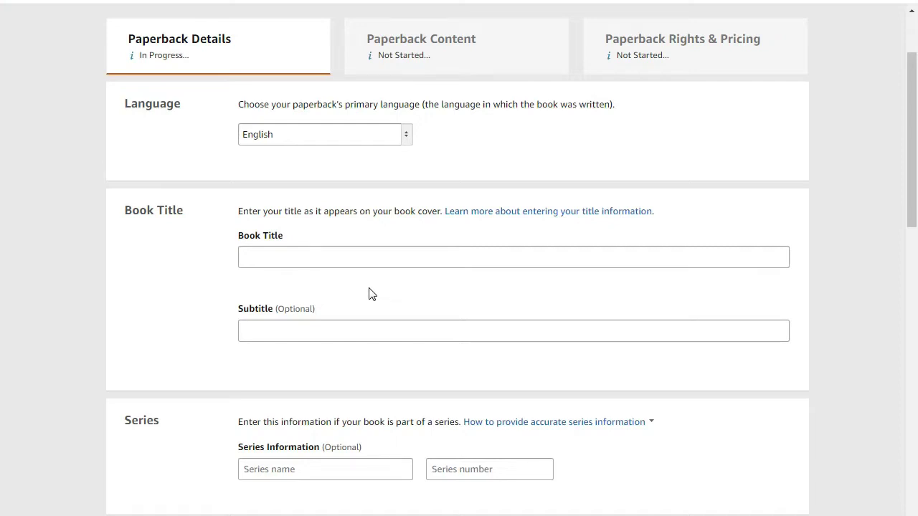
{"action": "left_click", "coordinate": [270, 327]}
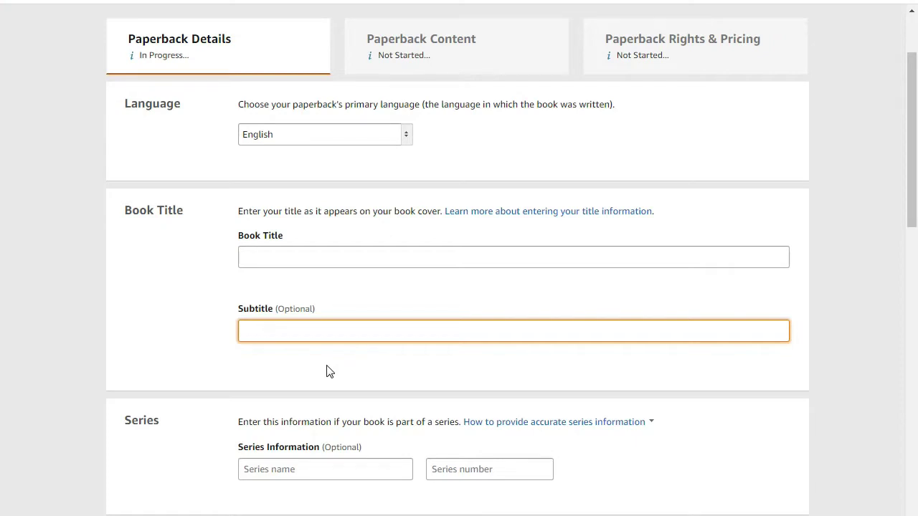
{"action": "left_click_drag", "start_coordinate": [912, 133], "coordinate": [916, 219]}
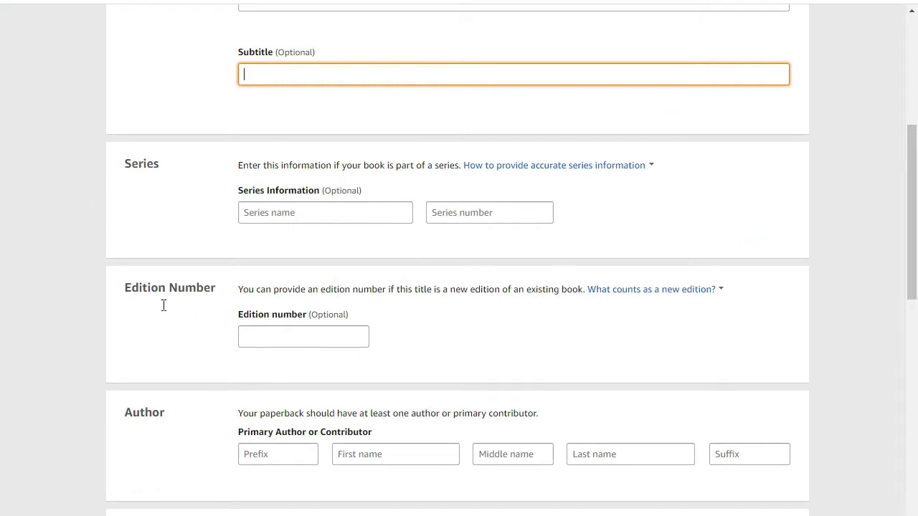
{"action": "scroll", "coordinate": [890, 351], "scroll_direction": "down", "scroll_amount": 3}
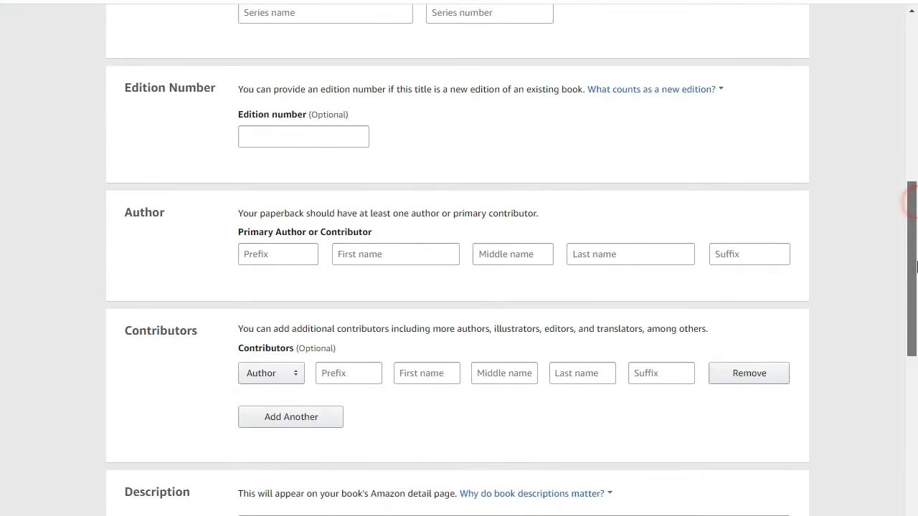
Step: Examine the primary author section, focusing on its first name and last name fields
{"action": "double_click", "coordinate": [151, 208]}
{"action": "left_click", "coordinate": [178, 256]}
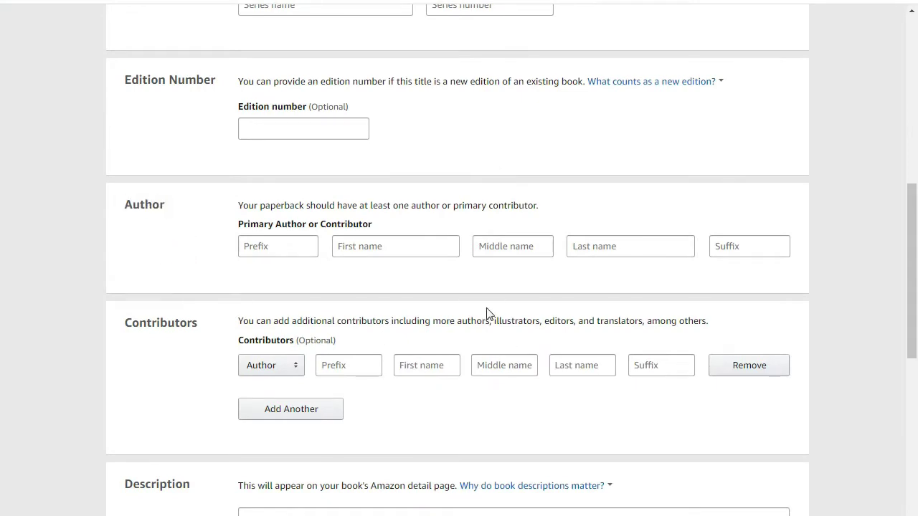
{"action": "left_click", "coordinate": [380, 247]}
{"action": "left_click", "coordinate": [653, 252]}
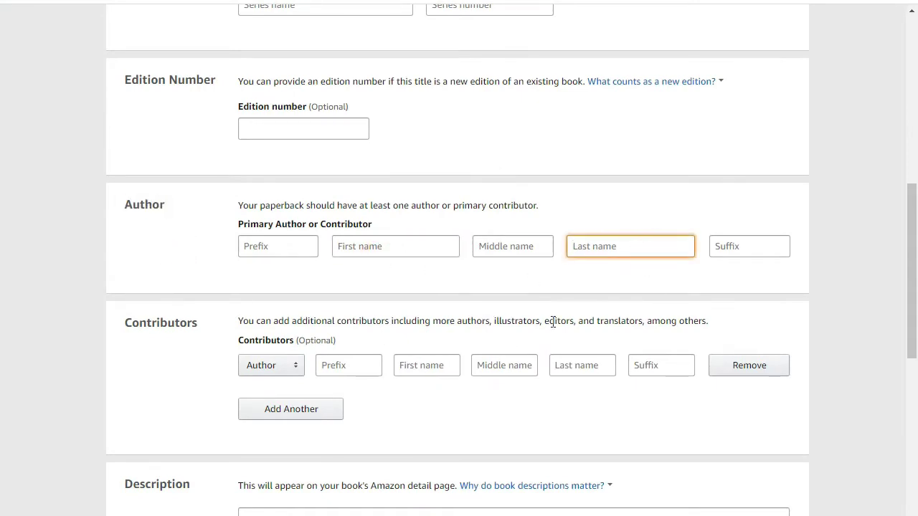
{"action": "left_click", "coordinate": [352, 246]}
{"action": "scroll", "coordinate": [913, 334], "scroll_direction": "up", "scroll_amount": 1}
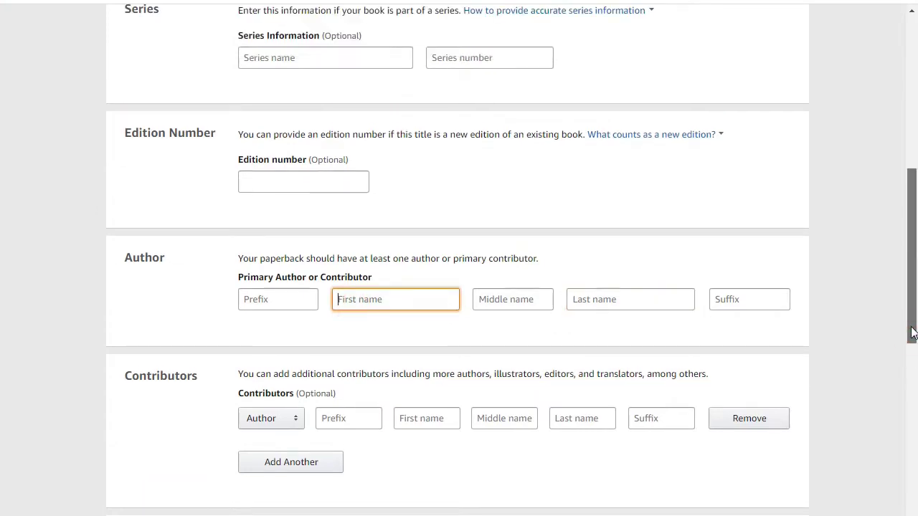
{"action": "left_click", "coordinate": [601, 301]}
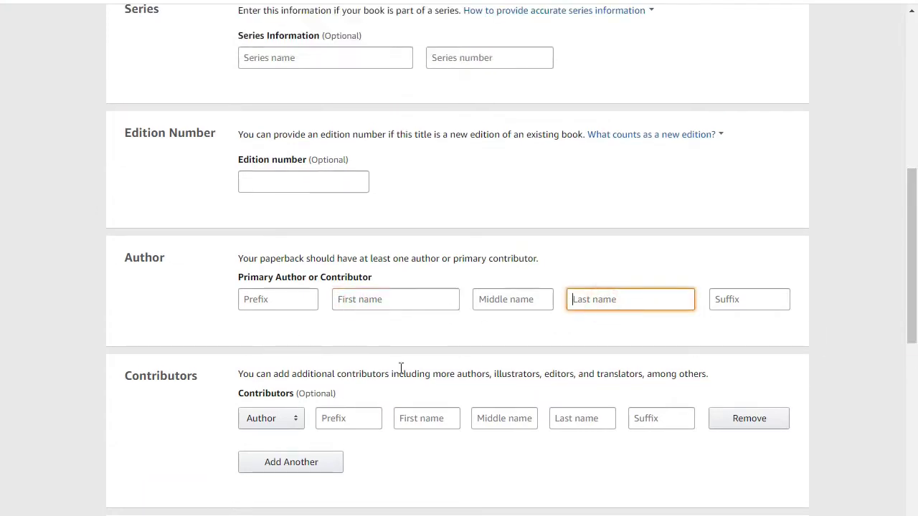
{"action": "left_click", "coordinate": [393, 300]}
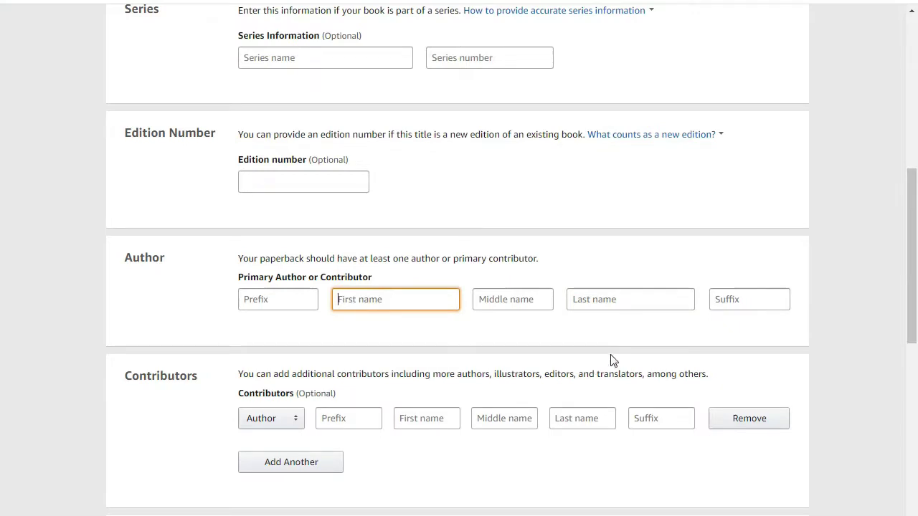
{"action": "left_click", "coordinate": [359, 301]}
{"action": "left_click", "coordinate": [599, 300]}
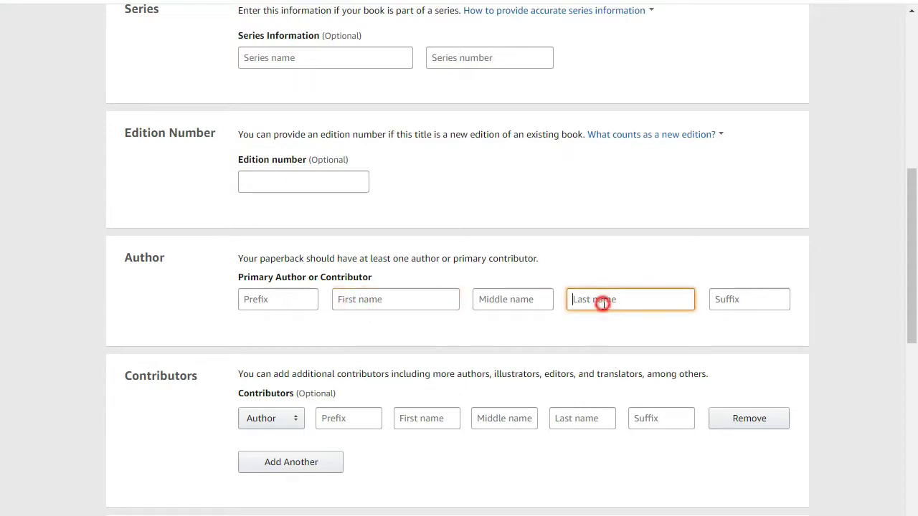
{"action": "scroll", "coordinate": [907, 293], "scroll_direction": "up", "scroll_amount": 1}
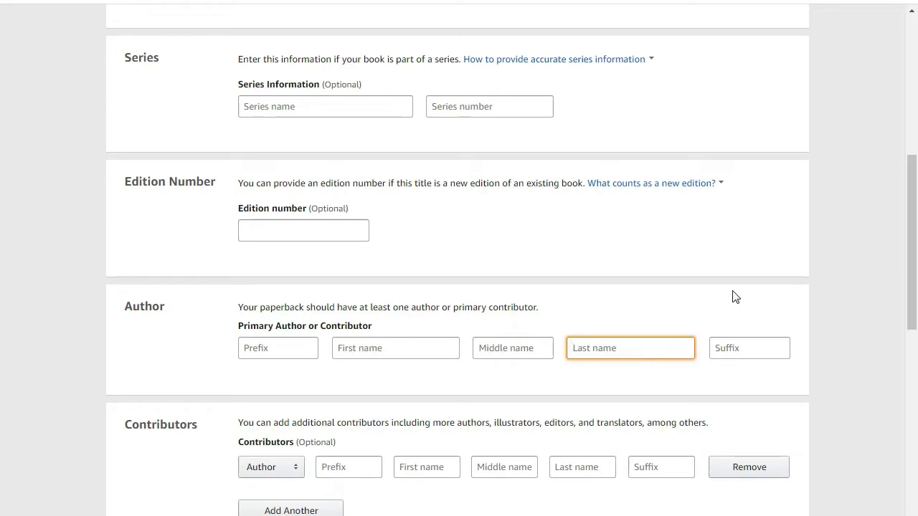
{"action": "left_click", "coordinate": [373, 347]}
{"action": "left_click", "coordinate": [592, 348]}
{"action": "left_click_drag", "start_coordinate": [912, 233], "coordinate": [909, 282]}
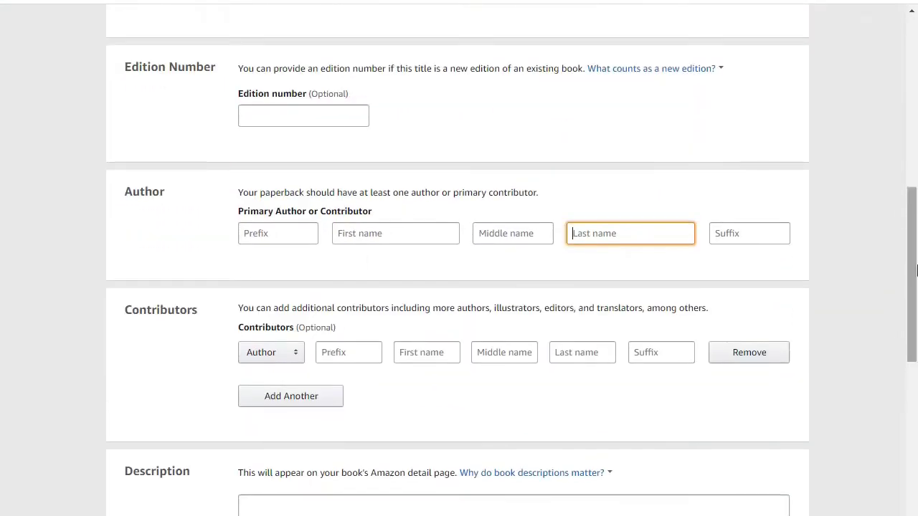
{"action": "left_click", "coordinate": [404, 244]}
{"action": "left_click_drag", "start_coordinate": [913, 337], "coordinate": [894, 219]}
{"action": "left_click_drag", "start_coordinate": [912, 129], "coordinate": [882, 218]}
{"action": "left_click", "coordinate": [618, 342]}
{"action": "left_click", "coordinate": [385, 339]}
{"action": "left_click", "coordinate": [615, 326]}
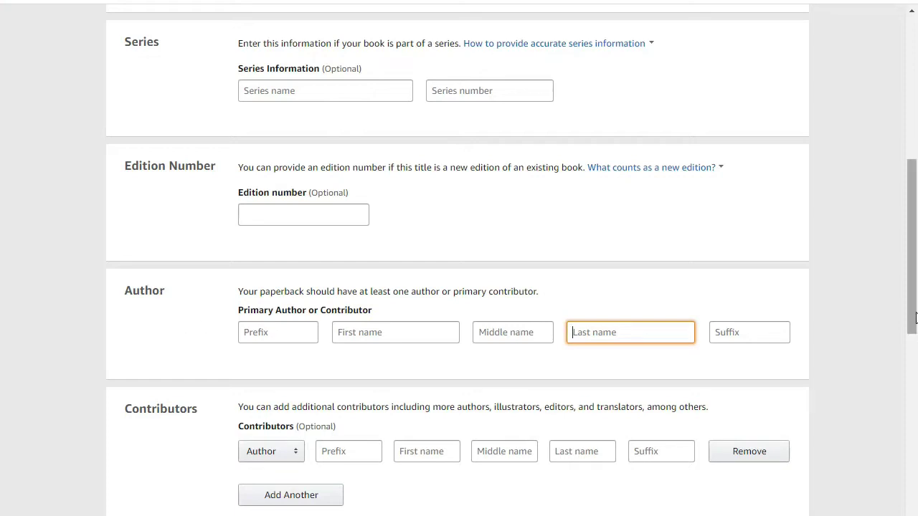
Step: Enlarge the book description text box vertically and place the cursor inside it
{"action": "scroll", "coordinate": [916, 304], "scroll_direction": "down", "scroll_amount": 3}
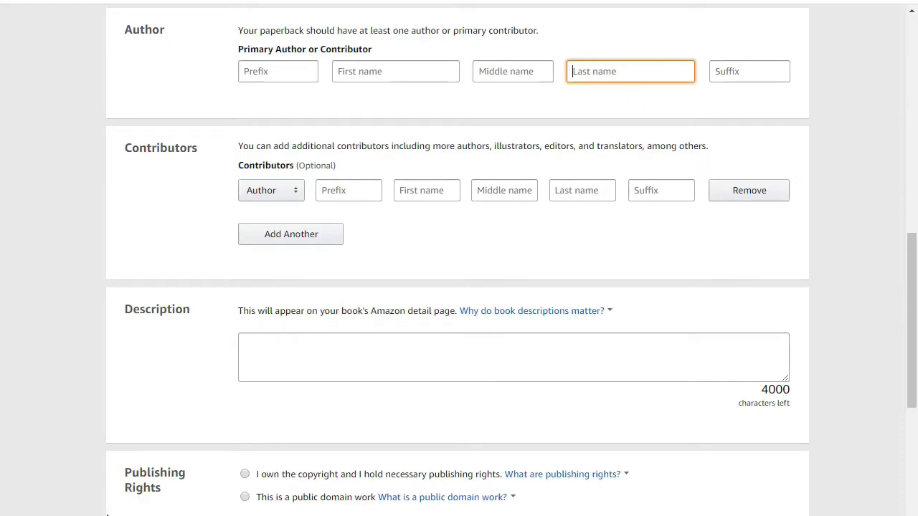
{"action": "left_click", "coordinate": [266, 360]}
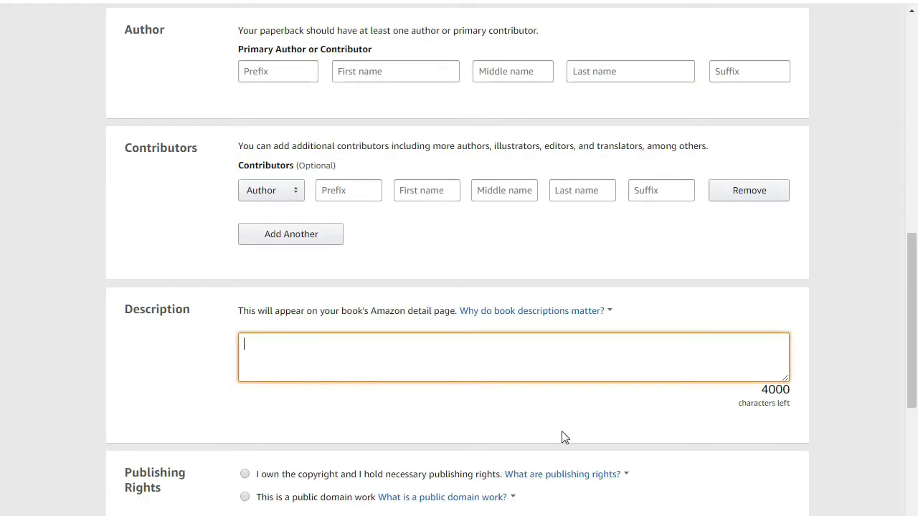
{"action": "left_click_drag", "start_coordinate": [786, 378], "coordinate": [795, 432]}
{"action": "left_click", "coordinate": [615, 457]}
{"action": "left_click", "coordinate": [607, 387]}
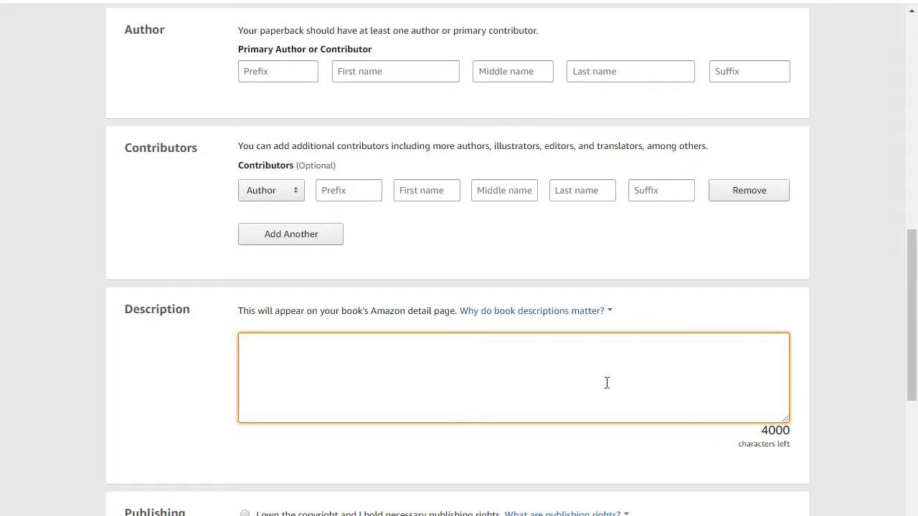
Step: Review the copyright ownership option and set the publishing rights to "This is a public domain work"
{"action": "scroll", "coordinate": [911, 266], "scroll_direction": "down", "scroll_amount": 2}
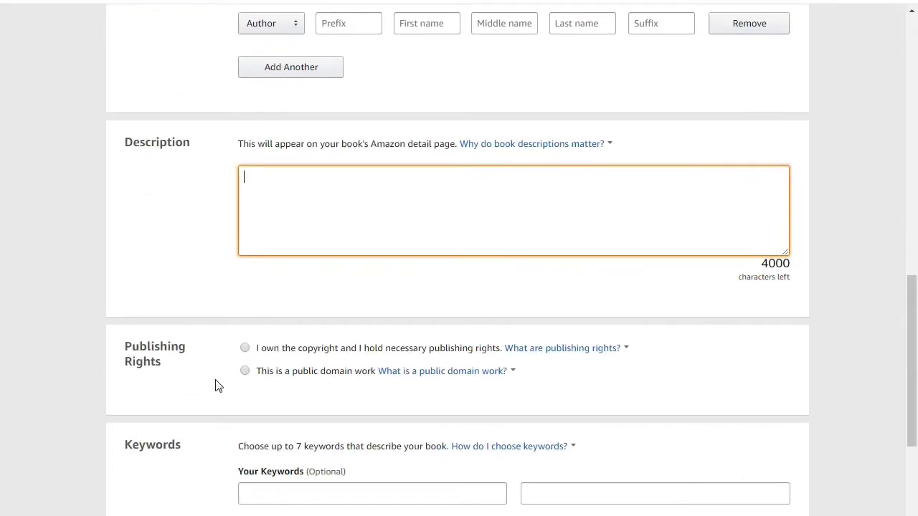
{"action": "left_click_drag", "start_coordinate": [232, 347], "coordinate": [505, 352]}
{"action": "left_click", "coordinate": [616, 391]}
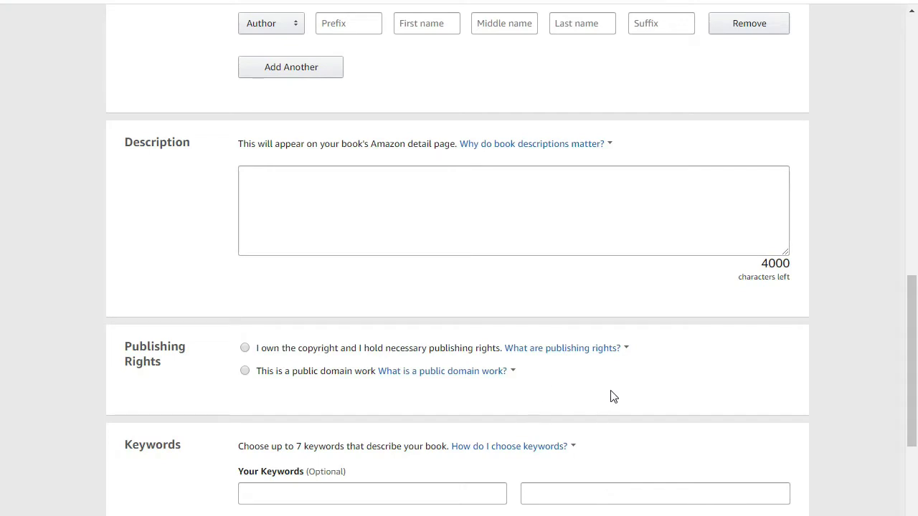
{"action": "left_click", "coordinate": [658, 389]}
{"action": "left_click", "coordinate": [694, 409]}
{"action": "left_click", "coordinate": [247, 372]}
Step: Examine the seven keyword fields and the book's Categories section
{"action": "left_click_drag", "start_coordinate": [911, 358], "coordinate": [916, 398]}
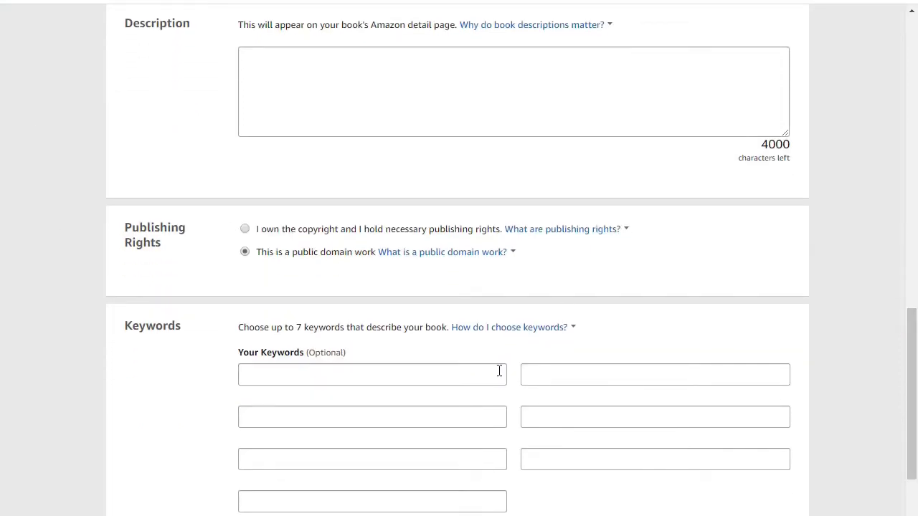
{"action": "left_click", "coordinate": [151, 325]}
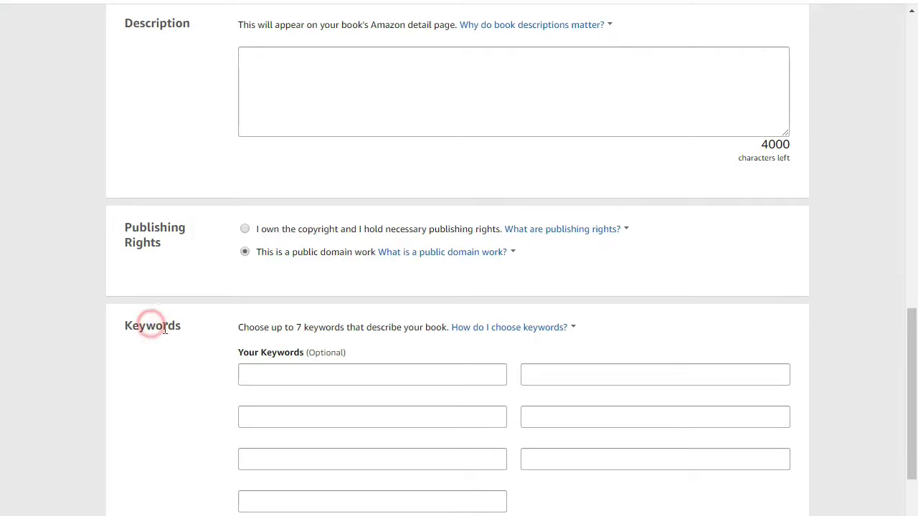
{"action": "double_click", "coordinate": [283, 352]}
{"action": "left_click", "coordinate": [328, 373]}
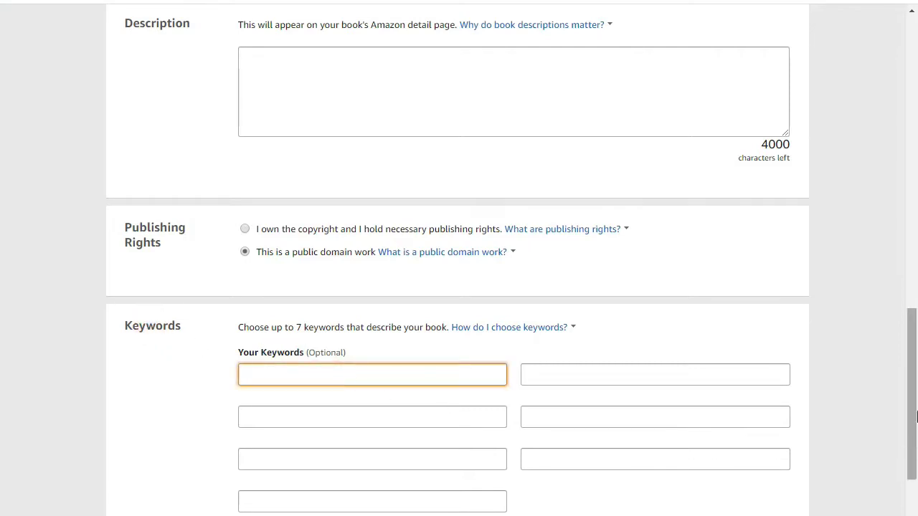
{"action": "left_click", "coordinate": [337, 393]}
{"action": "left_click", "coordinate": [343, 375]}
{"action": "left_click", "coordinate": [354, 417]}
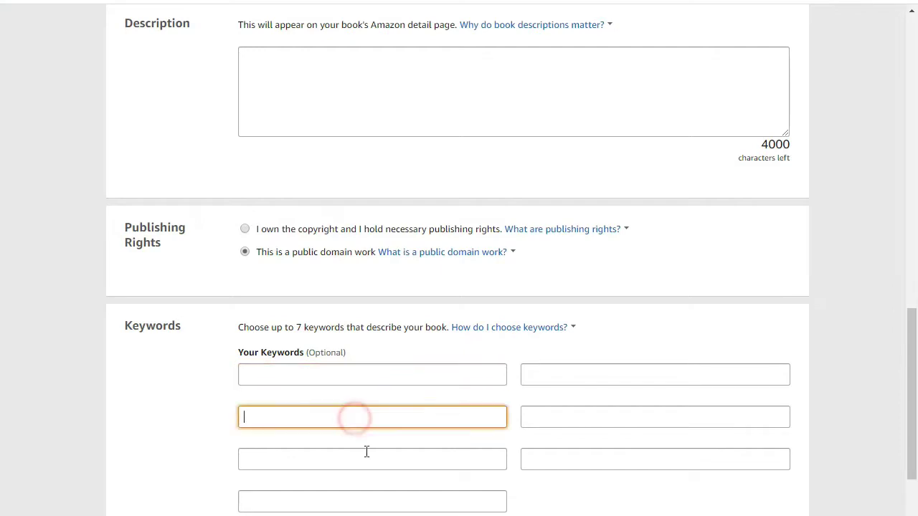
{"action": "left_click", "coordinate": [365, 457]}
{"action": "left_click", "coordinate": [380, 495]}
{"action": "left_click", "coordinate": [638, 462]}
{"action": "left_click", "coordinate": [655, 419]}
{"action": "left_click", "coordinate": [661, 373]}
{"action": "scroll", "coordinate": [757, 437], "scroll_direction": "down", "scroll_amount": 3}
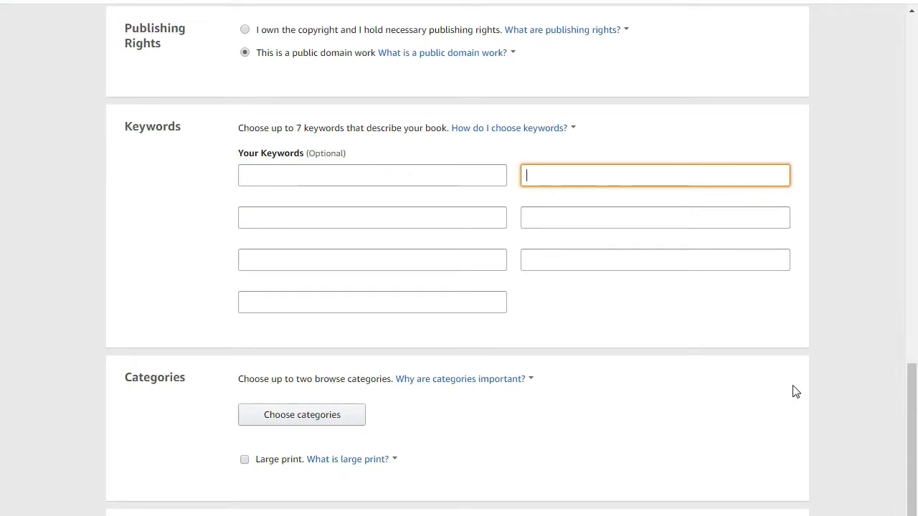
{"action": "double_click", "coordinate": [159, 377]}
{"action": "left_click", "coordinate": [498, 434]}
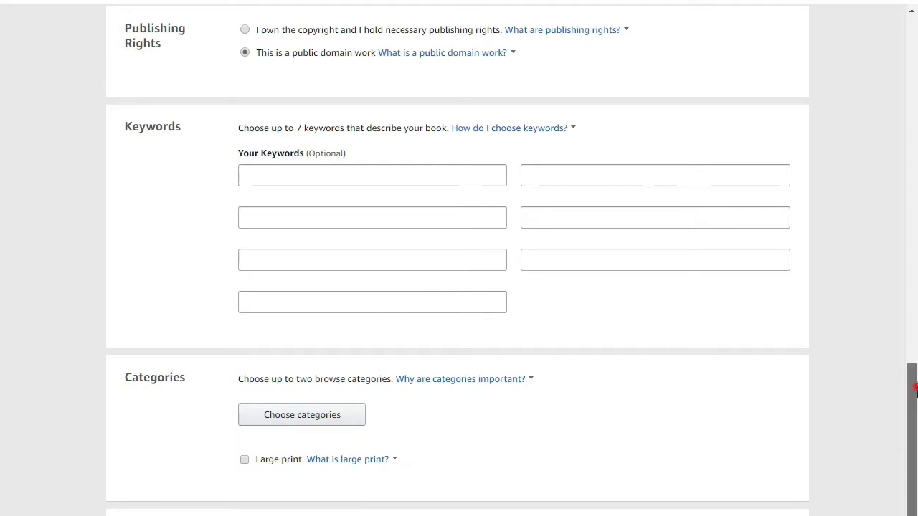
Step: Review the Adult Content question on material inappropriate for children under 18 and answer it with No
{"action": "left_click_drag", "start_coordinate": [914, 392], "coordinate": [917, 423]}
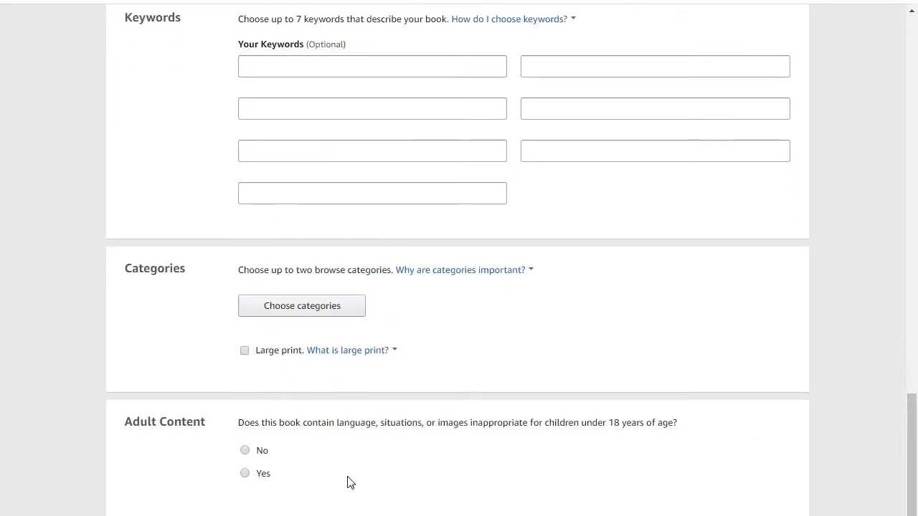
{"action": "triple_click", "coordinate": [141, 422]}
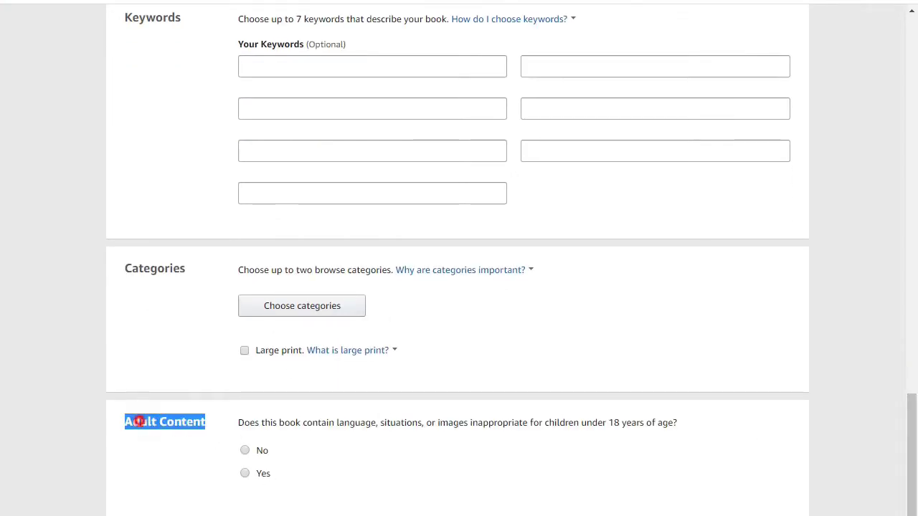
{"action": "left_click", "coordinate": [322, 471]}
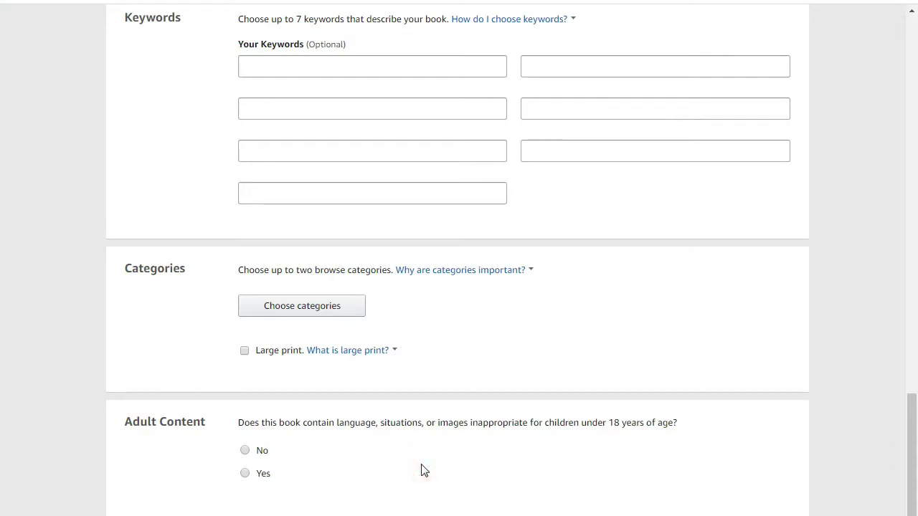
{"action": "double_click", "coordinate": [566, 423]}
{"action": "left_click", "coordinate": [488, 456]}
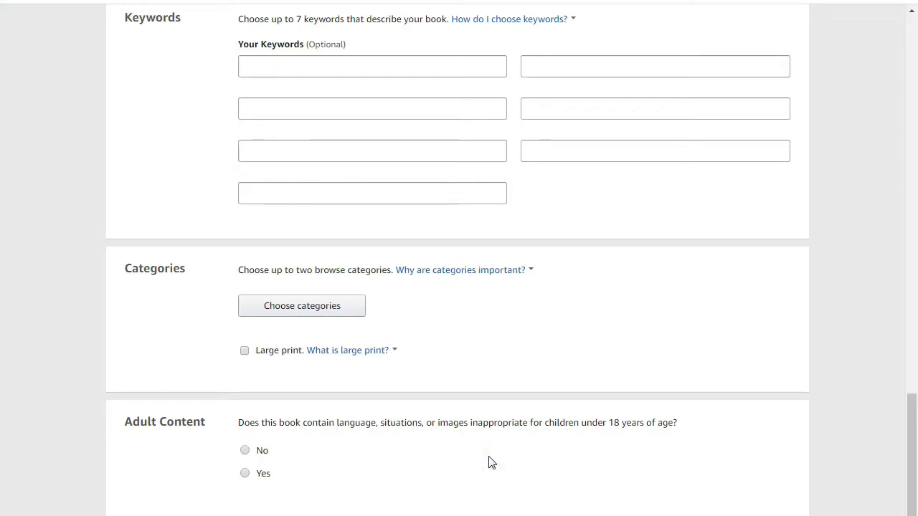
{"action": "left_click", "coordinate": [493, 461]}
{"action": "left_click", "coordinate": [261, 452]}
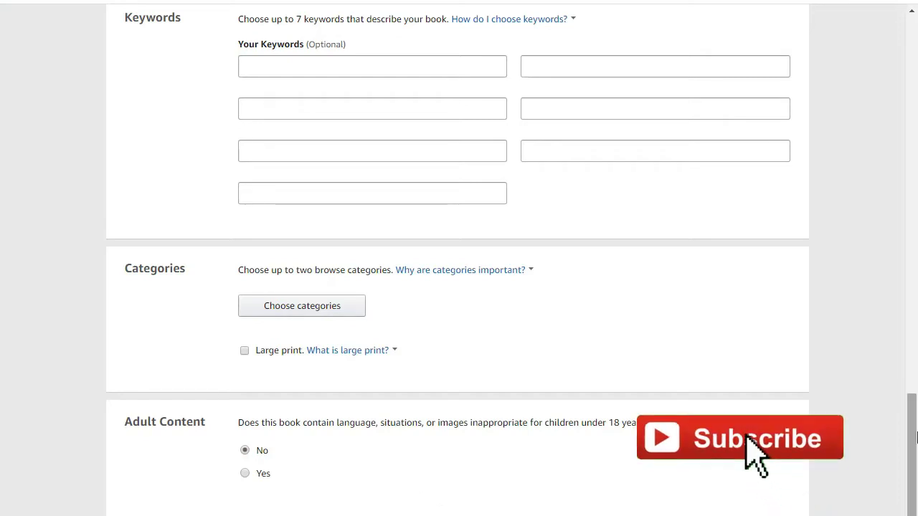
Step: Switch to the Amazon book search results and view the "Recipes and Shit" blank recipe journal's product page as a listing example
{"action": "scroll", "coordinate": [742, 270], "scroll_direction": "up", "scroll_amount": 3}
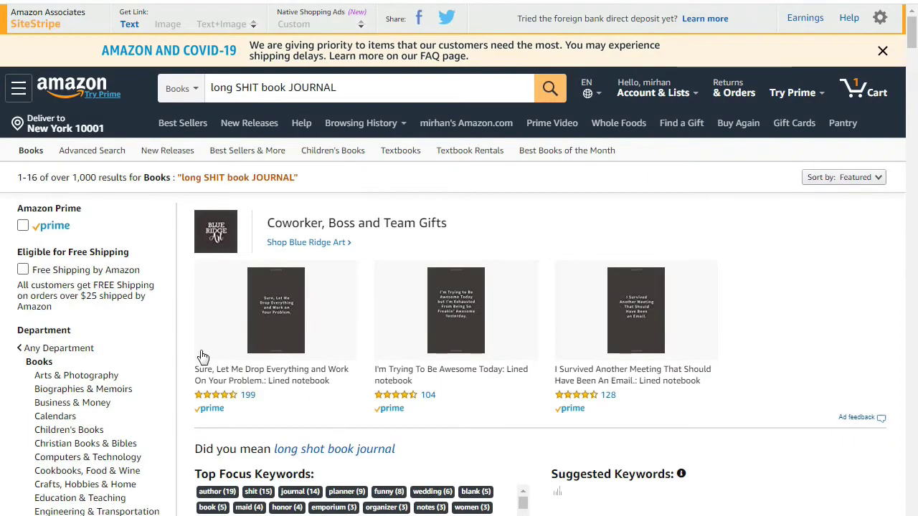
{"action": "left_click", "coordinate": [213, 89]}
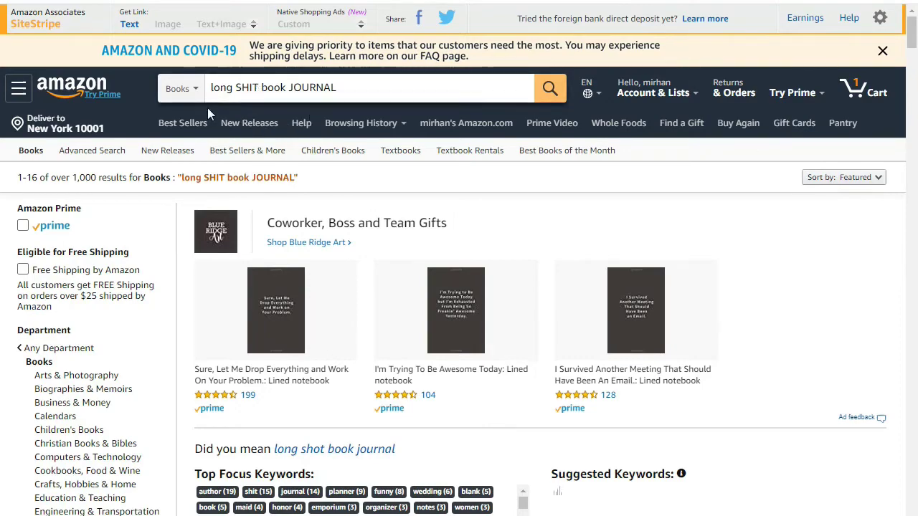
{"action": "left_click_drag", "start_coordinate": [911, 32], "coordinate": [912, 108]}
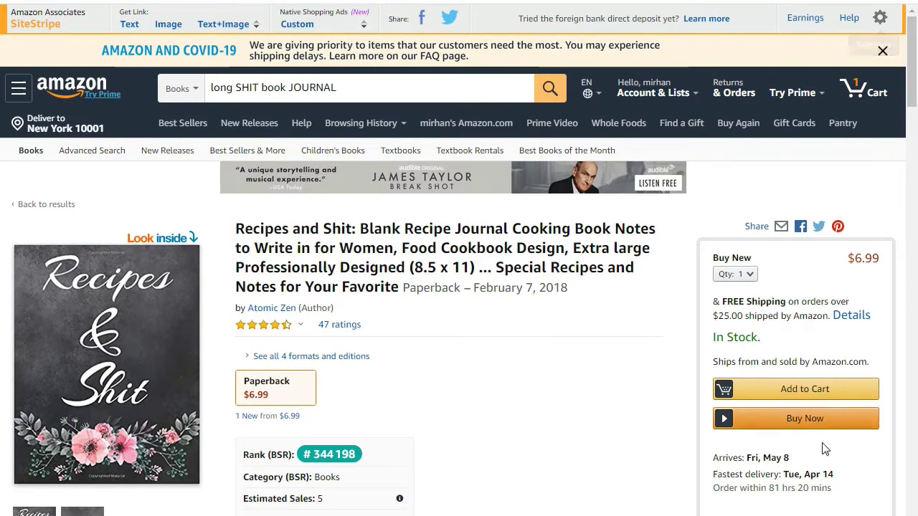
{"action": "key", "text": "alt+Left"}
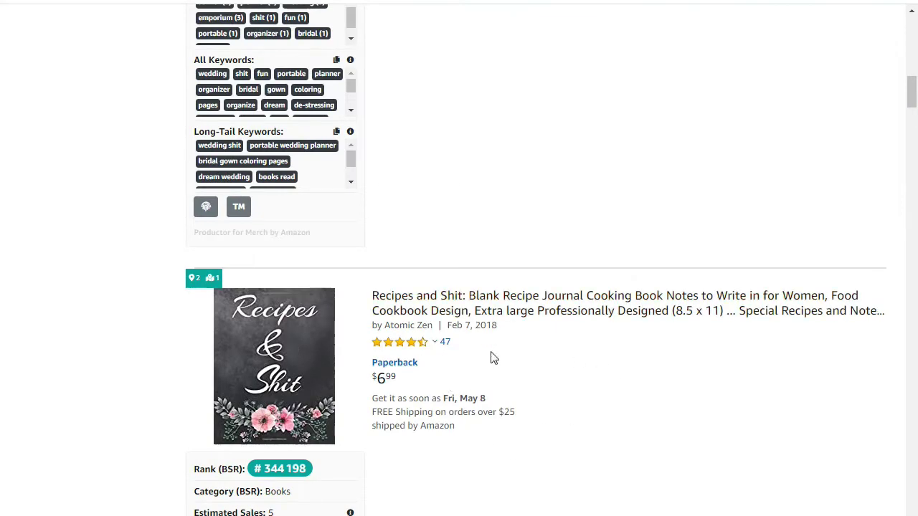
{"action": "key", "text": "alt+Right"}
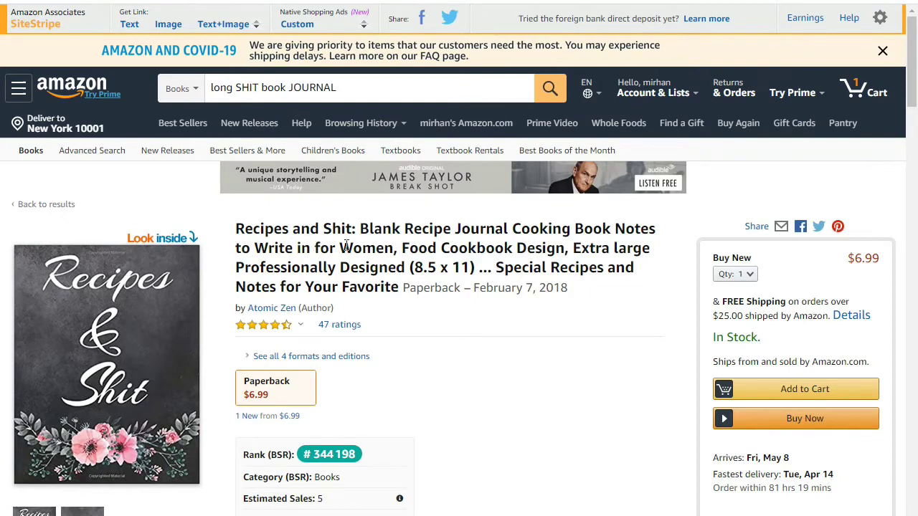
Step: Examine the "Recipes and Shit" journal's title, price and ranking details on its product page
{"action": "left_click_drag", "start_coordinate": [236, 235], "coordinate": [346, 233]}
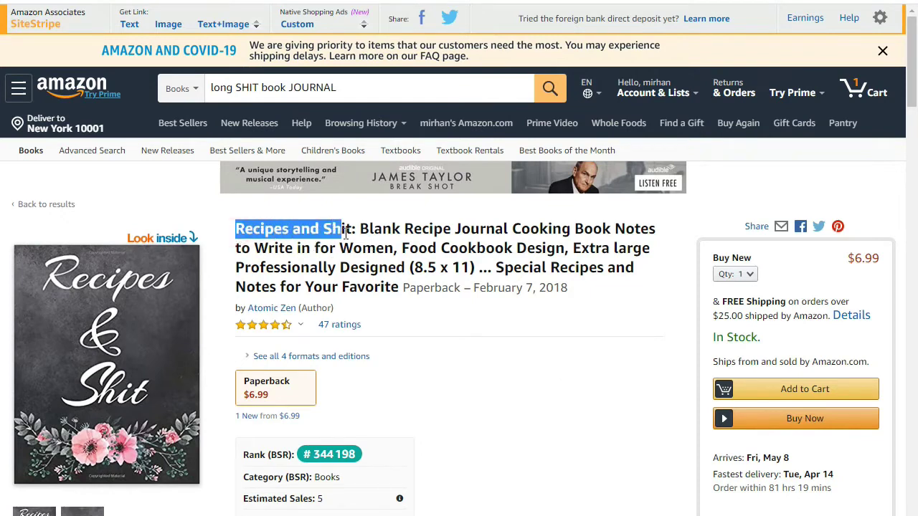
{"action": "left_click", "coordinate": [370, 235]}
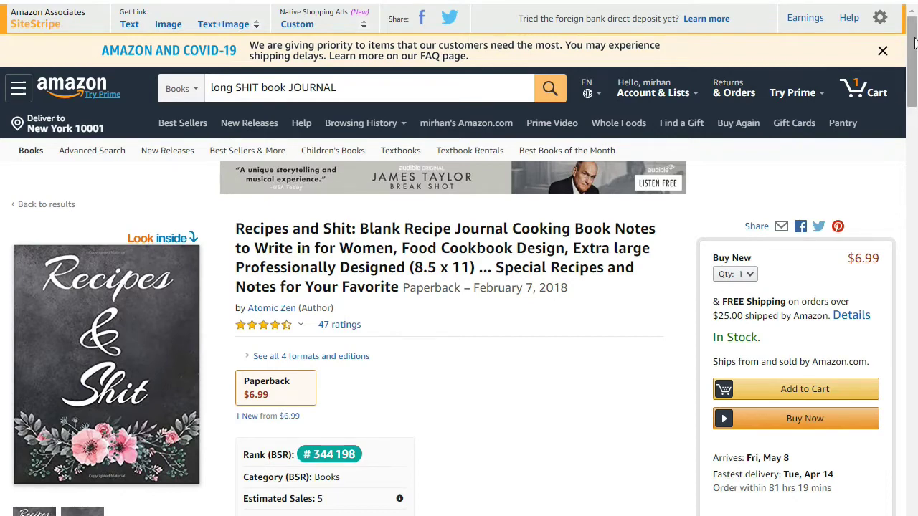
{"action": "scroll", "coordinate": [914, 61], "scroll_direction": "down", "scroll_amount": 1}
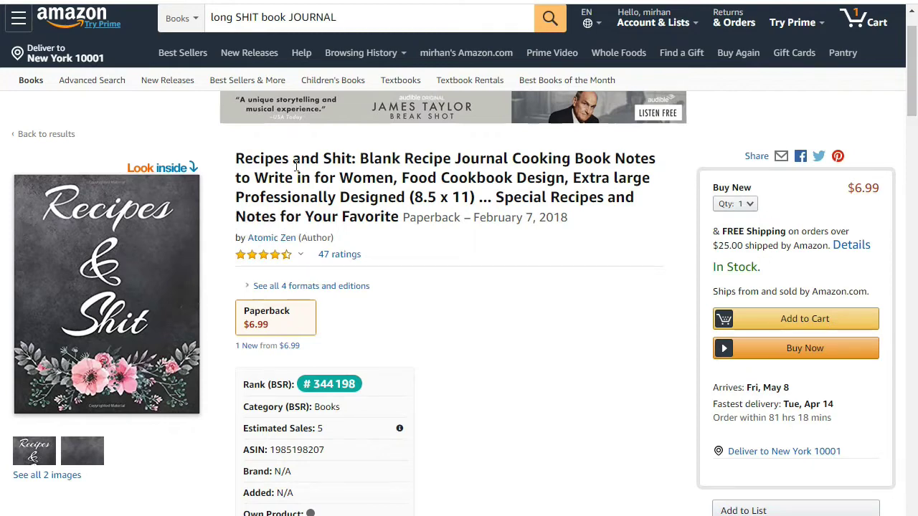
{"action": "scroll", "coordinate": [573, 321], "scroll_direction": "down", "scroll_amount": 1}
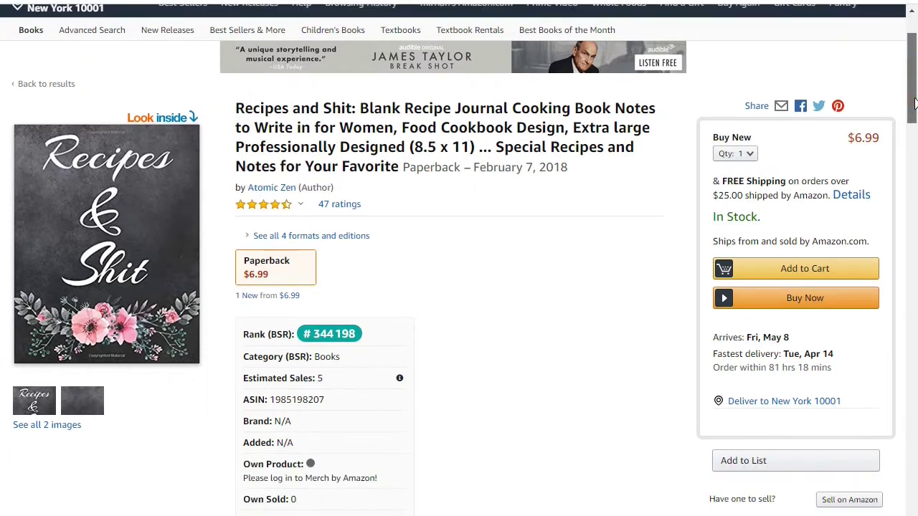
Step: Preview the journal's cover, ownership page and recipe index pages with Look Inside, and close the preview
{"action": "left_click", "coordinate": [108, 274]}
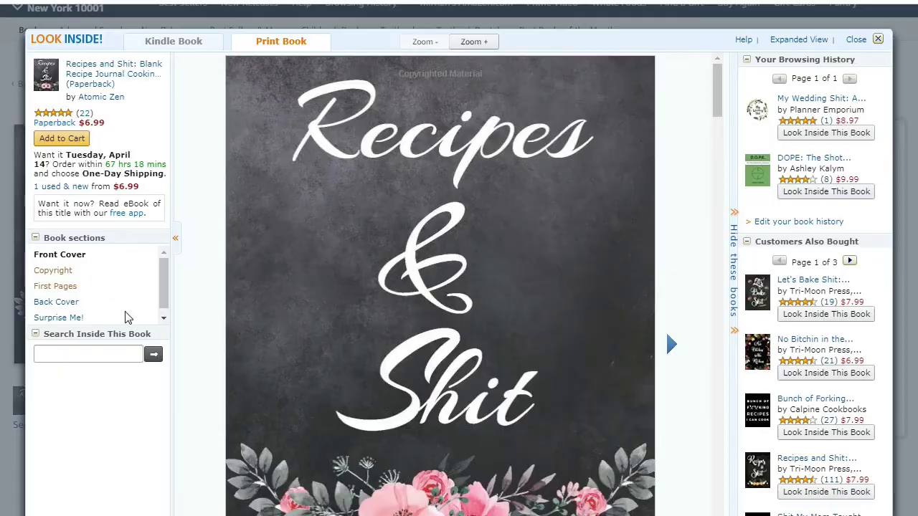
{"action": "scroll", "coordinate": [734, 140], "scroll_direction": "down", "scroll_amount": 10}
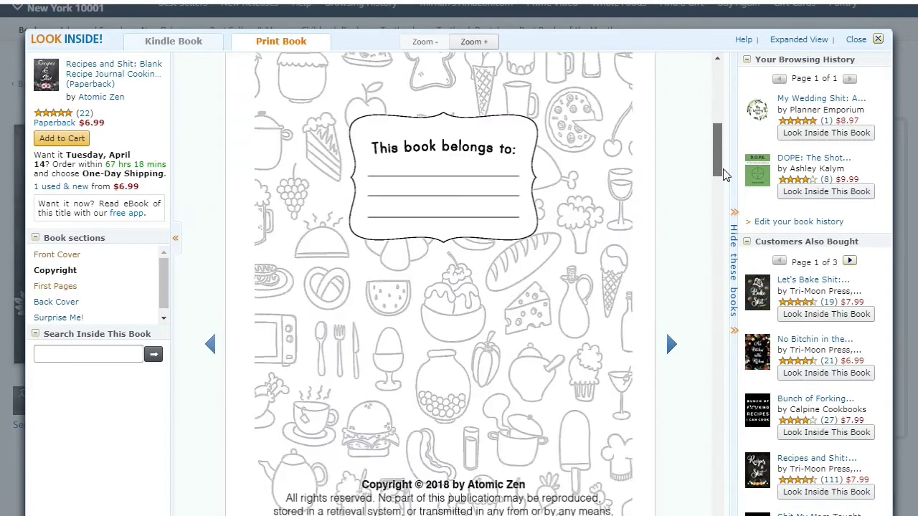
{"action": "left_click_drag", "start_coordinate": [719, 203], "coordinate": [716, 72]}
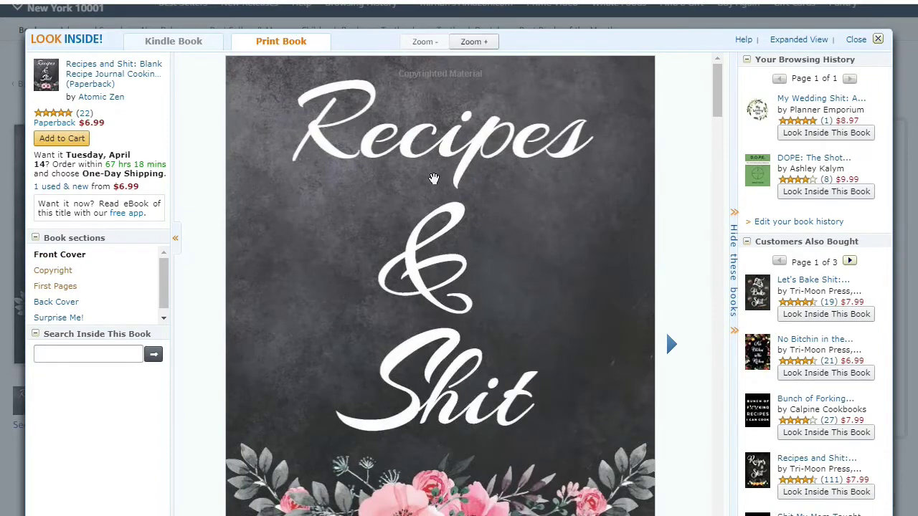
{"action": "left_click_drag", "start_coordinate": [719, 106], "coordinate": [717, 140]}
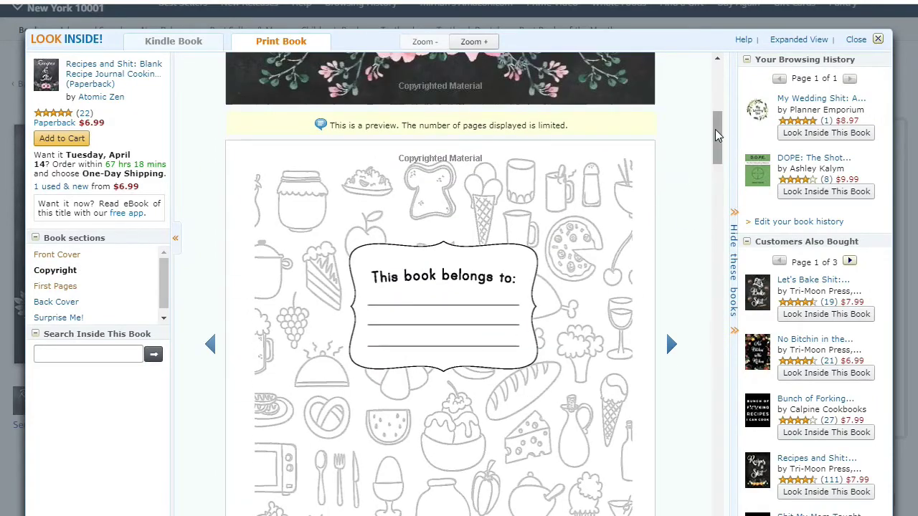
{"action": "scroll", "coordinate": [715, 130], "scroll_direction": "down", "scroll_amount": 8}
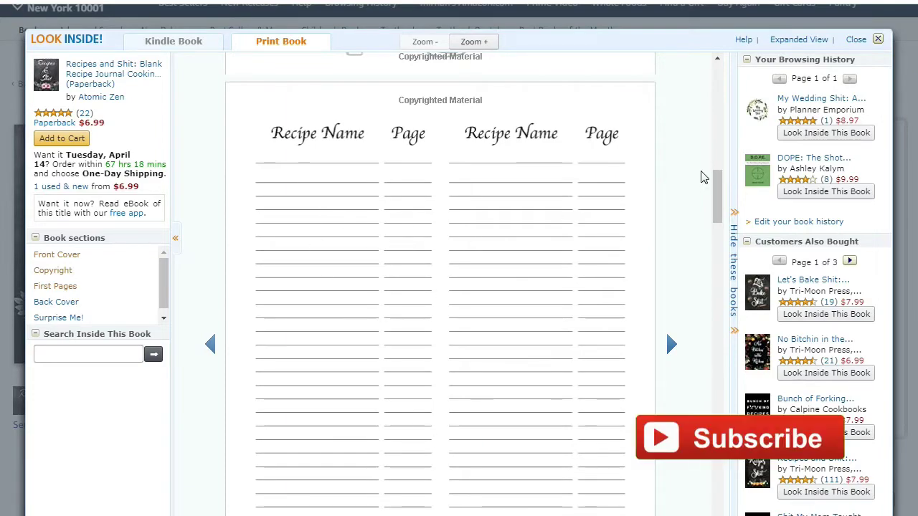
{"action": "left_click_drag", "start_coordinate": [715, 185], "coordinate": [694, 81]}
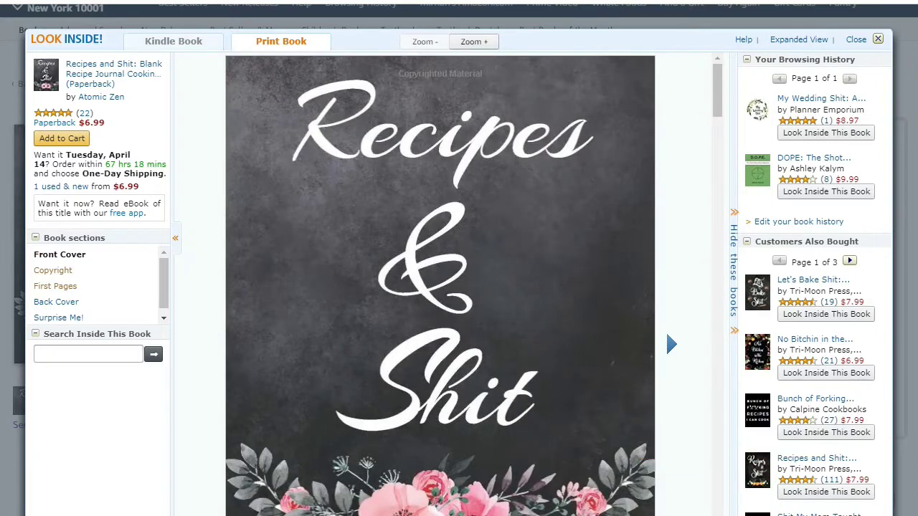
{"action": "left_click_drag", "start_coordinate": [717, 104], "coordinate": [730, 249]}
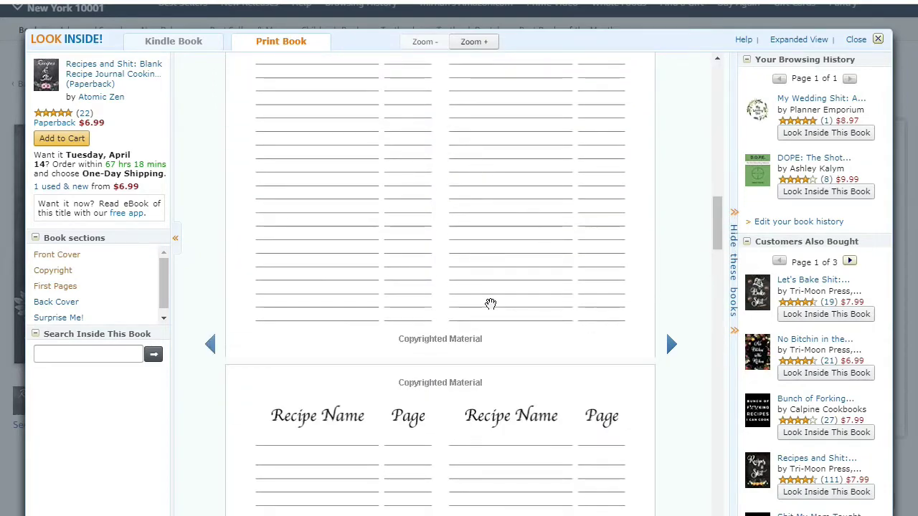
{"action": "left_click", "coordinate": [877, 39]}
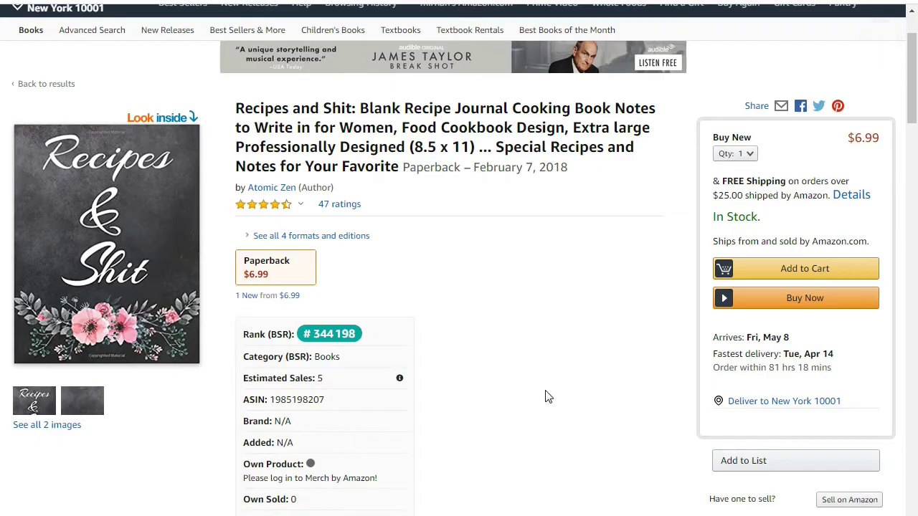
Step: Copy the phrase "Recipes and Shit" from the start of the journal's title
{"action": "left_click_drag", "start_coordinate": [914, 136], "coordinate": [896, 57]}
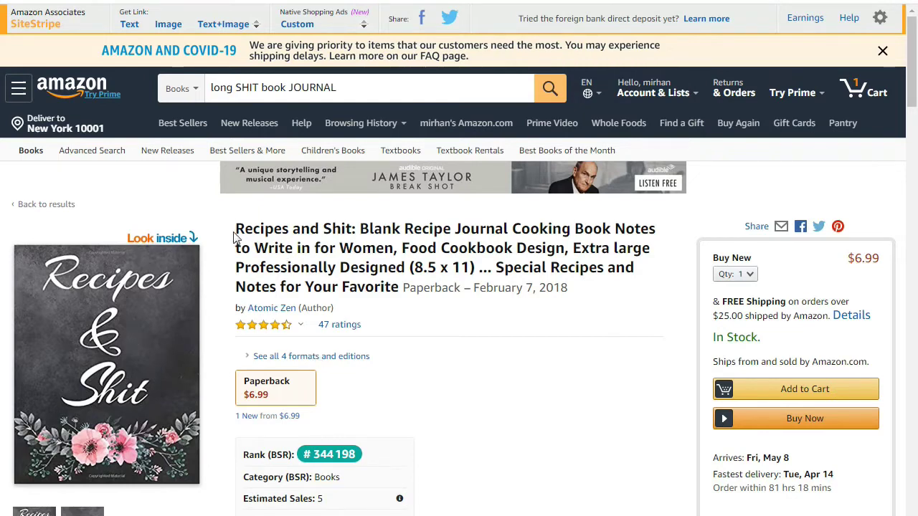
{"action": "left_click_drag", "start_coordinate": [236, 229], "coordinate": [353, 230]}
{"action": "right_click", "coordinate": [355, 231]}
{"action": "left_click", "coordinate": [379, 237]}
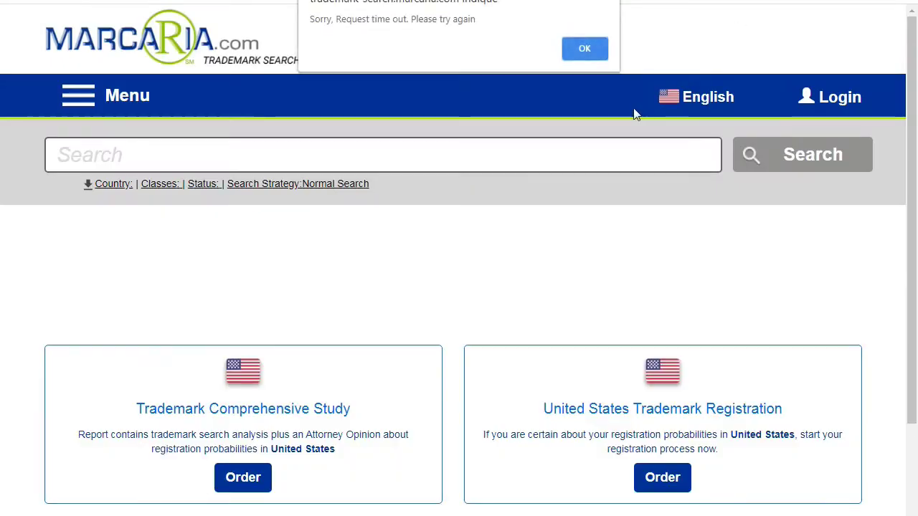
Step: Switch to the Marcaria trademark search site, dismiss its alert and search for the copied phrase "Recipes and Shit"
{"action": "left_click", "coordinate": [594, 44]}
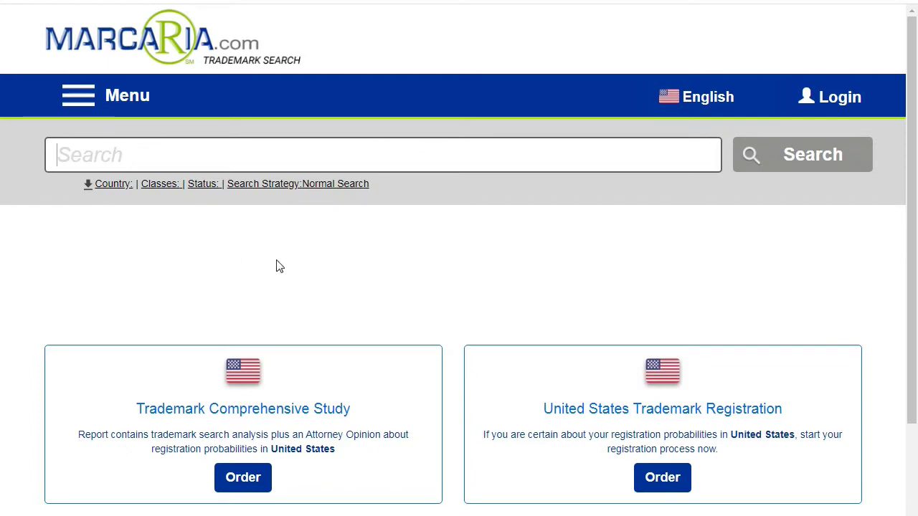
{"action": "scroll", "coordinate": [326, 297], "scroll_direction": "down", "scroll_amount": 3}
{"action": "scroll", "coordinate": [287, 265], "scroll_direction": "up", "scroll_amount": 3}
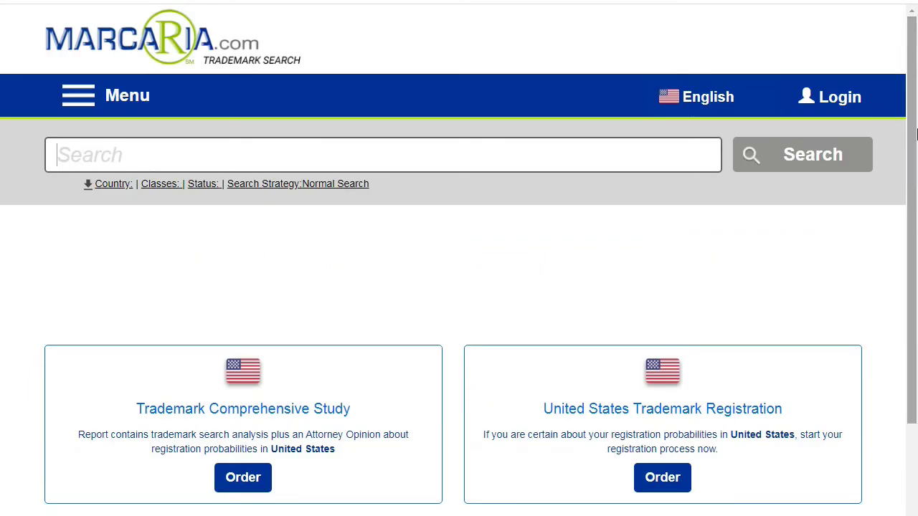
{"action": "right_click", "coordinate": [128, 148]}
{"action": "left_click", "coordinate": [174, 233]}
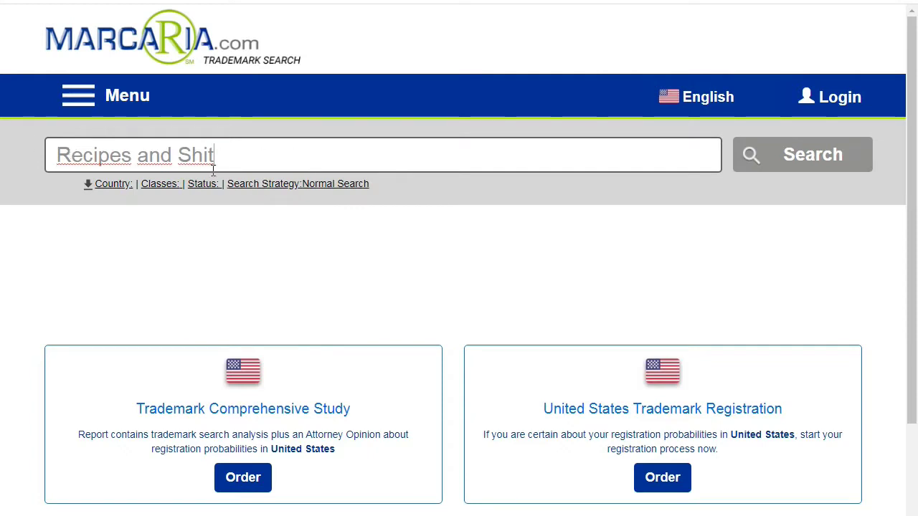
{"action": "left_click", "coordinate": [822, 165]}
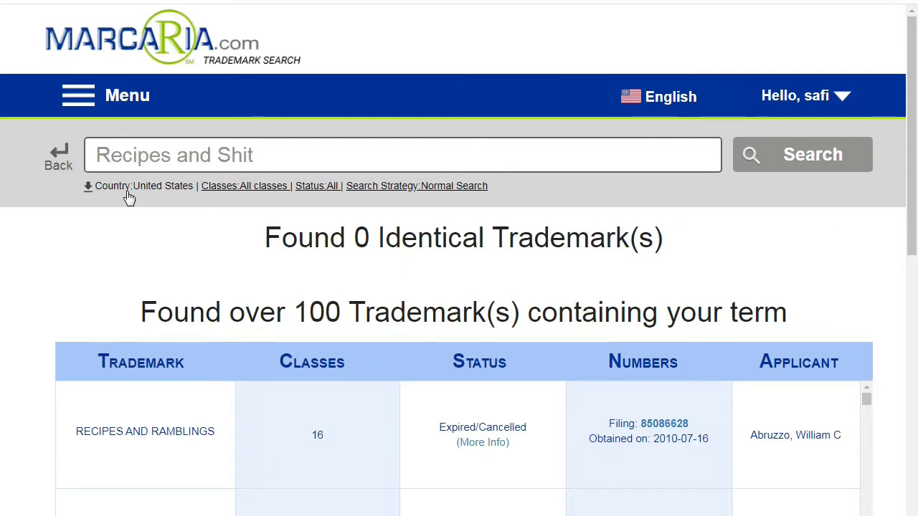
Step: Compare the searched phrase with the headings for identical trademarks and trademarks containing the term
{"action": "left_click_drag", "start_coordinate": [911, 147], "coordinate": [911, 153]}
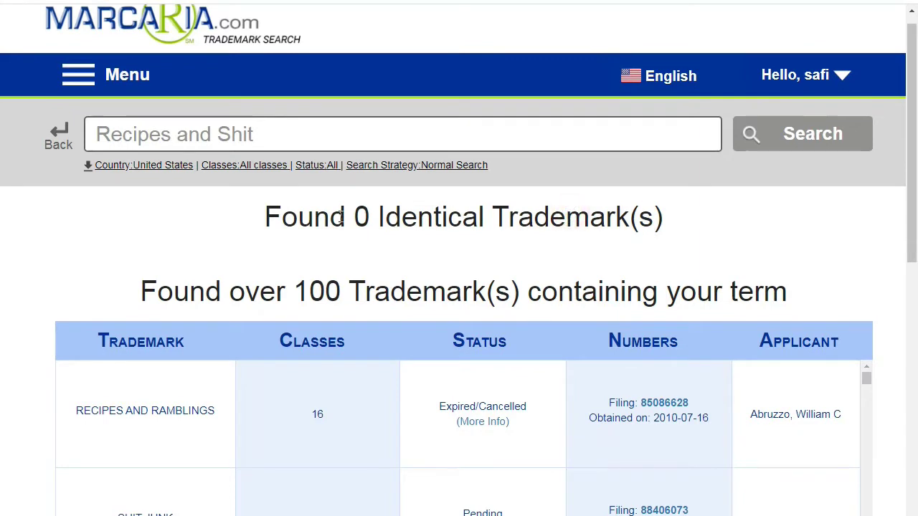
{"action": "left_click_drag", "start_coordinate": [93, 133], "coordinate": [268, 136]}
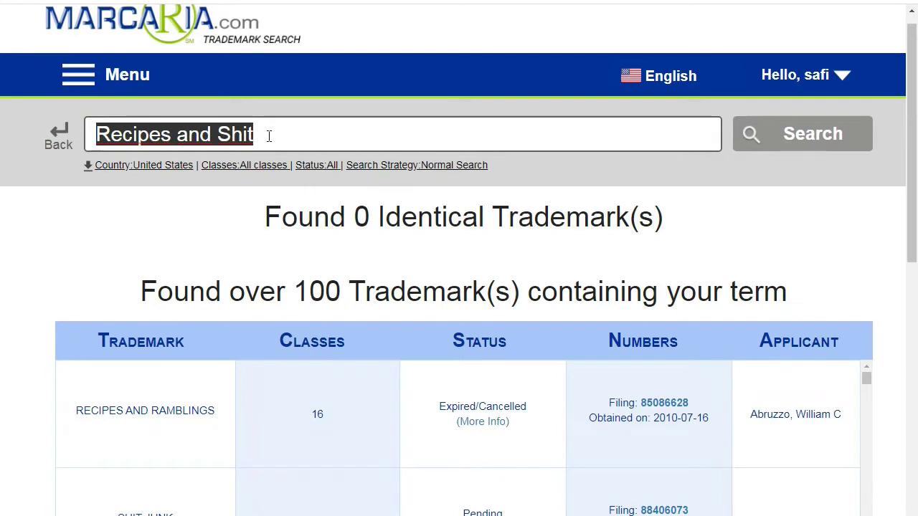
{"action": "left_click", "coordinate": [291, 255]}
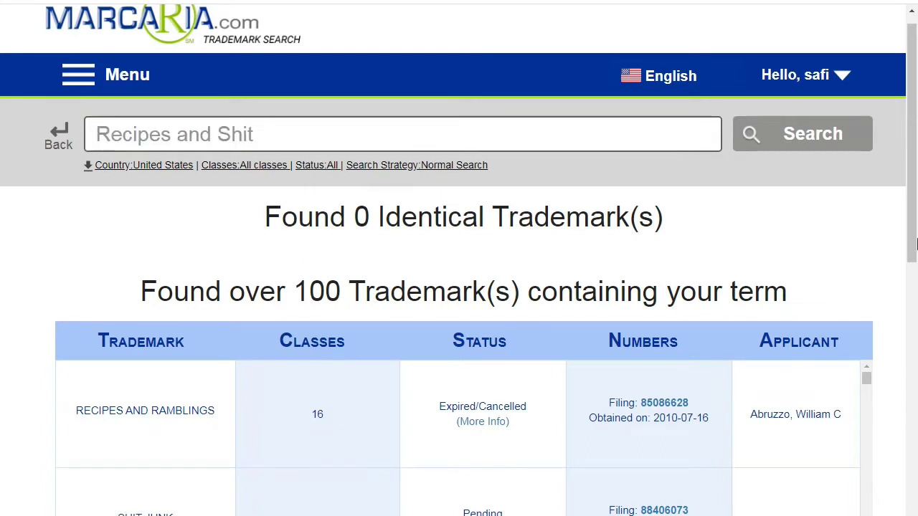
{"action": "scroll", "coordinate": [837, 285], "scroll_direction": "down", "scroll_amount": 1}
{"action": "scroll", "coordinate": [854, 207], "scroll_direction": "up", "scroll_amount": 1}
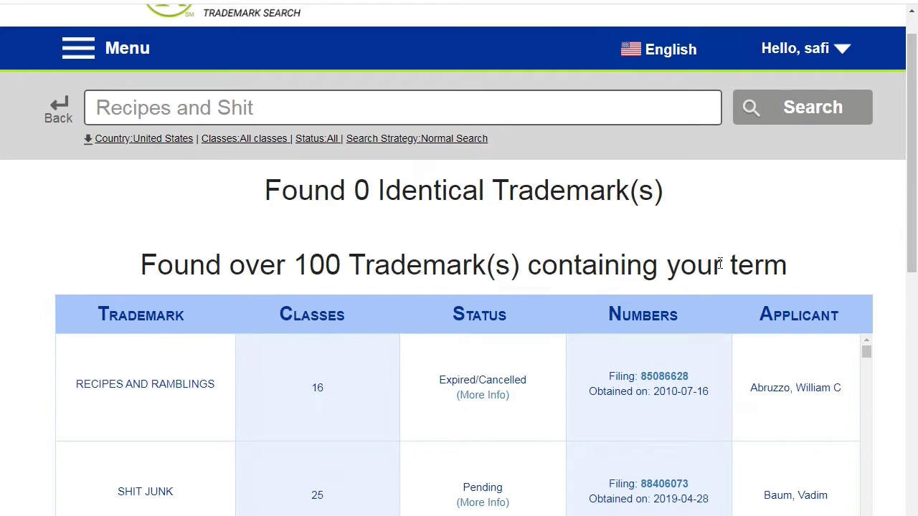
{"action": "scroll", "coordinate": [719, 264], "scroll_direction": "down", "scroll_amount": 1}
{"action": "scroll", "coordinate": [376, 317], "scroll_direction": "up", "scroll_amount": 2}
{"action": "double_click", "coordinate": [326, 308]}
{"action": "double_click", "coordinate": [420, 312]}
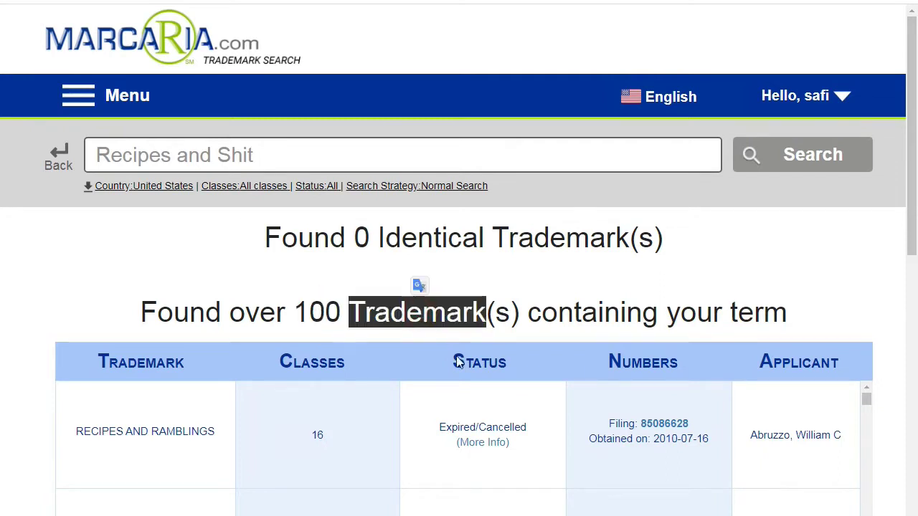
{"action": "double_click", "coordinate": [126, 154]}
{"action": "mouse_move", "coordinate": [92, 153]}
{"action": "left_mouse_down"}
{"action": "mouse_move", "coordinate": [305, 158]}
{"action": "mouse_move", "coordinate": [79, 153]}
{"action": "left_mouse_up"}
{"action": "left_click", "coordinate": [282, 155]}
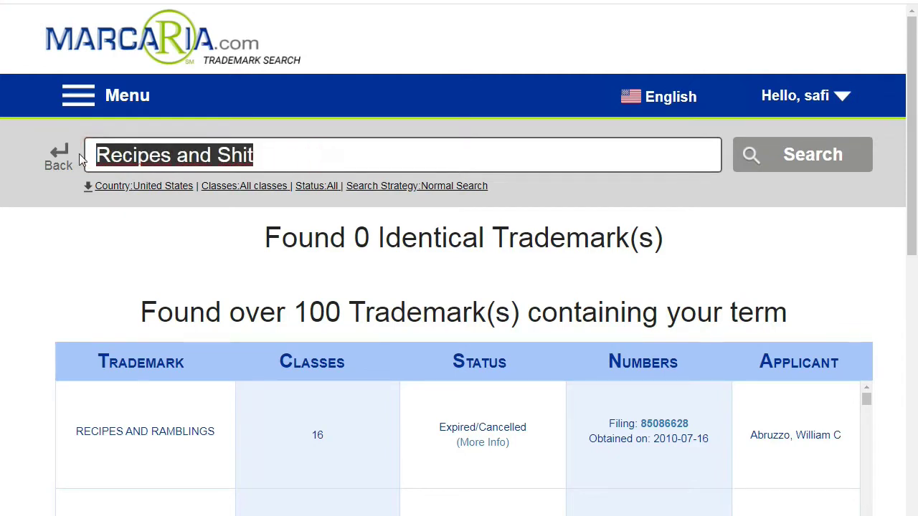
{"action": "key", "text": "ctrl+x"}
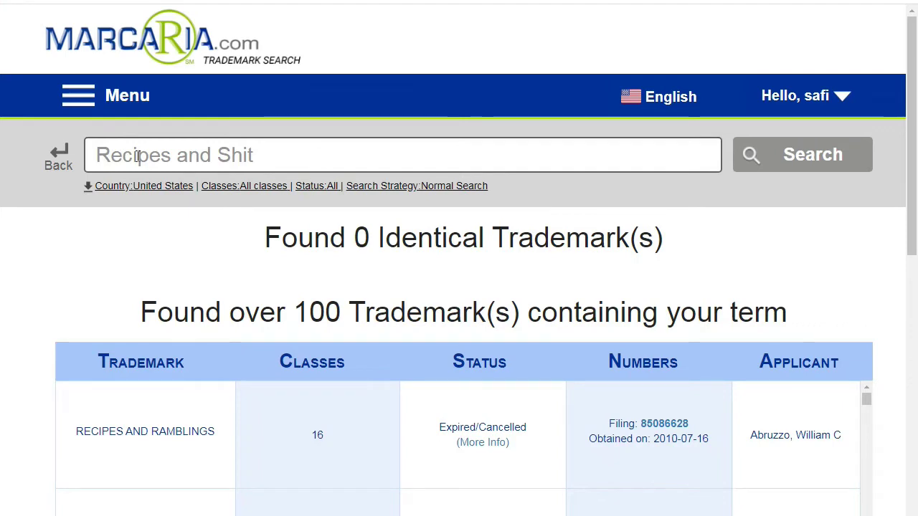
Step: Examine the table of similar trademarks, checking the "RECIPES" entry in class 27 and its filing date
{"action": "left_click_drag", "start_coordinate": [912, 143], "coordinate": [914, 287]}
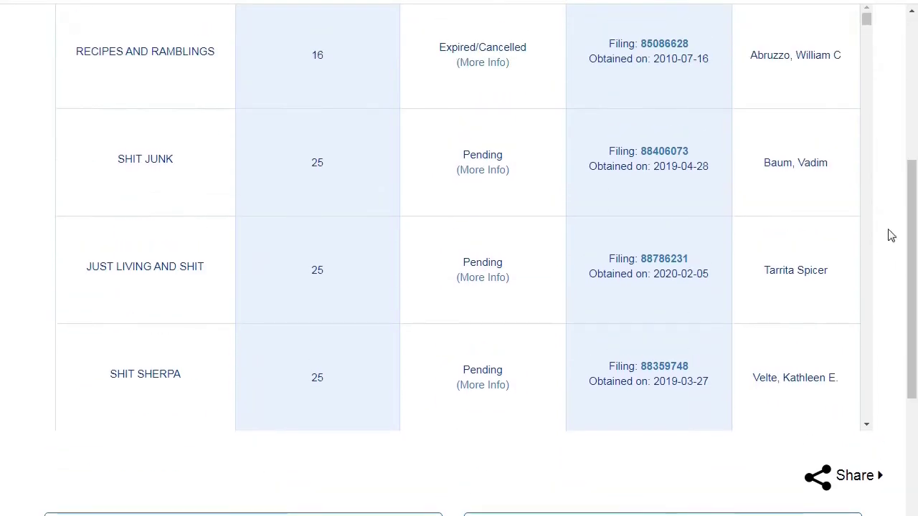
{"action": "left_click_drag", "start_coordinate": [865, 23], "coordinate": [876, 63]}
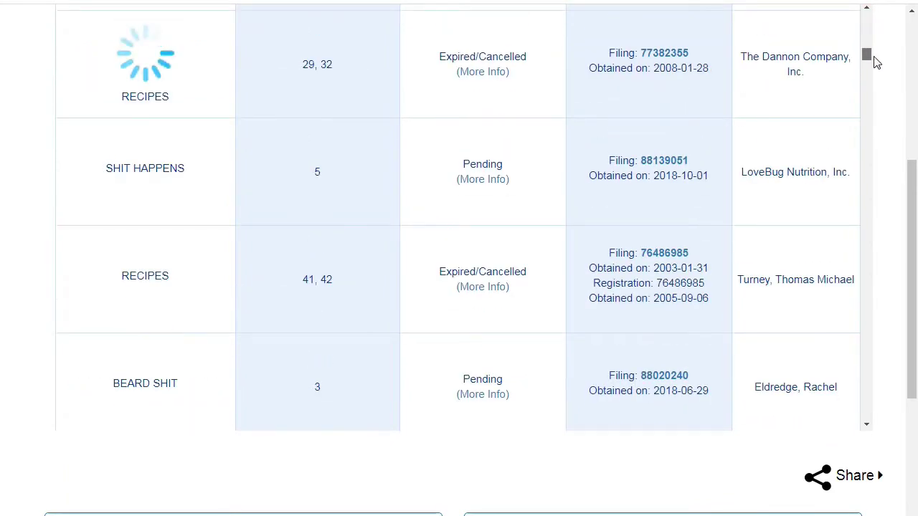
{"action": "left_click_drag", "start_coordinate": [874, 63], "coordinate": [876, 69]}
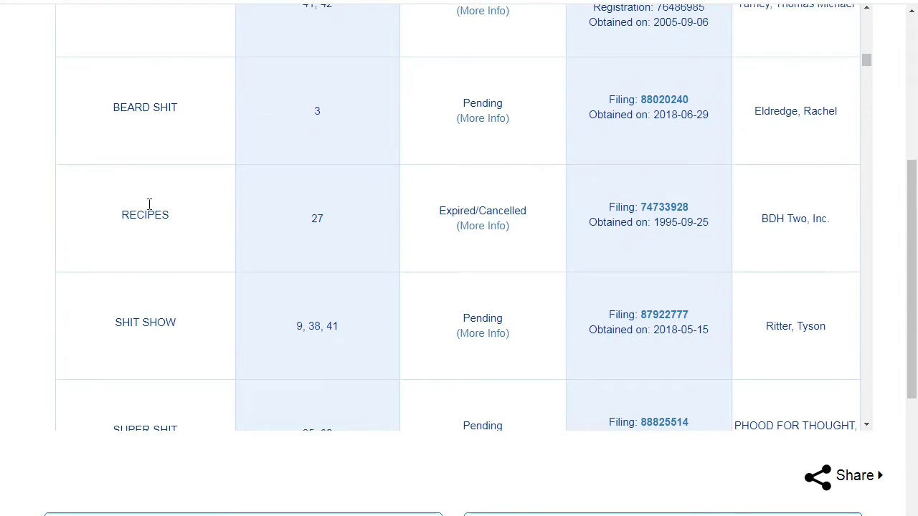
{"action": "double_click", "coordinate": [147, 213]}
{"action": "left_click", "coordinate": [180, 326]}
{"action": "triple_click", "coordinate": [677, 225]}
{"action": "left_click", "coordinate": [507, 265]}
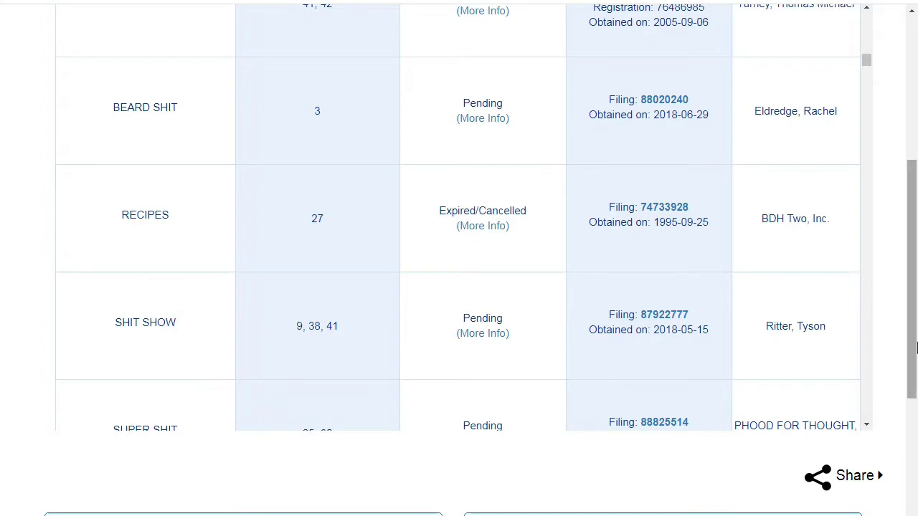
Step: Recheck the searched phrase against the identical-trademark result above the table
{"action": "scroll", "coordinate": [599, 389], "scroll_direction": "up", "scroll_amount": 5}
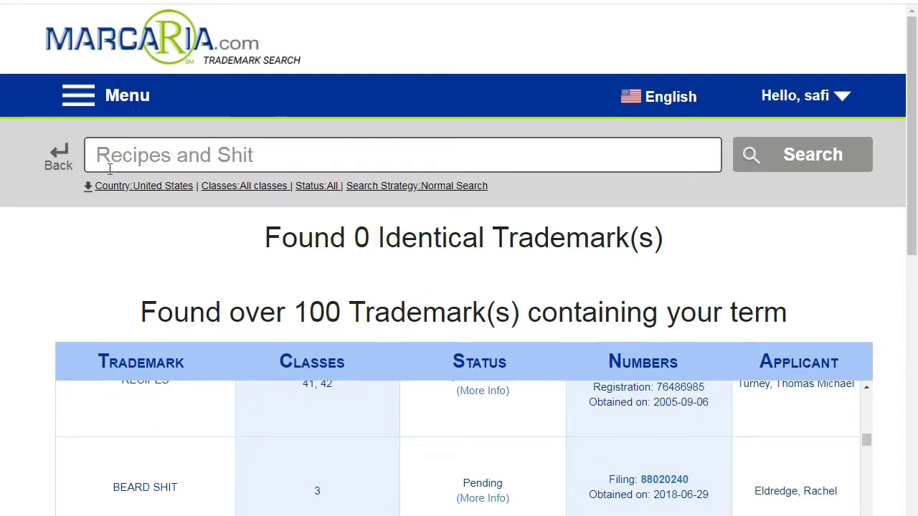
{"action": "left_click_drag", "start_coordinate": [90, 152], "coordinate": [511, 244]}
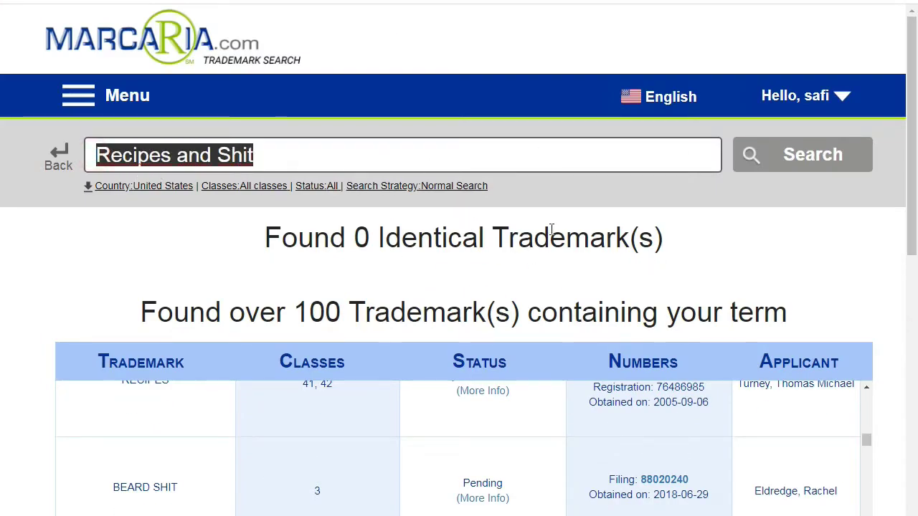
{"action": "double_click", "coordinate": [344, 280]}
{"action": "double_click", "coordinate": [345, 282]}
{"action": "triple_click", "coordinate": [188, 152]}
{"action": "left_click", "coordinate": [280, 280]}
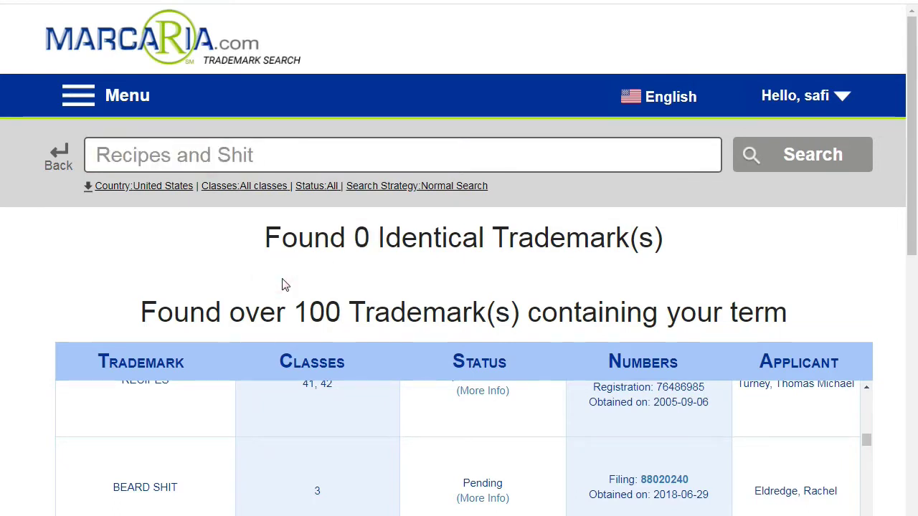
Step: Switch back to the Amazon product page and examine the main title "Recipes and Shit" and the wording that follows it
{"action": "left_click", "coordinate": [319, 300]}
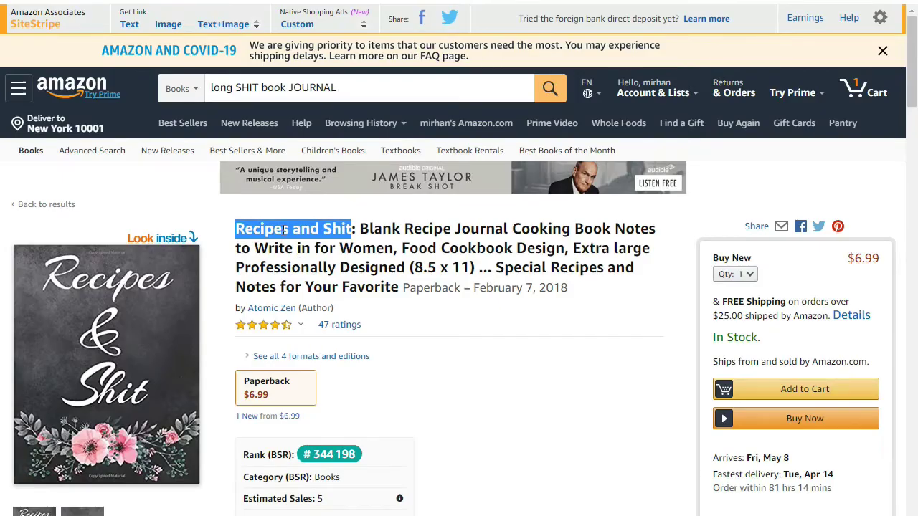
{"action": "right_click", "coordinate": [286, 229]}
{"action": "left_click", "coordinate": [327, 243]}
{"action": "double_click", "coordinate": [380, 231]}
{"action": "left_click", "coordinate": [433, 400]}
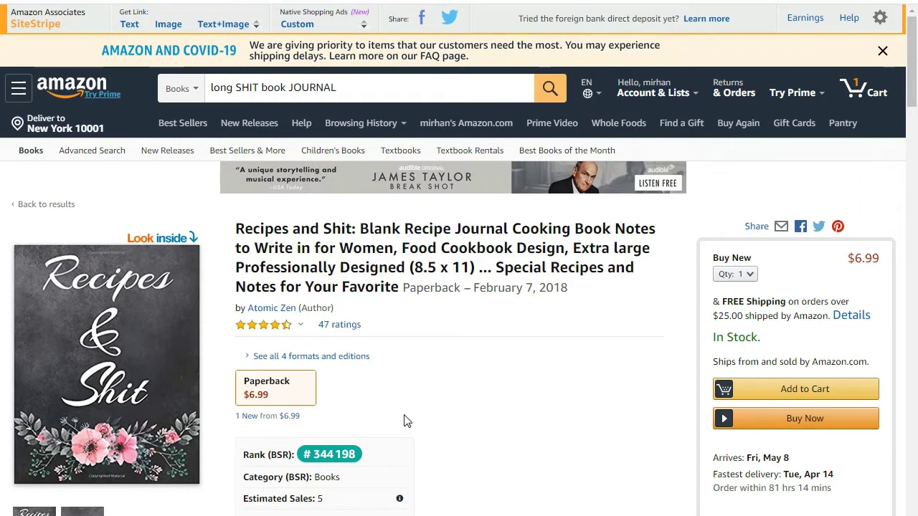
{"action": "double_click", "coordinate": [252, 229]}
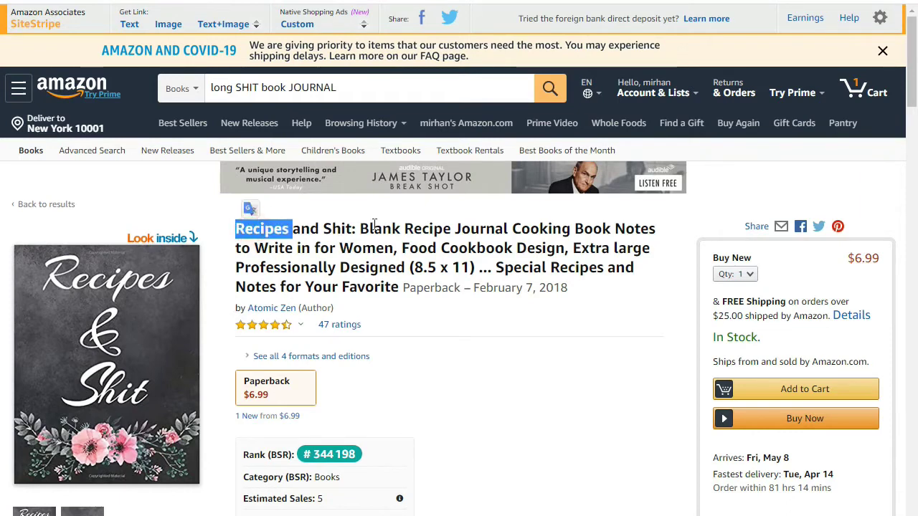
Step: Copy the word "Blank" from the Amazon listing title and paste it into the first keyword field of the KDP paperback form
{"action": "left_click", "coordinate": [502, 233]}
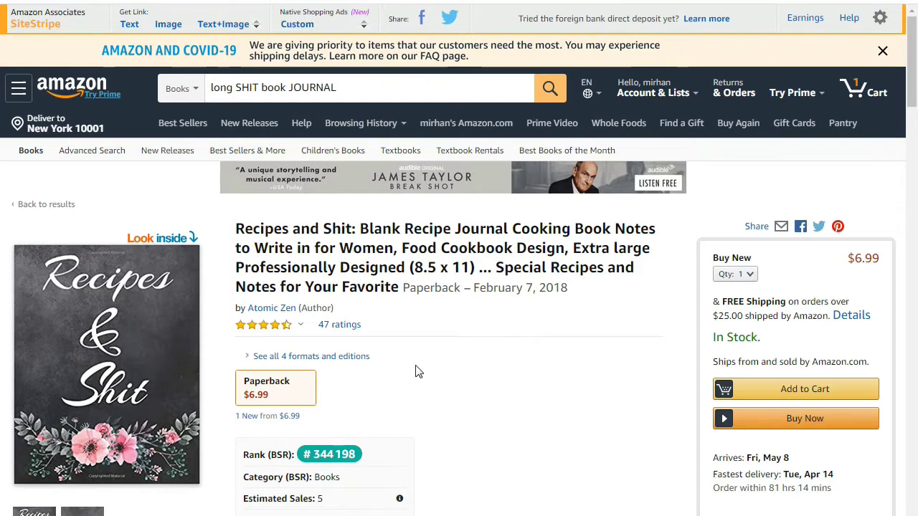
{"action": "left_click", "coordinate": [382, 228]}
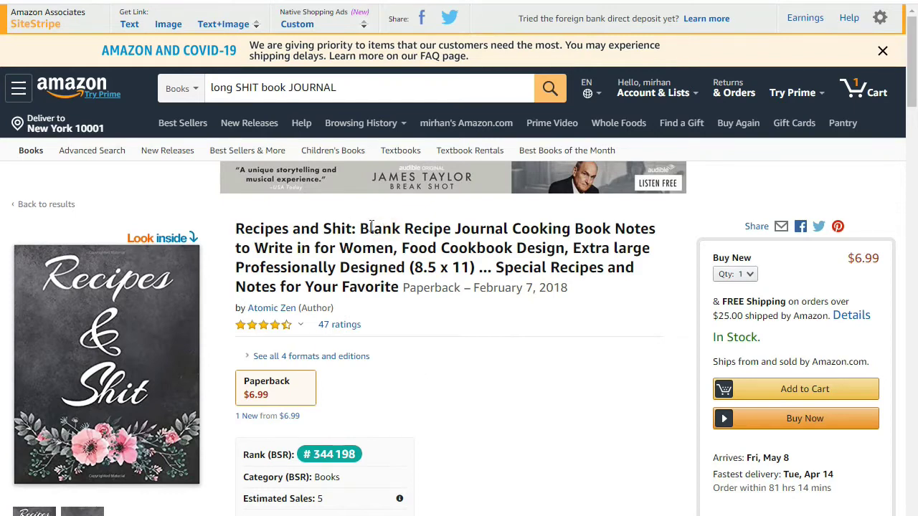
{"action": "double_click", "coordinate": [369, 228]}
{"action": "right_click", "coordinate": [387, 233]}
{"action": "left_click", "coordinate": [388, 237]}
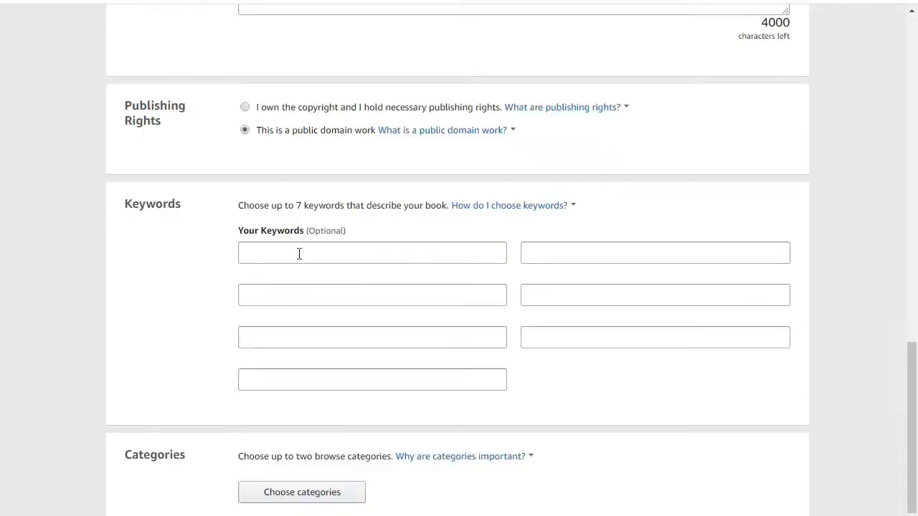
{"action": "right_click", "coordinate": [299, 253]}
{"action": "left_click", "coordinate": [352, 332]}
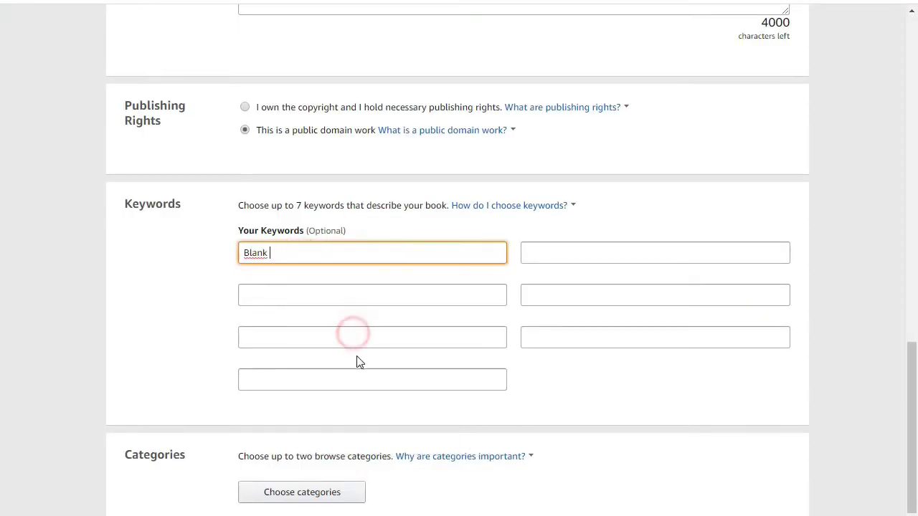
Step: Paste the copied word "Blank" into the Book Title field
{"action": "left_click_drag", "start_coordinate": [912, 410], "coordinate": [916, 29]}
{"action": "right_click", "coordinate": [356, 380]}
{"action": "left_click", "coordinate": [405, 467]}
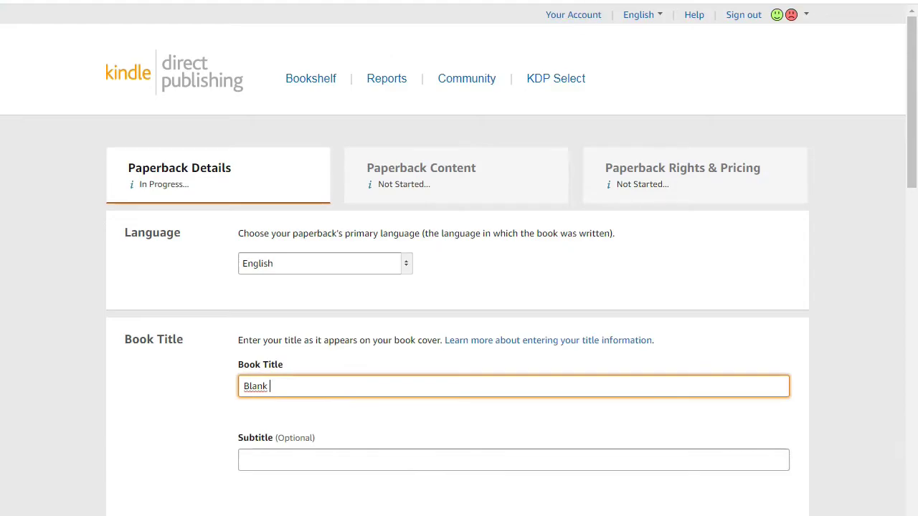
Step: Copy "Blank Recipe" from the Amazon listing title and use it as the book title in the KDP form
{"action": "key", "text": "alt+Tab"}
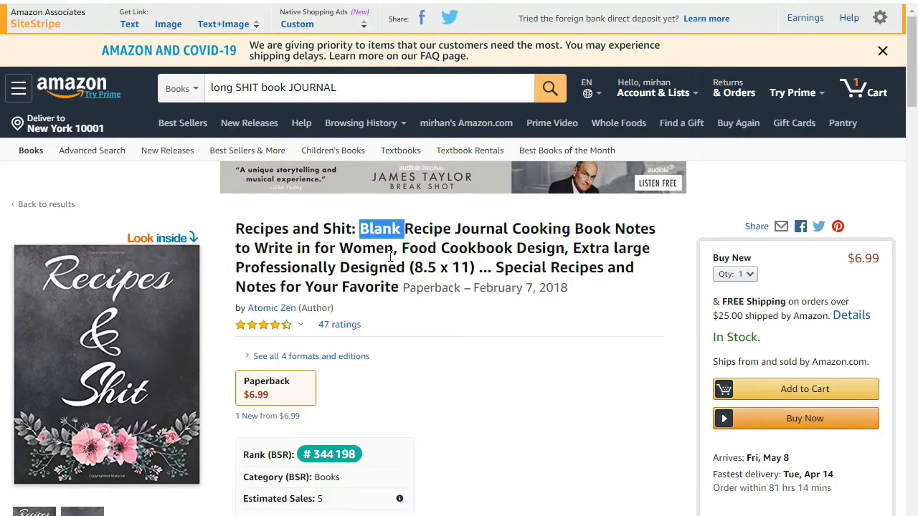
{"action": "left_click_drag", "start_coordinate": [450, 229], "coordinate": [359, 229]}
{"action": "right_click", "coordinate": [364, 228]}
{"action": "left_click", "coordinate": [383, 239]}
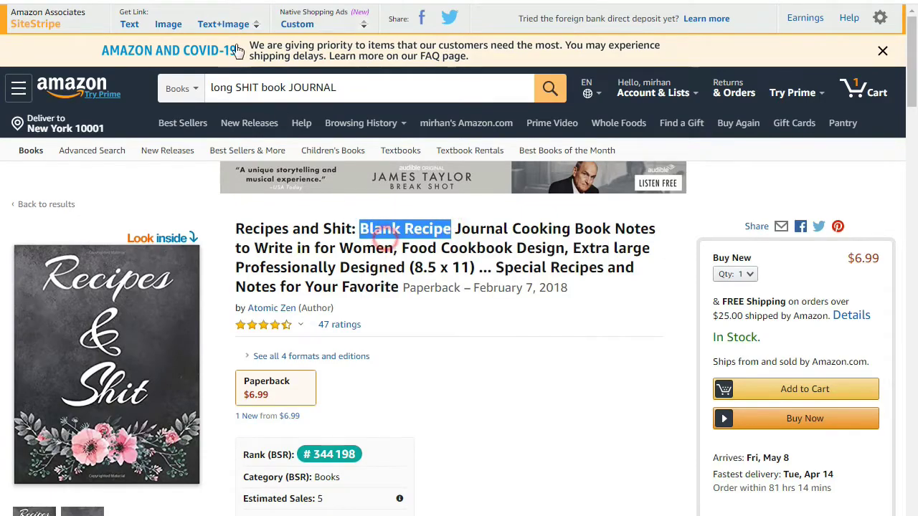
{"action": "key", "text": "alt+Tab"}
{"action": "double_click", "coordinate": [259, 387]}
{"action": "right_click", "coordinate": [264, 390]}
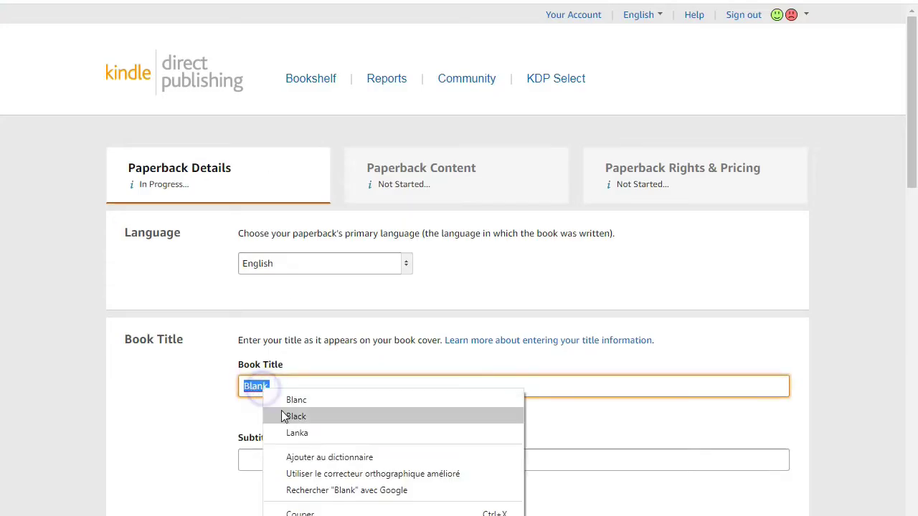
{"action": "left_click", "coordinate": [301, 515]}
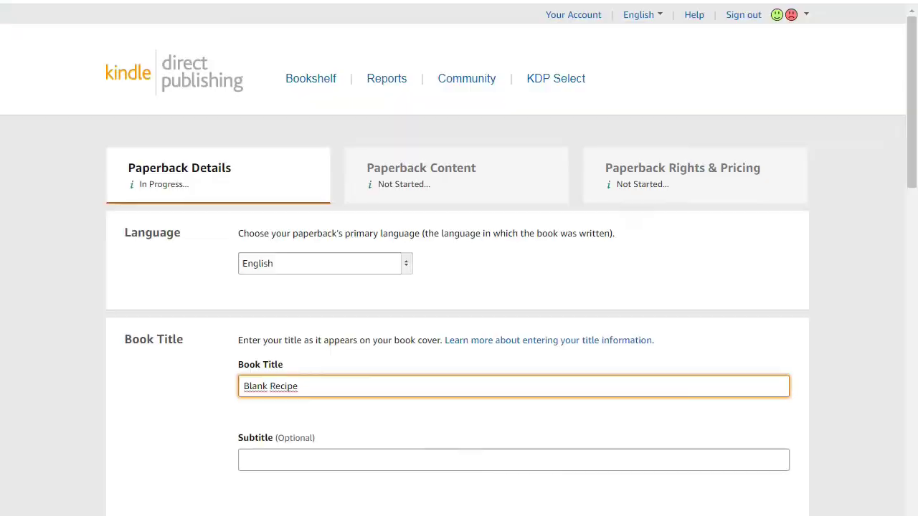
Step: Copy "Shit" from the Amazon listing title and append it to the KDP book title after "Blank Recipe"
{"action": "key", "text": "alt+Tab"}
{"action": "left_click", "coordinate": [332, 222]}
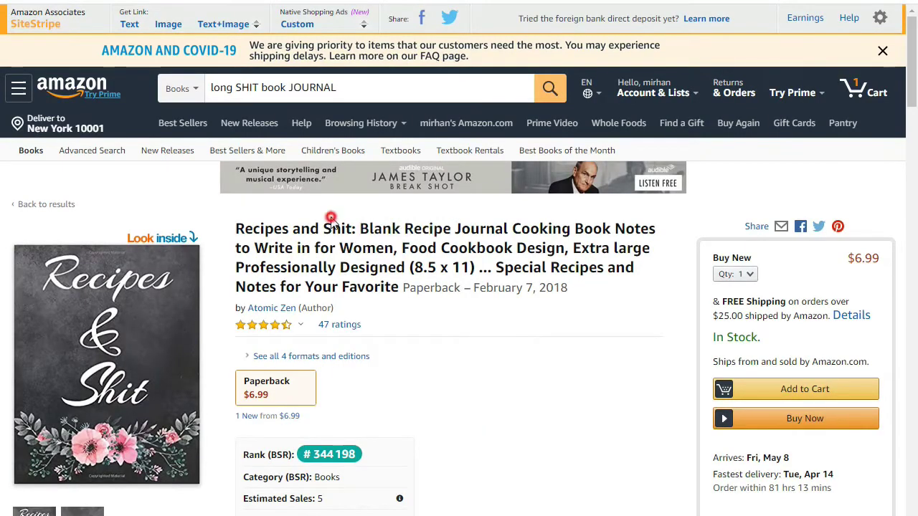
{"action": "double_click", "coordinate": [337, 228]}
{"action": "key", "text": "alt+Tab"}
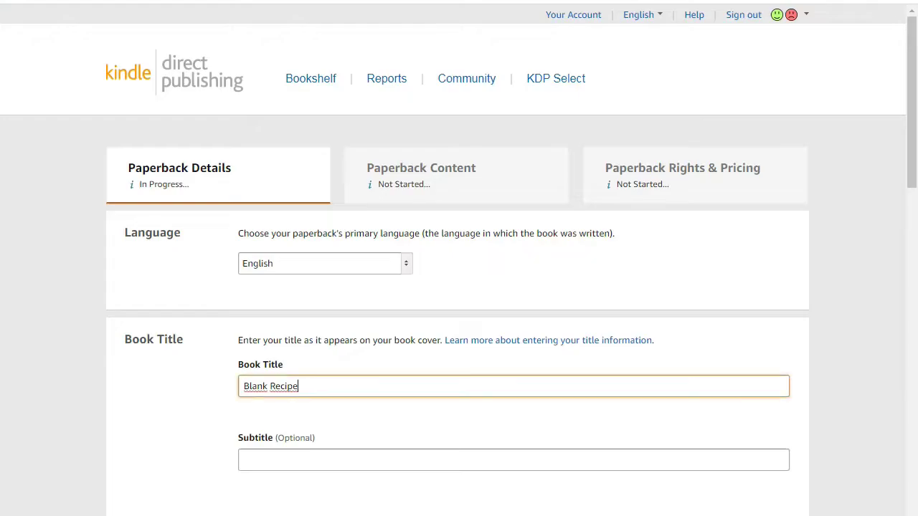
{"action": "right_click", "coordinate": [347, 388]}
{"action": "left_click", "coordinate": [394, 474]}
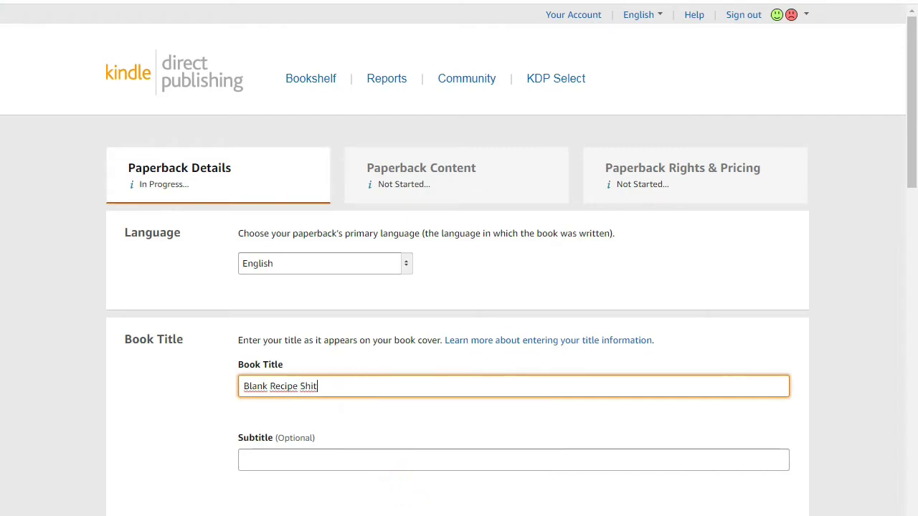
Step: Copy "Cooking Book" from the Amazon listing title and append it to the end of the KDP book title
{"action": "key", "text": "alt+Tab"}
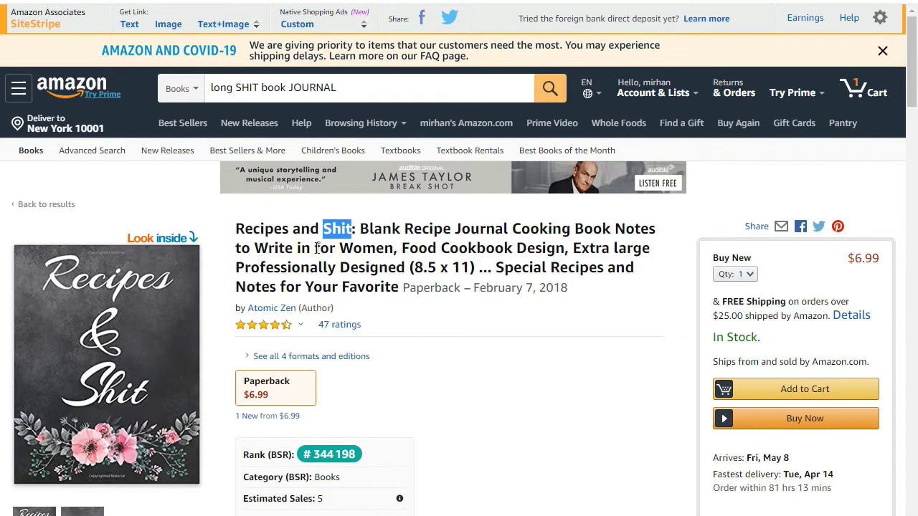
{"action": "left_click_drag", "start_coordinate": [513, 228], "coordinate": [610, 228]}
{"action": "right_click", "coordinate": [599, 230]}
{"action": "left_click", "coordinate": [618, 238]}
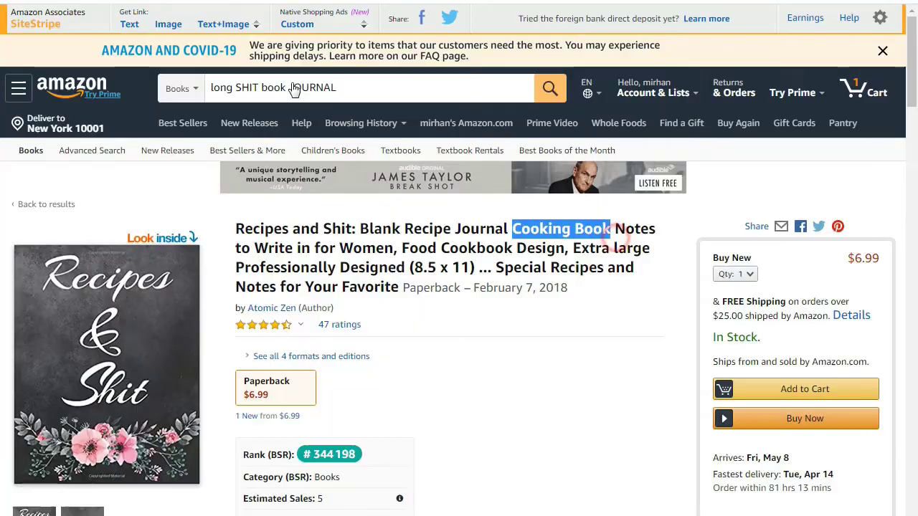
{"action": "key", "text": "alt+Tab"}
{"action": "right_click", "coordinate": [351, 384]}
{"action": "left_click", "coordinate": [416, 494]}
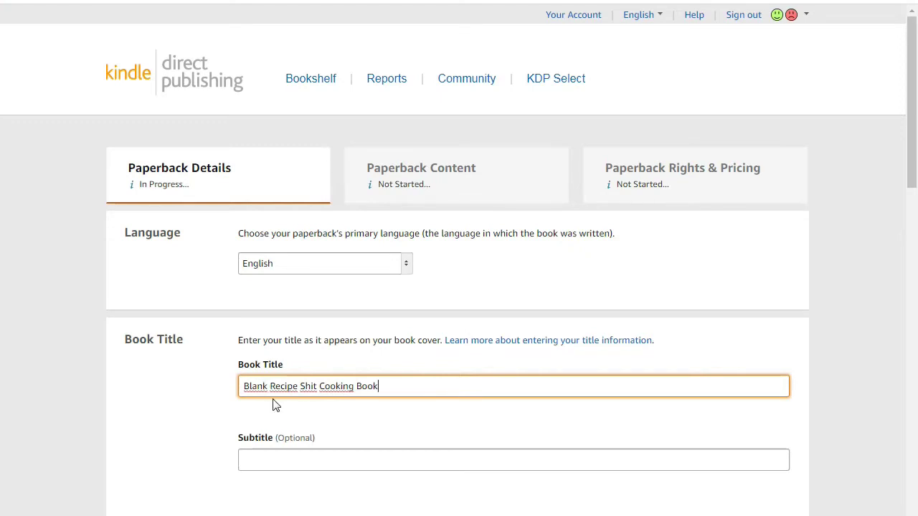
{"action": "double_click", "coordinate": [309, 385]}
{"action": "left_click", "coordinate": [362, 428]}
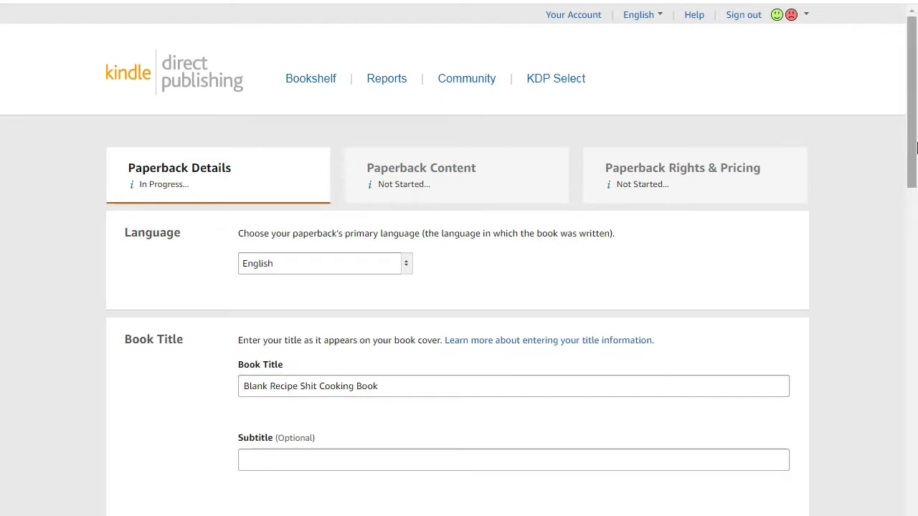
Step: Fill the KDP subtitle with "Cooking Book Notes to Write in for Women", copied from the Amazon listing title
{"action": "left_click", "coordinate": [913, 229]}
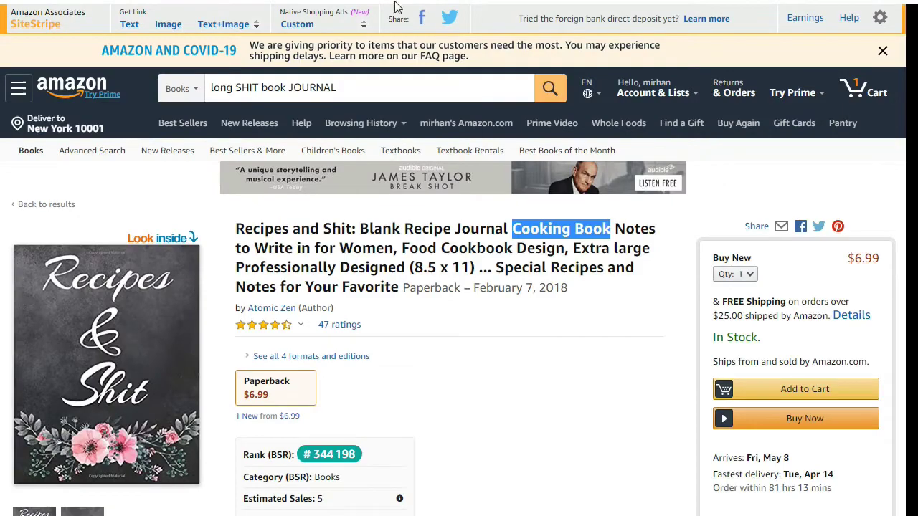
{"action": "mouse_move", "coordinate": [909, 92]}
{"action": "left_mouse_down"}
{"action": "mouse_move", "coordinate": [906, 215]}
{"action": "mouse_move", "coordinate": [895, 98]}
{"action": "left_mouse_up"}
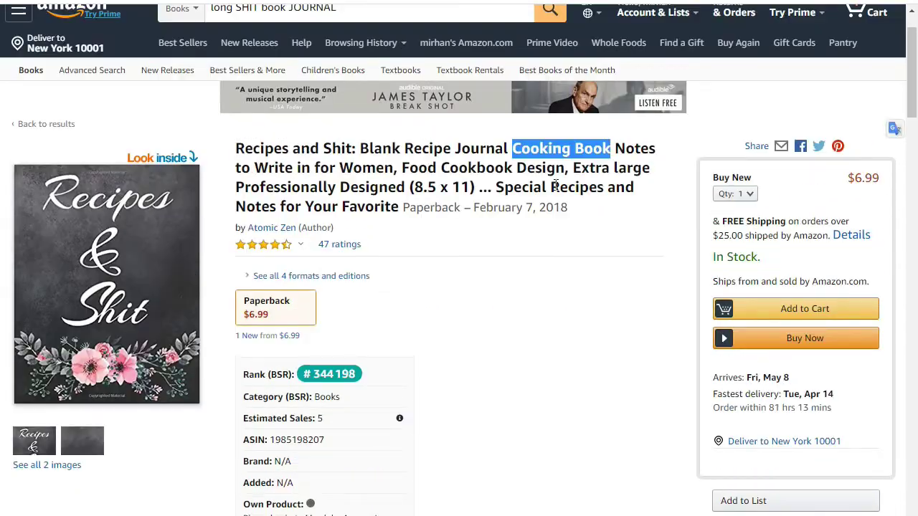
{"action": "left_click_drag", "start_coordinate": [402, 168], "coordinate": [392, 189]}
{"action": "left_click_drag", "start_coordinate": [510, 147], "coordinate": [396, 167]}
{"action": "right_click", "coordinate": [373, 169]}
{"action": "left_click", "coordinate": [398, 178]}
{"action": "key", "text": "ctrl+Tab"}
{"action": "right_click", "coordinate": [315, 310]}
{"action": "left_click", "coordinate": [371, 401]}
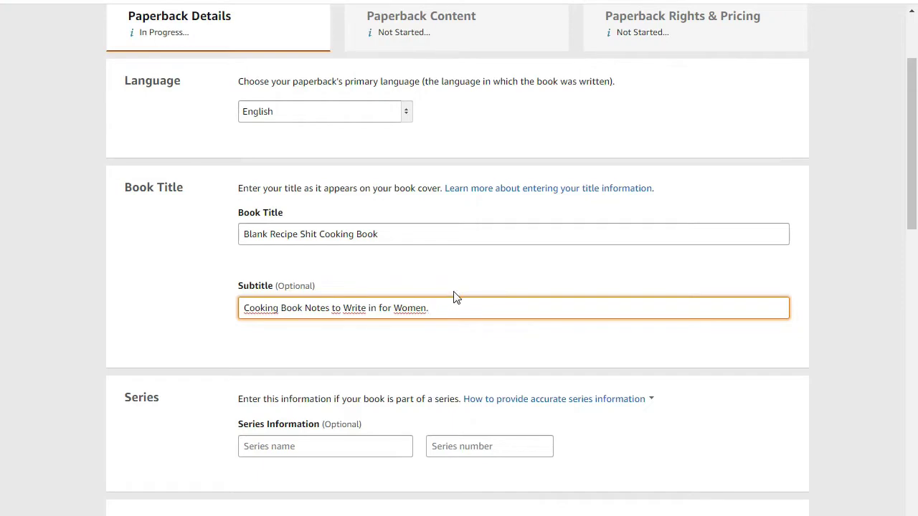
Step: Enter a first name for the primary author
{"action": "scroll", "coordinate": [916, 262], "scroll_direction": "down", "scroll_amount": 6}
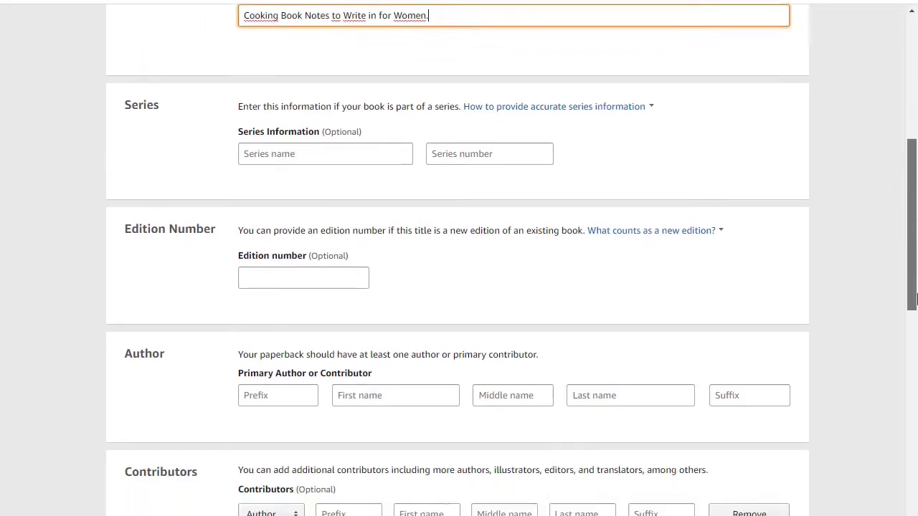
{"action": "left_click", "coordinate": [356, 225]}
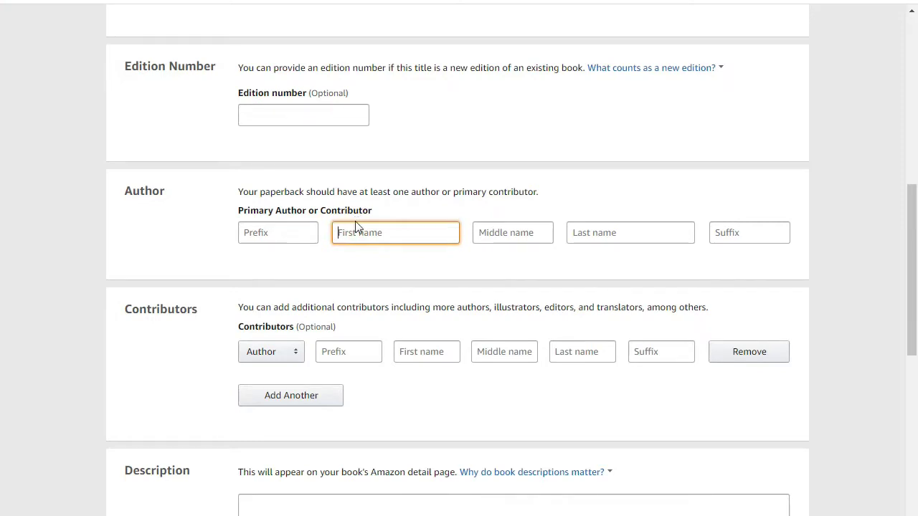
{"action": "type", "text": "RANKER"}
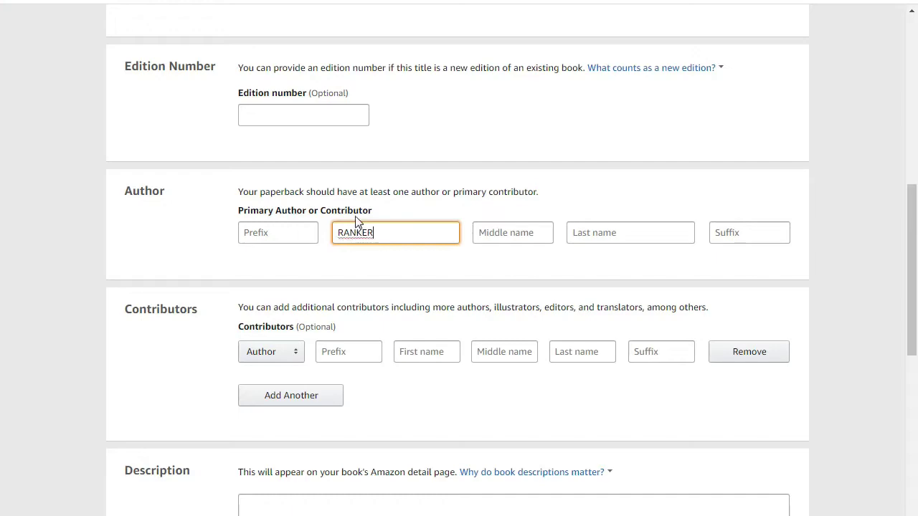
Step: Copy "Cooking Book" from the book title and paste it as the primary author's last name
{"action": "left_click", "coordinate": [638, 237]}
{"action": "left_click_drag", "start_coordinate": [911, 286], "coordinate": [900, 174]}
{"action": "scroll", "coordinate": [900, 174], "scroll_direction": "up", "scroll_amount": 3}
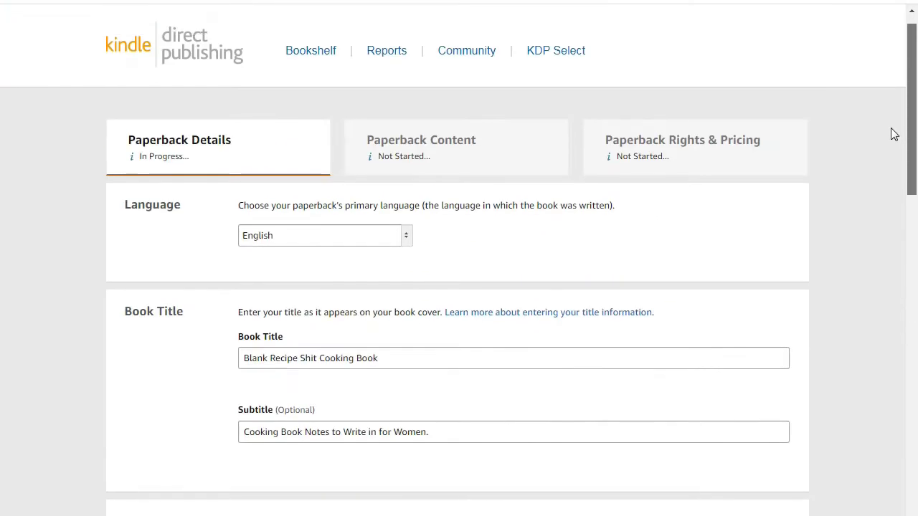
{"action": "scroll", "coordinate": [893, 134], "scroll_direction": "down", "scroll_amount": 5}
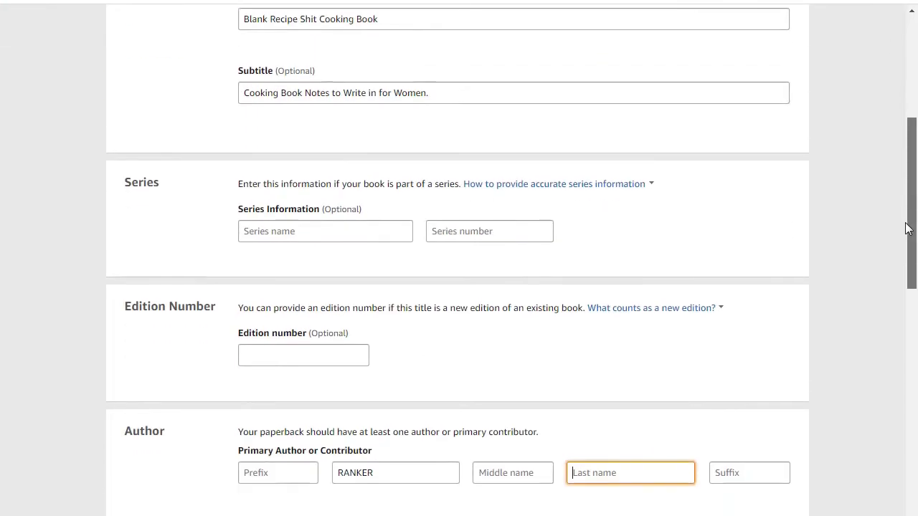
{"action": "scroll", "coordinate": [905, 228], "scroll_direction": "down", "scroll_amount": 1}
{"action": "scroll", "coordinate": [907, 172], "scroll_direction": "up", "scroll_amount": 5}
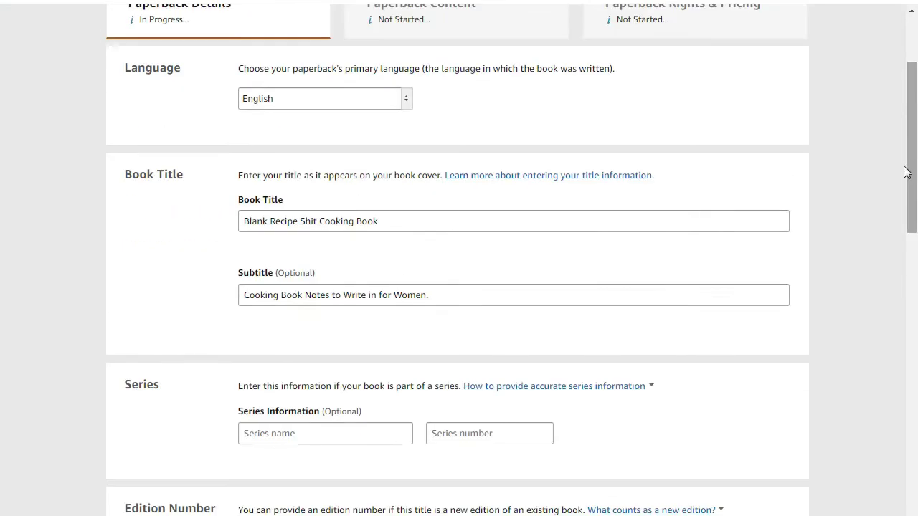
{"action": "left_click_drag", "start_coordinate": [380, 221], "coordinate": [319, 221]}
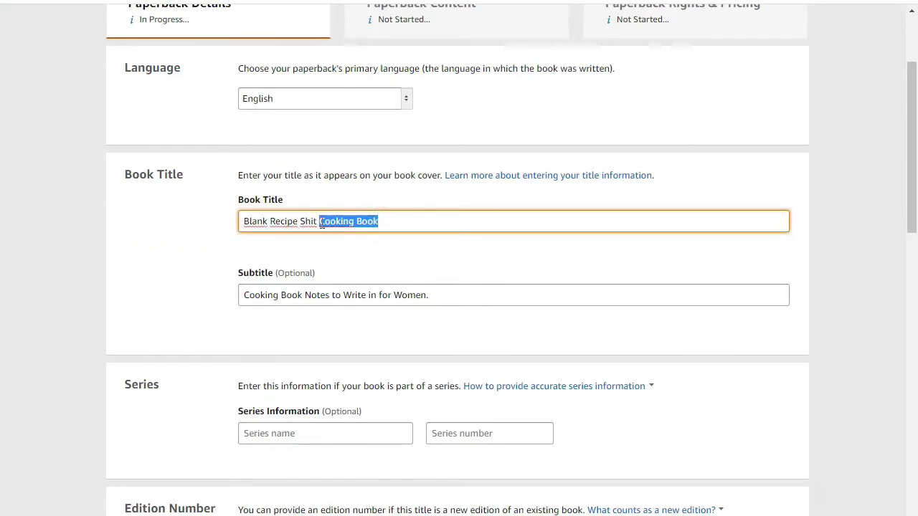
{"action": "right_click", "coordinate": [358, 224]}
{"action": "left_click", "coordinate": [369, 247]}
{"action": "left_click_drag", "start_coordinate": [910, 172], "coordinate": [916, 329]}
{"action": "left_click", "coordinate": [636, 240]}
{"action": "key", "text": "ctrl+v"}
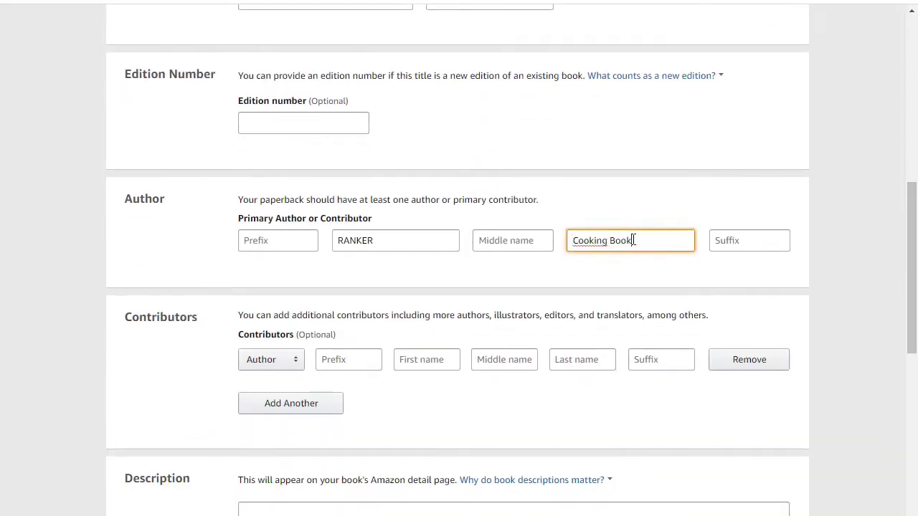
Step: Replace the primary author's first name with a different given name
{"action": "double_click", "coordinate": [398, 241]}
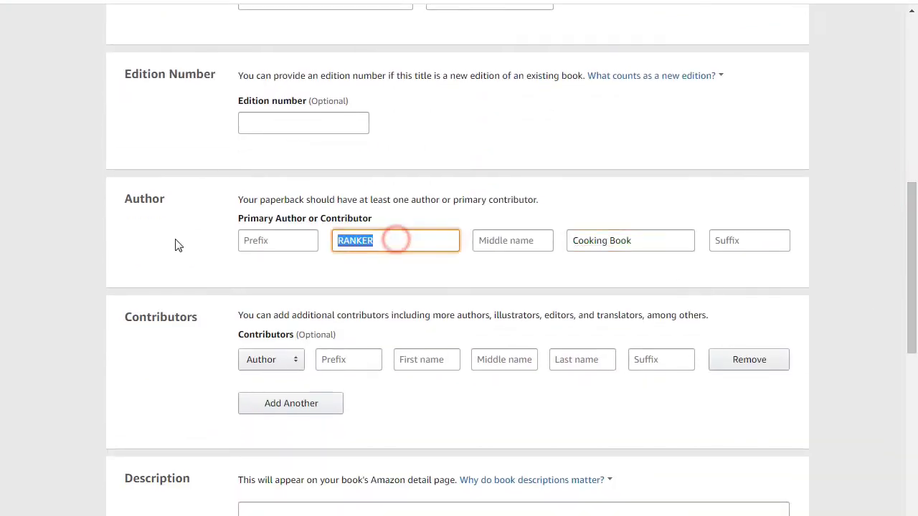
{"action": "type", "text": "JOLYA"}
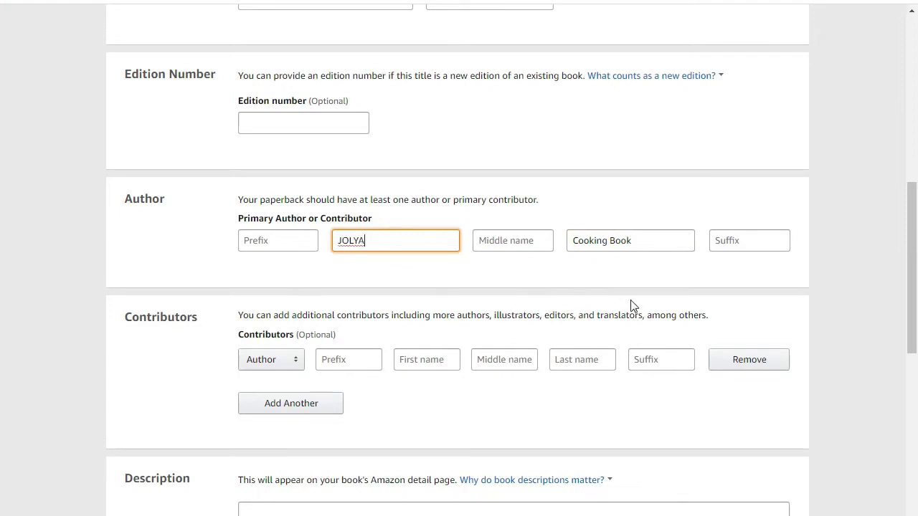
Step: Examine the primary author's first name alongside each word of the last name "Cooking Book"
{"action": "mouse_move", "coordinate": [915, 280]}
{"action": "left_mouse_down"}
{"action": "mouse_move", "coordinate": [915, 320]}
{"action": "mouse_move", "coordinate": [915, 297]}
{"action": "left_mouse_up"}
{"action": "left_click", "coordinate": [343, 184]}
{"action": "double_click", "coordinate": [343, 184]}
{"action": "double_click", "coordinate": [585, 188]}
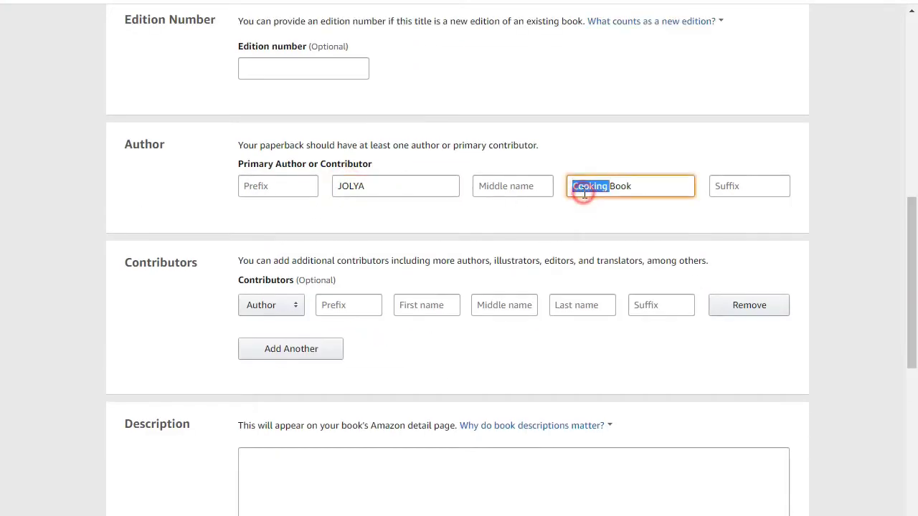
{"action": "left_click", "coordinate": [581, 187]}
{"action": "double_click", "coordinate": [619, 187]}
{"action": "left_click", "coordinate": [629, 211]}
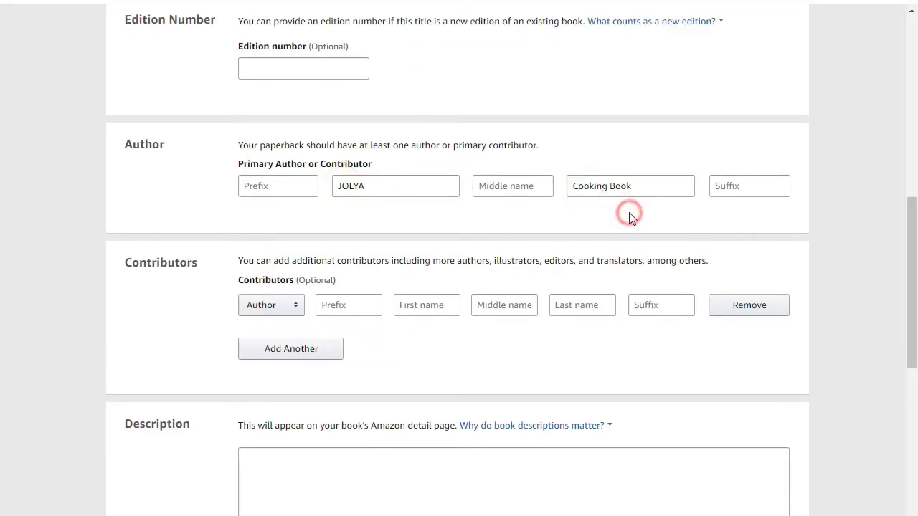
{"action": "left_click_drag", "start_coordinate": [649, 188], "coordinate": [610, 187]}
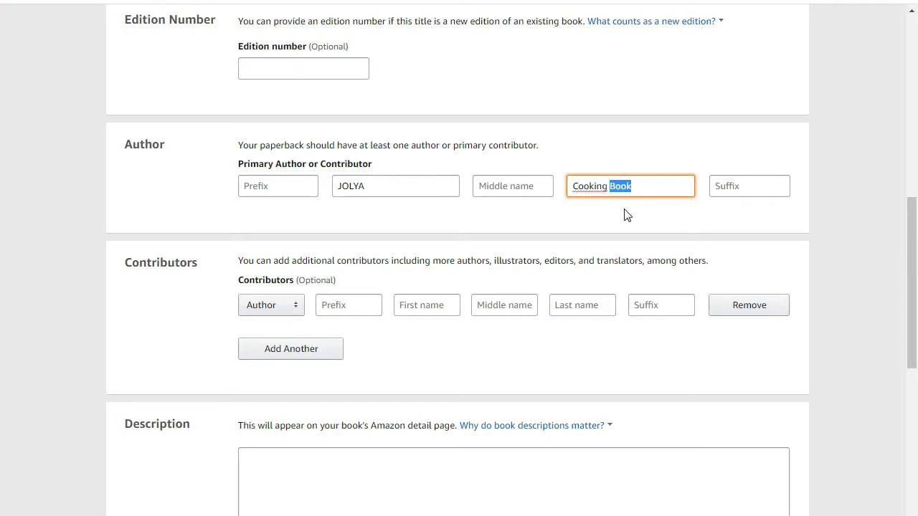
Step: Paste the copied recipe book description into the Description field as plain text
{"action": "left_click_drag", "start_coordinate": [913, 296], "coordinate": [915, 360]}
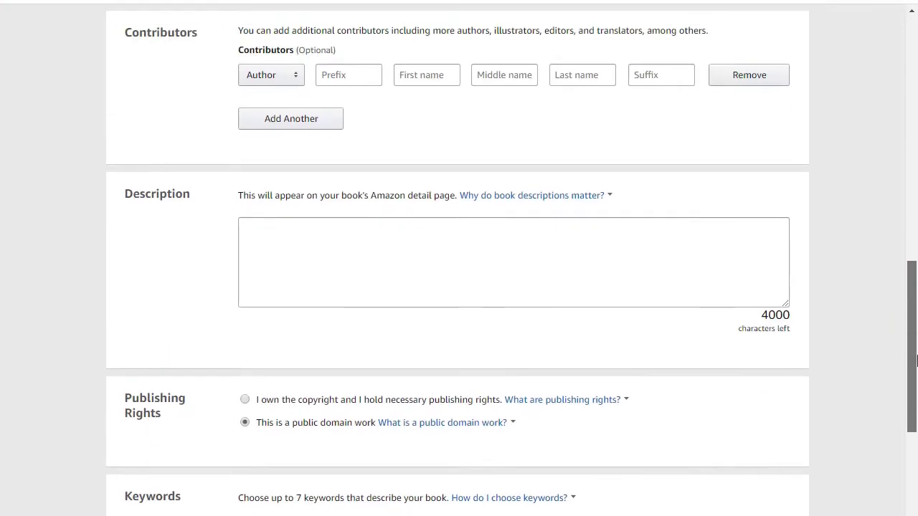
{"action": "left_click", "coordinate": [414, 235]}
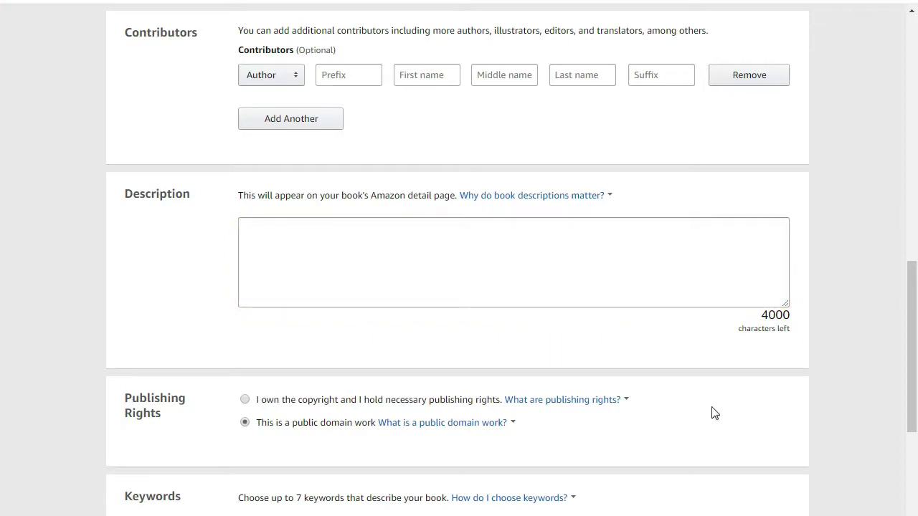
{"action": "right_click", "coordinate": [317, 255]}
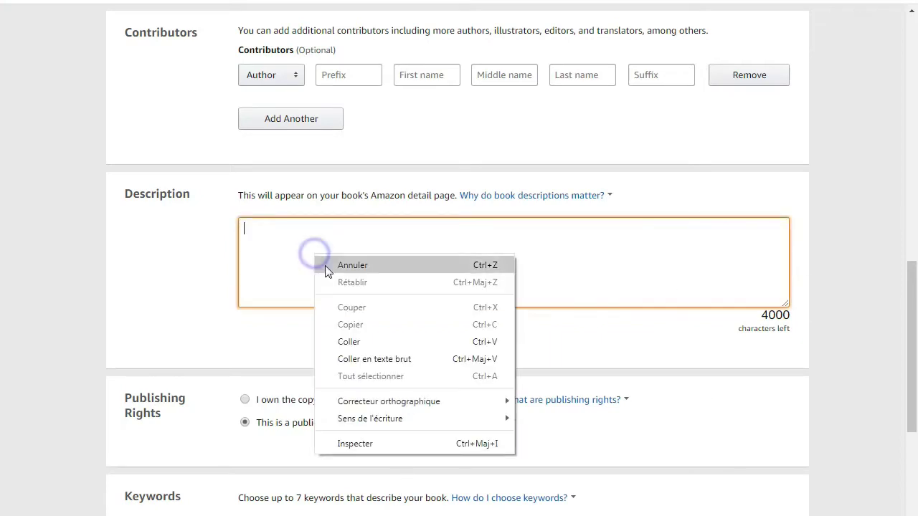
{"action": "left_click", "coordinate": [337, 339]}
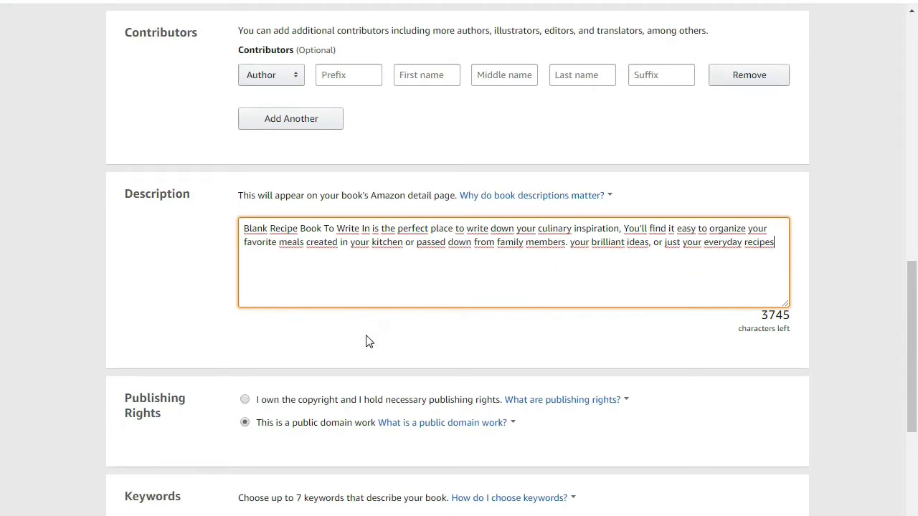
Step: Switch to the online HTML editor and paste the recipe book description into its visual editor
{"action": "left_click", "coordinate": [256, 8]}
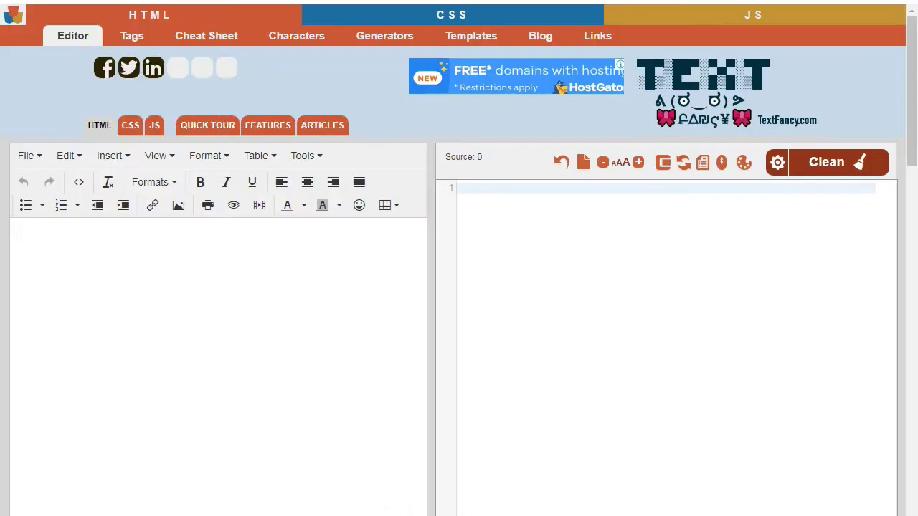
{"action": "right_click", "coordinate": [158, 270]}
{"action": "left_click", "coordinate": [104, 267]}
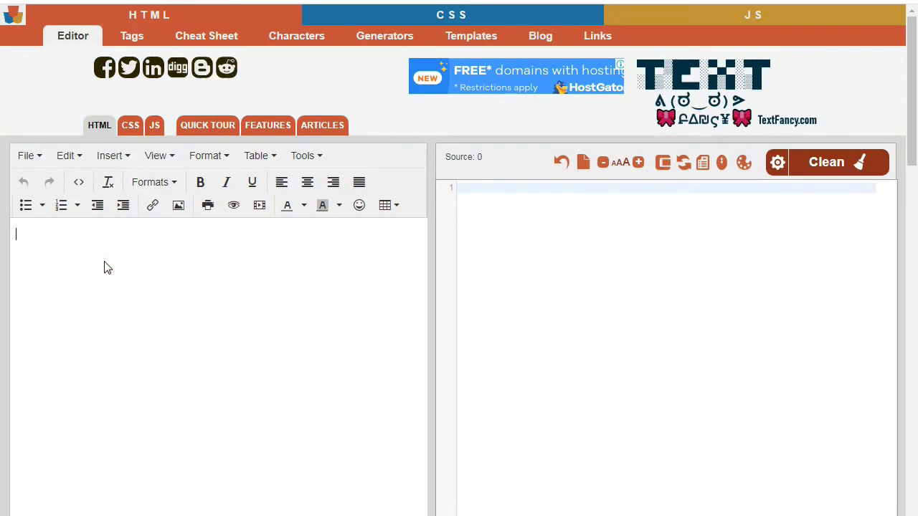
{"action": "key", "text": "ctrl+v"}
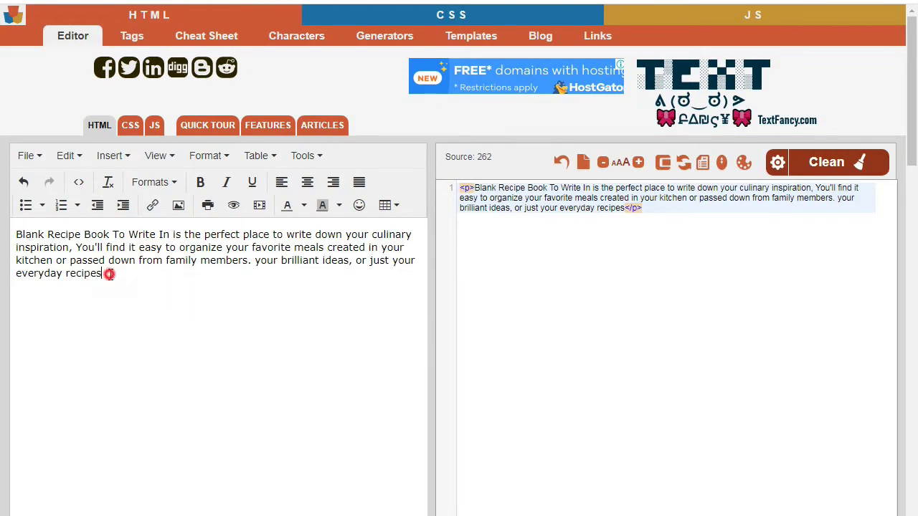
Step: Make the whole pasted description bold in the HTML editor
{"action": "left_click_drag", "start_coordinate": [109, 273], "coordinate": [12, 231]}
{"action": "left_click", "coordinate": [200, 182]}
{"action": "left_click", "coordinate": [249, 359]}
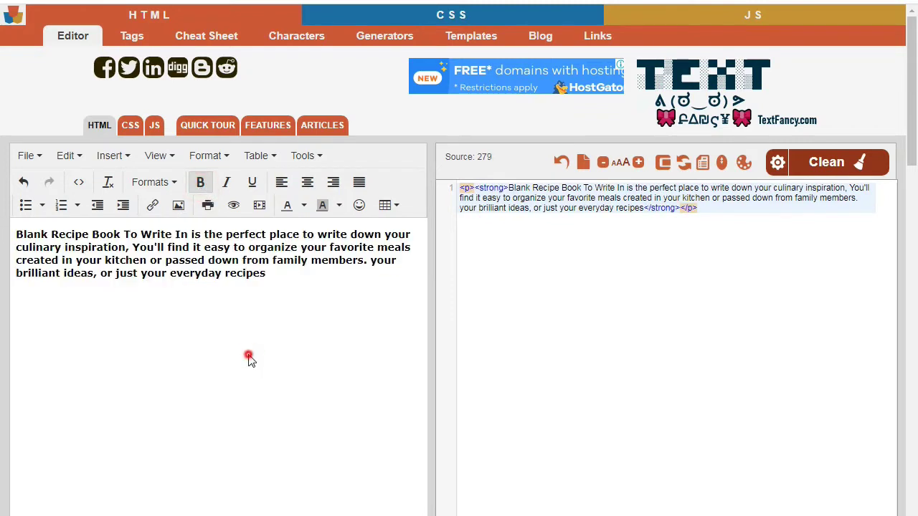
{"action": "left_click", "coordinate": [301, 300]}
{"action": "left_click", "coordinate": [648, 301]}
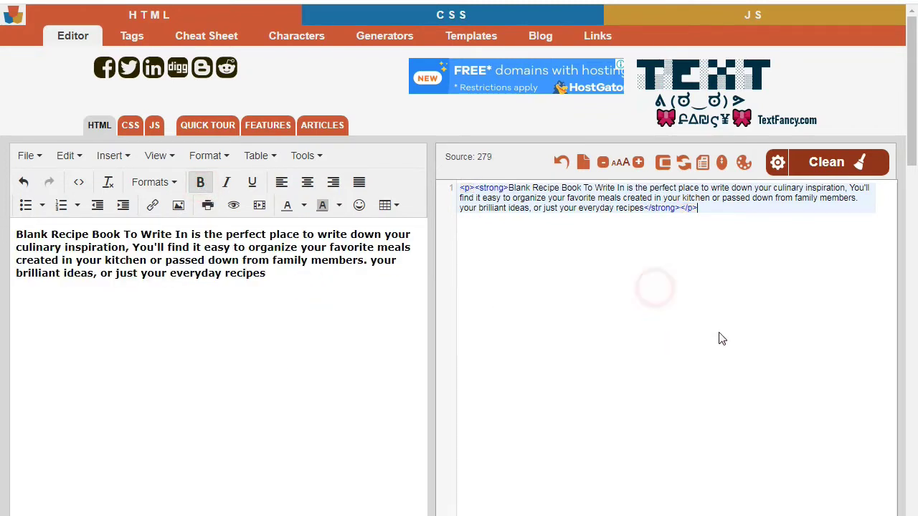
Step: Copy the bold description's full HTML source and paste it over the plain text in the KDP Description field
{"action": "left_click_drag", "start_coordinate": [726, 212], "coordinate": [451, 184]}
{"action": "right_click", "coordinate": [482, 199]}
{"action": "left_click", "coordinate": [495, 227]}
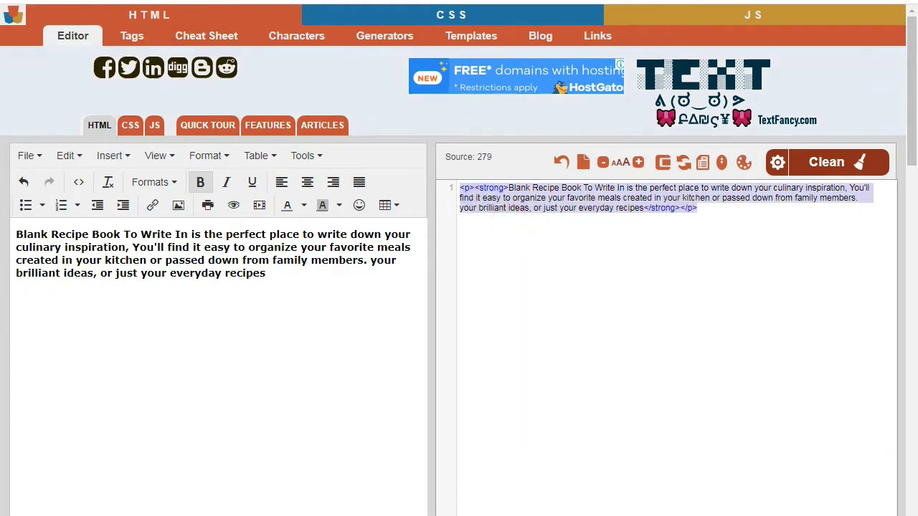
{"action": "left_click", "coordinate": [249, 286]}
{"action": "double_click", "coordinate": [257, 274]}
{"action": "left_click", "coordinate": [600, 282]}
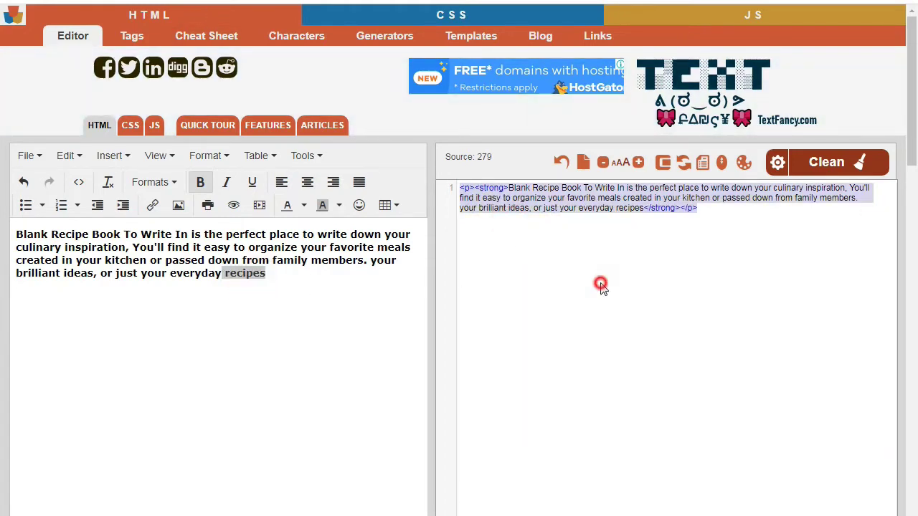
{"action": "left_click", "coordinate": [296, 277]}
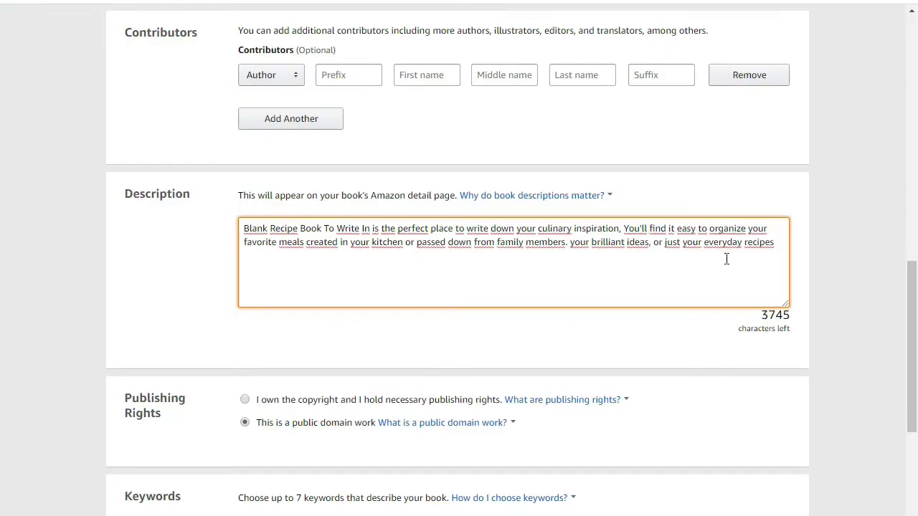
{"action": "left_click_drag", "start_coordinate": [787, 247], "coordinate": [116, 176]}
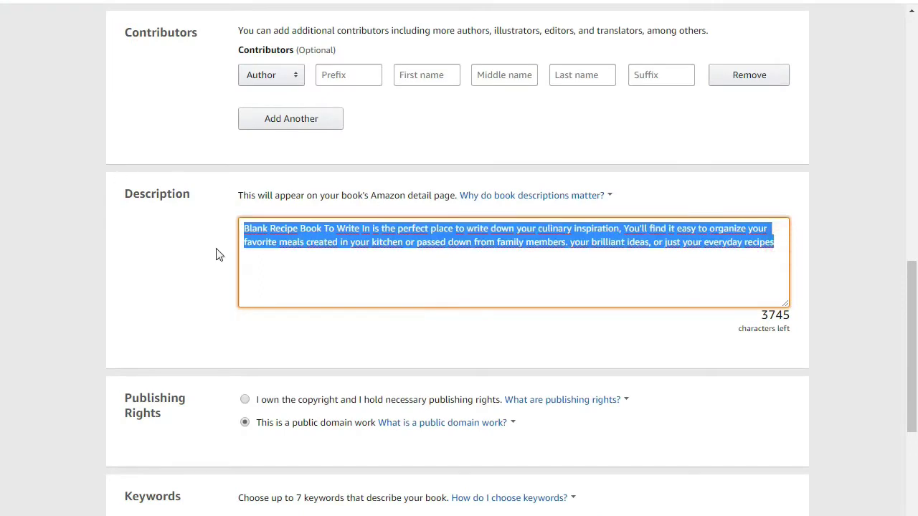
{"action": "key", "text": "ctrl+v"}
Step: Examine the Focus, All and Long-Tail Keywords shown for the recipe journal listing on Amazon
{"action": "scroll", "coordinate": [460, 305], "scroll_direction": "down", "scroll_amount": 2}
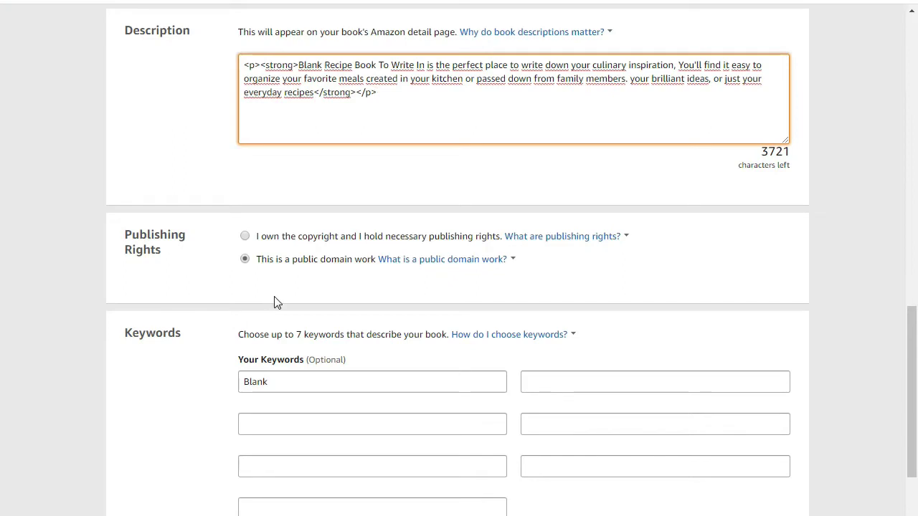
{"action": "left_click", "coordinate": [375, 297]}
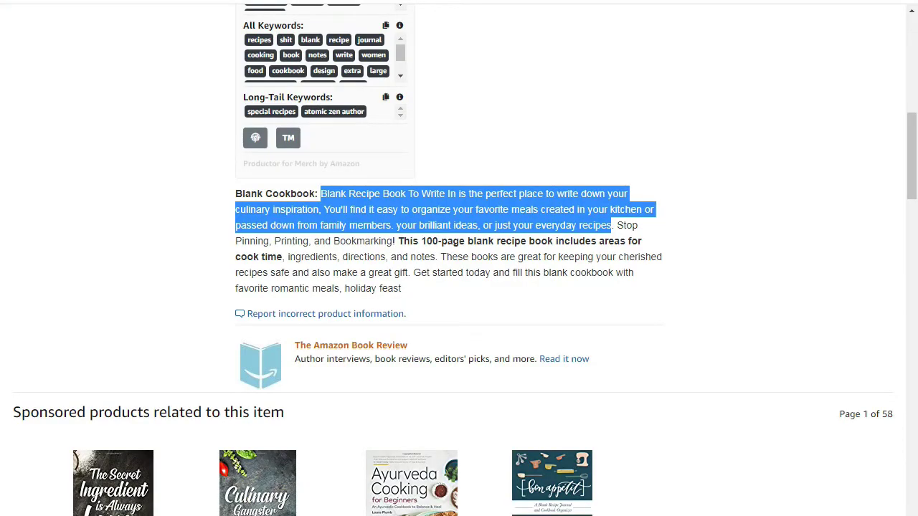
{"action": "scroll", "coordinate": [459, 287], "scroll_direction": "down", "scroll_amount": 10}
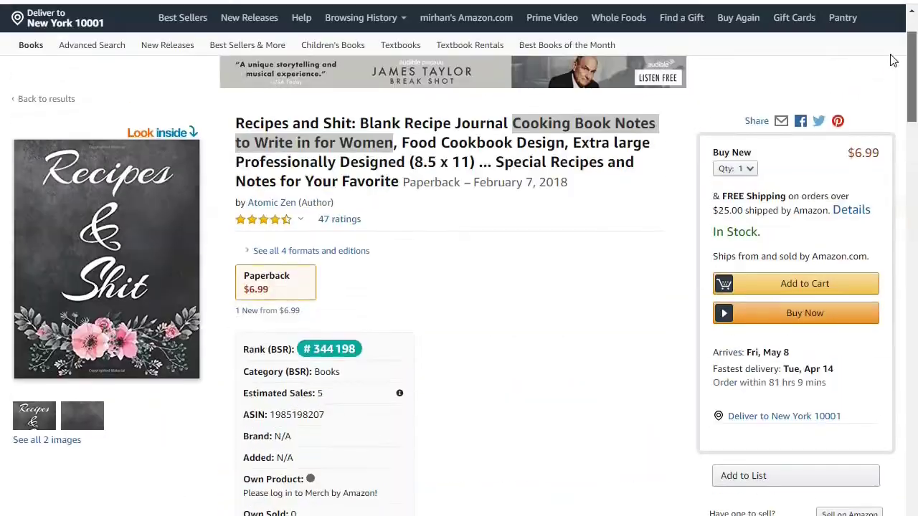
{"action": "left_click", "coordinate": [600, 349]}
{"action": "scroll", "coordinate": [909, 81], "scroll_direction": "up", "scroll_amount": 1}
{"action": "left_click_drag", "start_coordinate": [909, 81], "coordinate": [909, 142]}
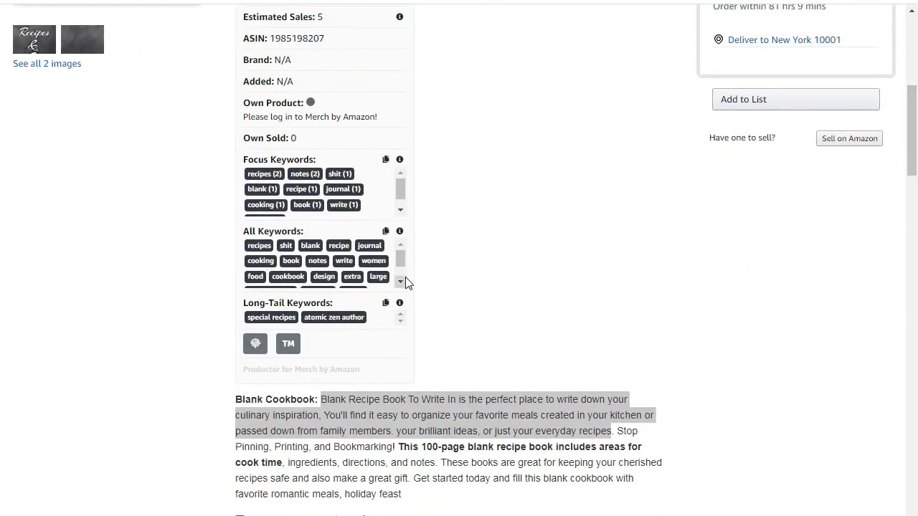
{"action": "scroll", "coordinate": [404, 265], "scroll_direction": "down", "scroll_amount": 2}
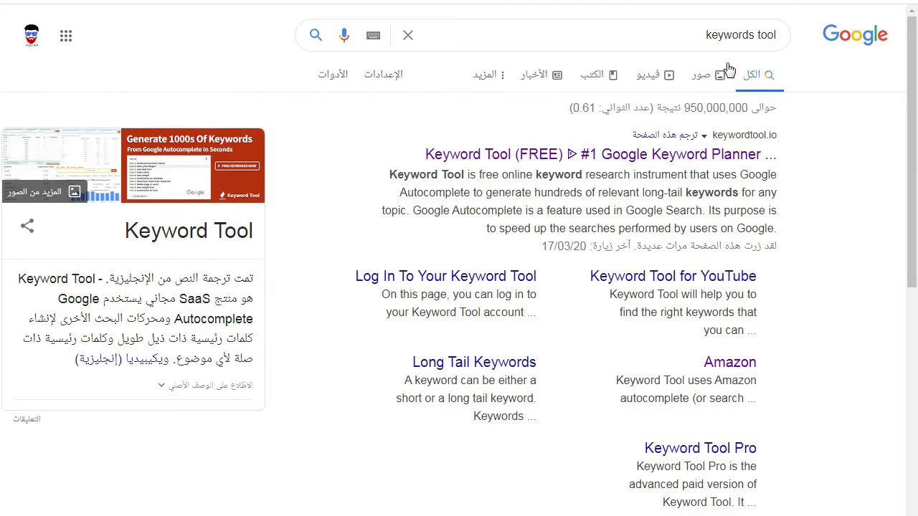
Step: Copy "Recipes" from the Amazon listing's title and search for it in Keyword Tool's Amazon Books category
{"action": "left_click_drag", "start_coordinate": [911, 86], "coordinate": [913, 118]}
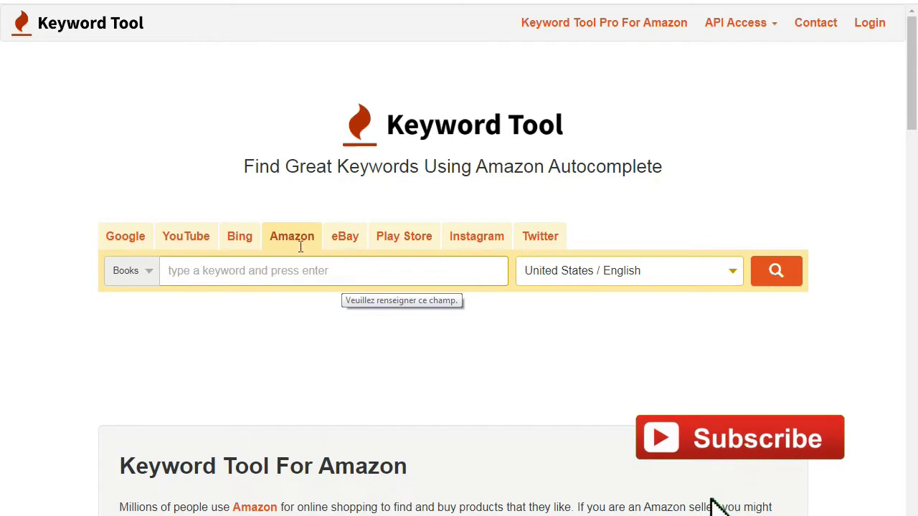
{"action": "left_click", "coordinate": [273, 270]}
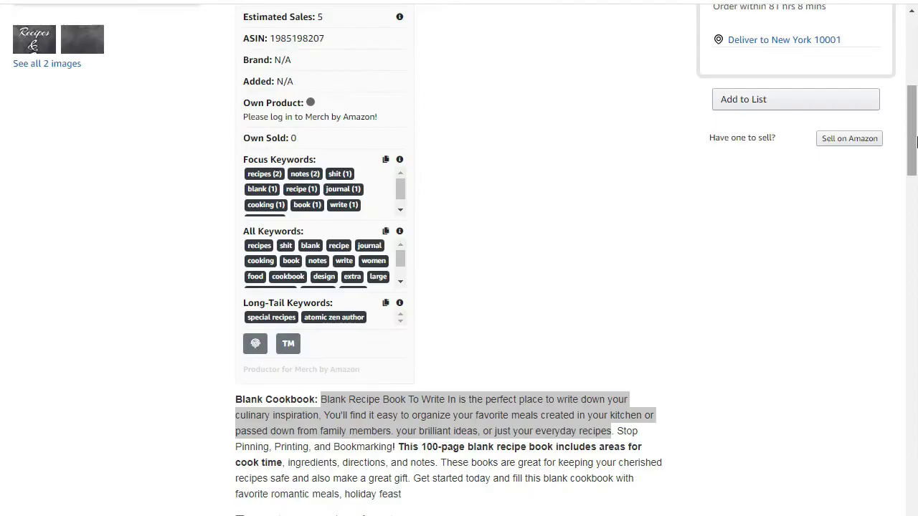
{"action": "left_click_drag", "start_coordinate": [910, 129], "coordinate": [911, 21]}
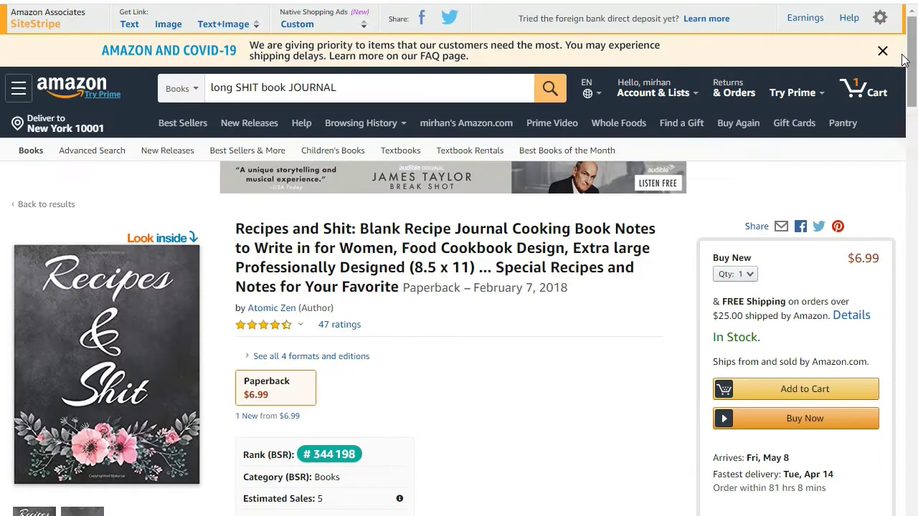
{"action": "left_click_drag", "start_coordinate": [353, 228], "coordinate": [237, 228]}
{"action": "right_click", "coordinate": [238, 233]}
{"action": "left_click", "coordinate": [259, 242]}
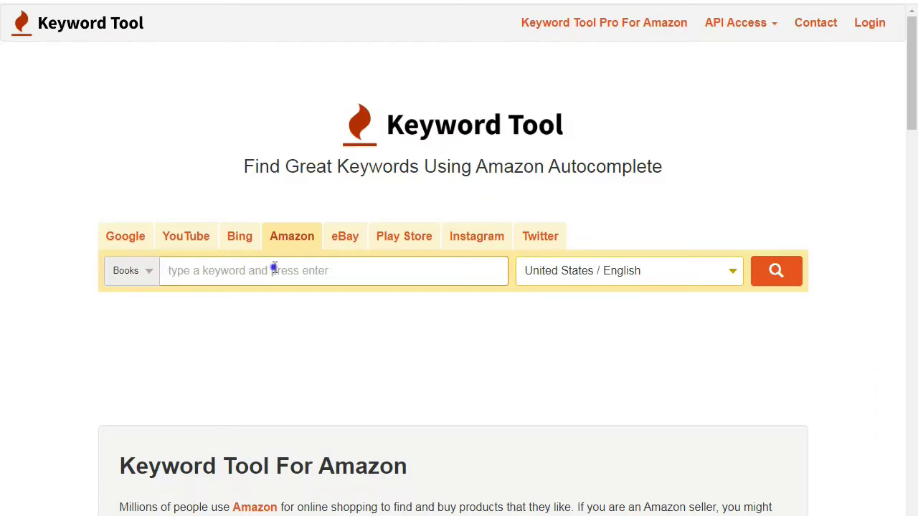
{"action": "right_click", "coordinate": [273, 268]}
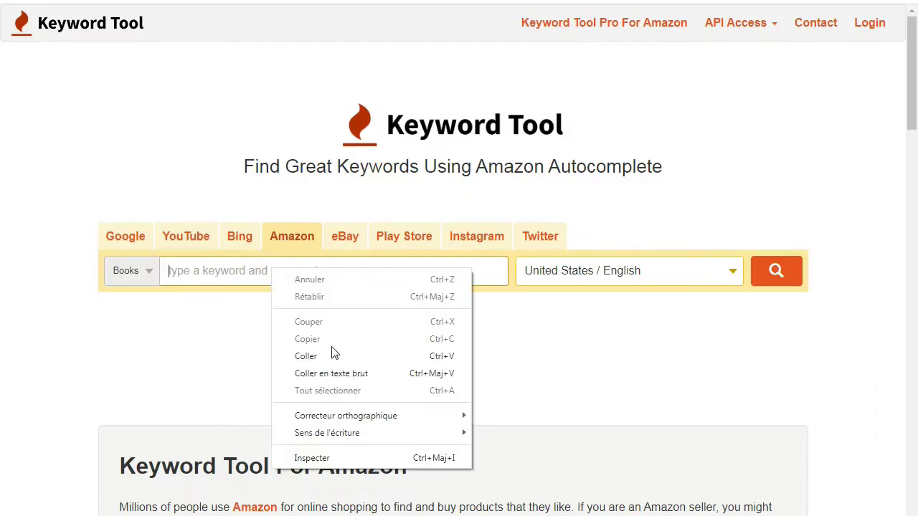
{"action": "left_click", "coordinate": [334, 356]}
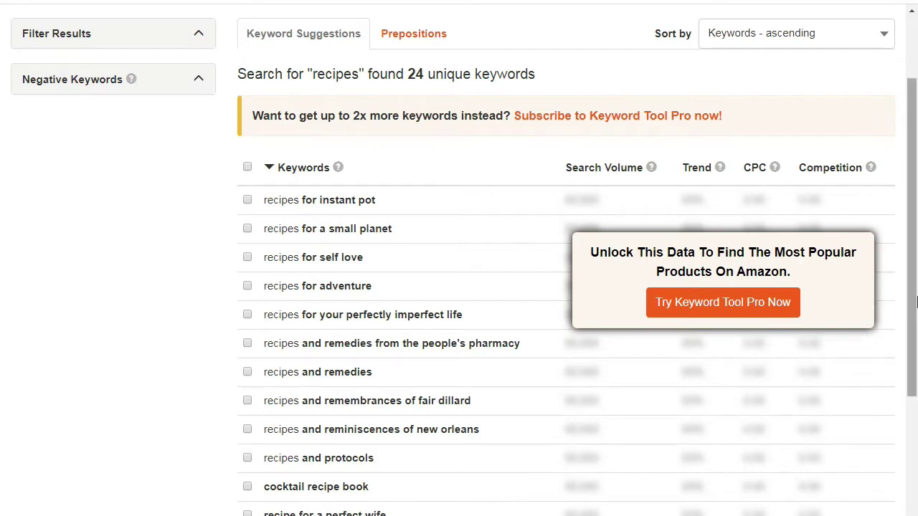
Step: Copy the suggestion "recipes book blank" from the Keyword Tool results
{"action": "left_click_drag", "start_coordinate": [916, 197], "coordinate": [913, 366]}
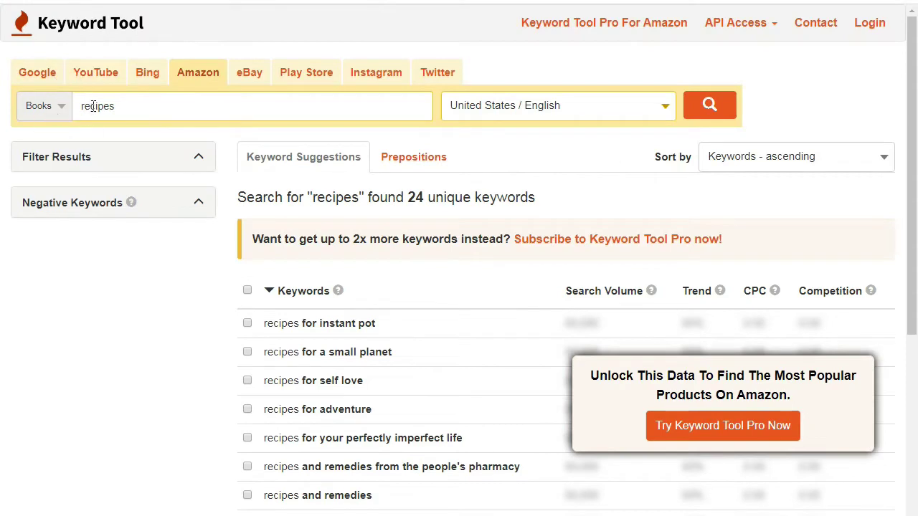
{"action": "double_click", "coordinate": [93, 106]}
{"action": "left_click", "coordinate": [149, 105]}
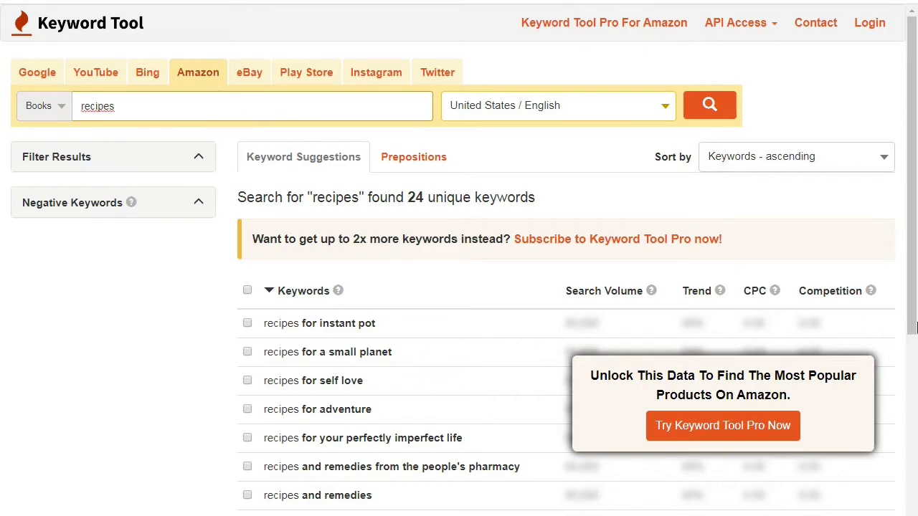
{"action": "scroll", "coordinate": [911, 143], "scroll_direction": "down", "scroll_amount": 4}
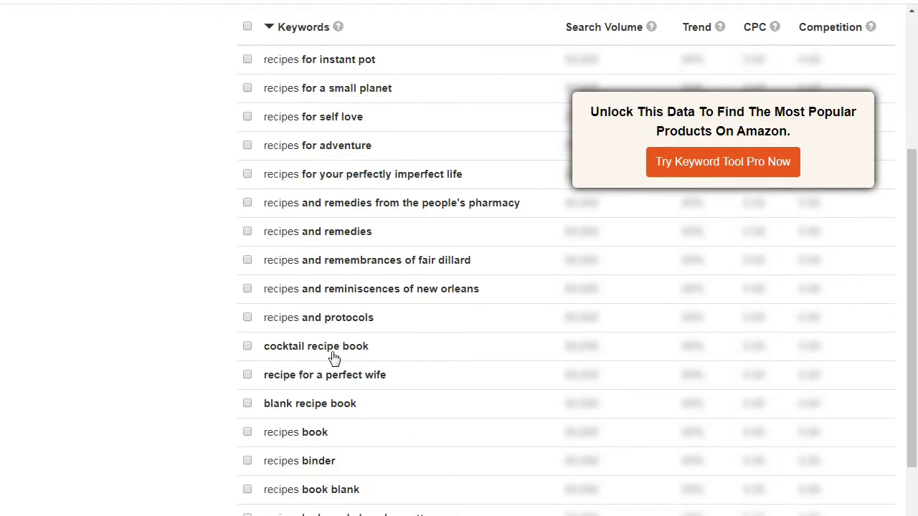
{"action": "left_click_drag", "start_coordinate": [915, 138], "coordinate": [915, 284]}
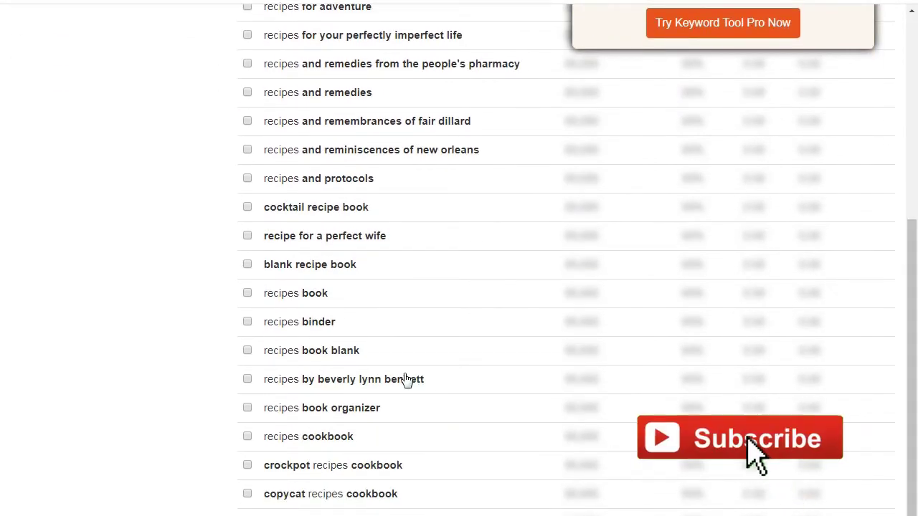
{"action": "left_click_drag", "start_coordinate": [386, 357], "coordinate": [264, 363]}
{"action": "right_click", "coordinate": [284, 355]}
{"action": "left_click", "coordinate": [314, 367]}
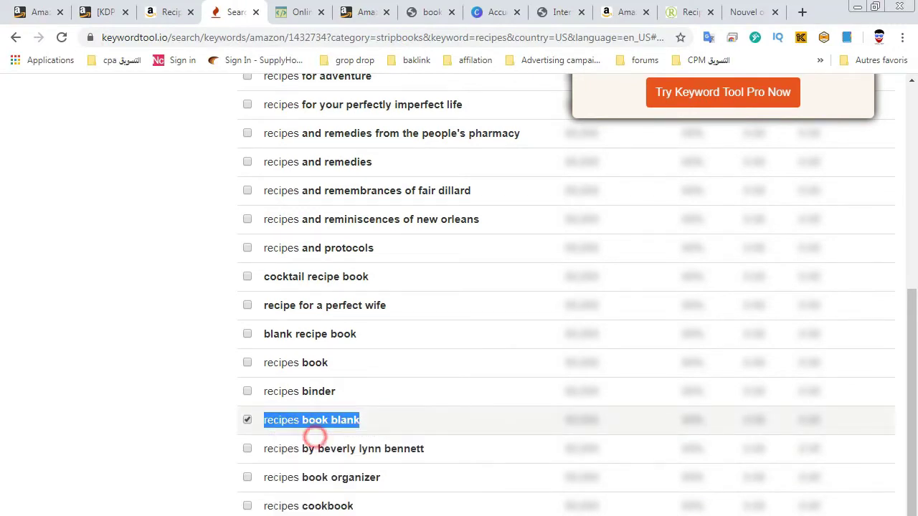
Step: Switch to the KDP form and replace the first keyword with "recipes book blank"
{"action": "left_click", "coordinate": [122, 20]}
{"action": "double_click", "coordinate": [310, 451]}
{"action": "right_click", "coordinate": [309, 451]}
{"action": "left_click", "coordinate": [337, 515]}
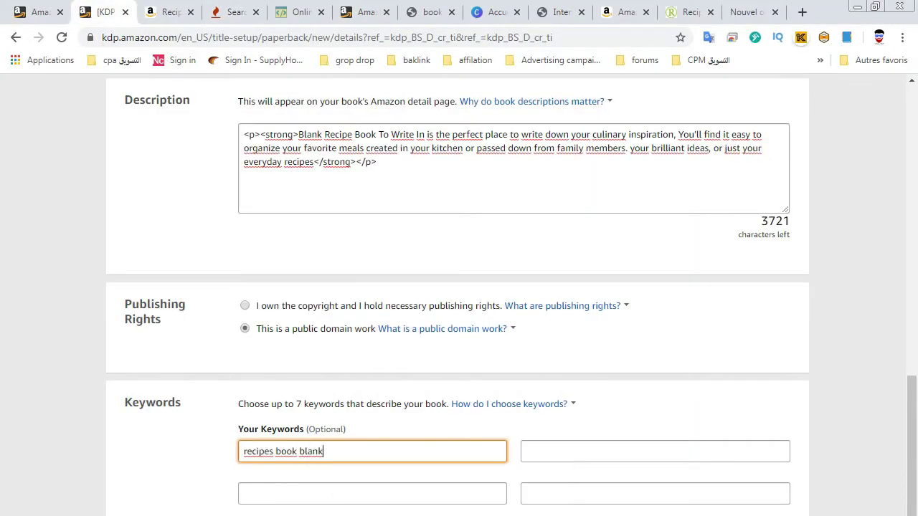
Step: Revisit the Keyword Tool suggestions and paste the copied keyword into another keyword field of the KDP form
{"action": "left_click_drag", "start_coordinate": [912, 445], "coordinate": [917, 475]}
{"action": "left_click", "coordinate": [228, 12]}
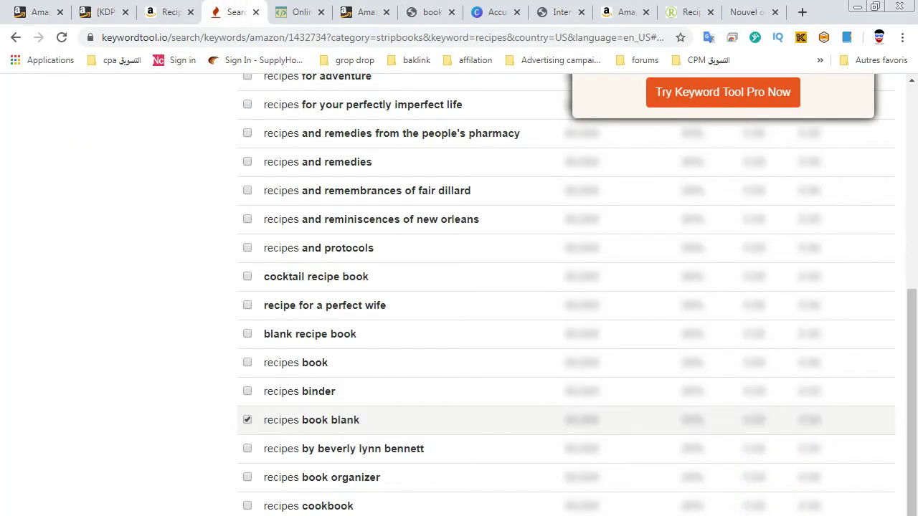
{"action": "left_click", "coordinate": [105, 12]}
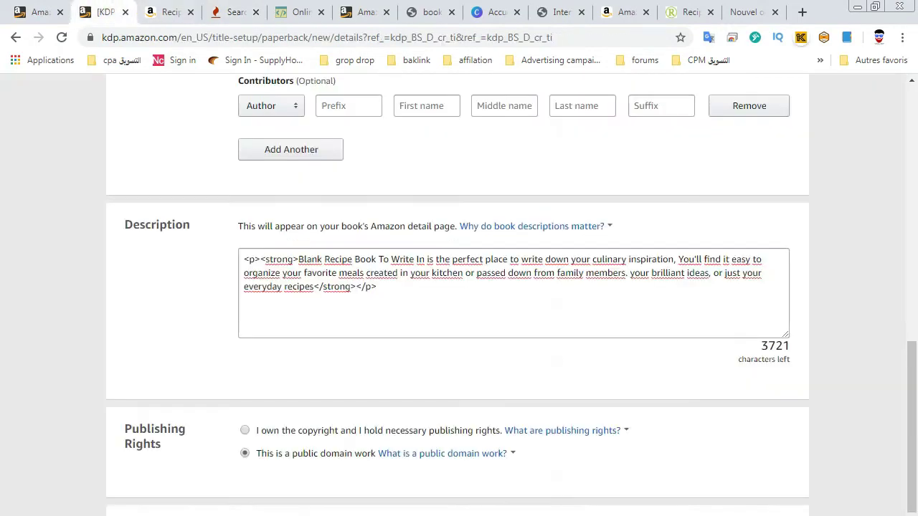
{"action": "right_click", "coordinate": [582, 371]}
{"action": "left_click", "coordinate": [659, 463]}
Step: Switch to the Amazon recipe journal listing and copy the long-tail keyword "special recipes"
{"action": "left_click", "coordinate": [165, 5]}
{"action": "scroll", "coordinate": [564, 338], "scroll_direction": "up", "scroll_amount": 5}
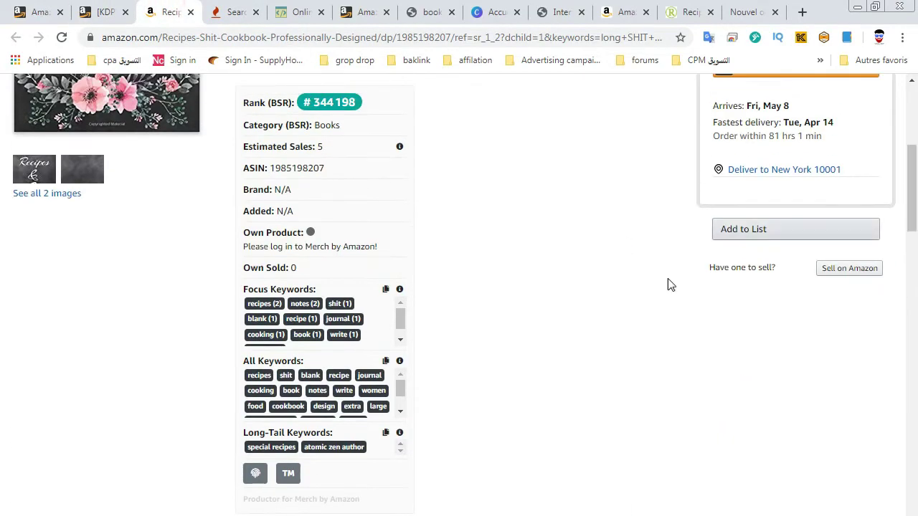
{"action": "scroll", "coordinate": [400, 390], "scroll_direction": "down", "scroll_amount": 1}
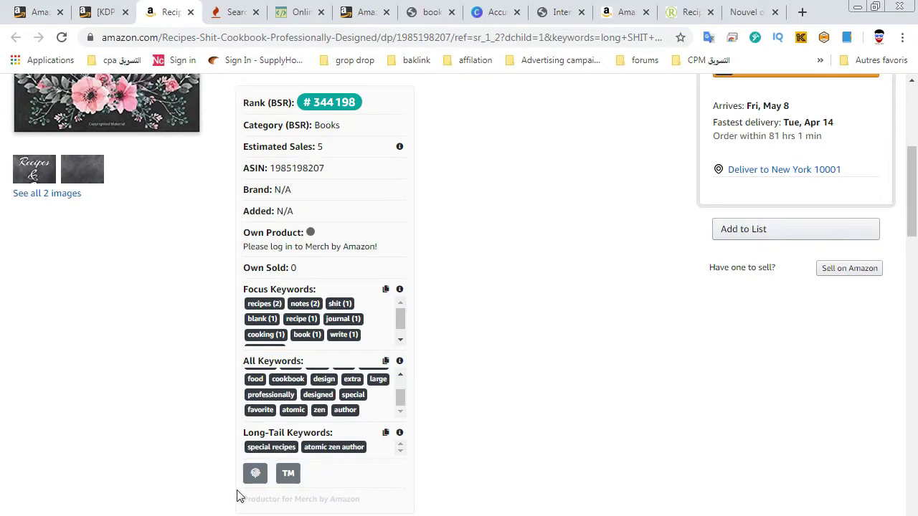
{"action": "left_click_drag", "start_coordinate": [231, 445], "coordinate": [270, 448]}
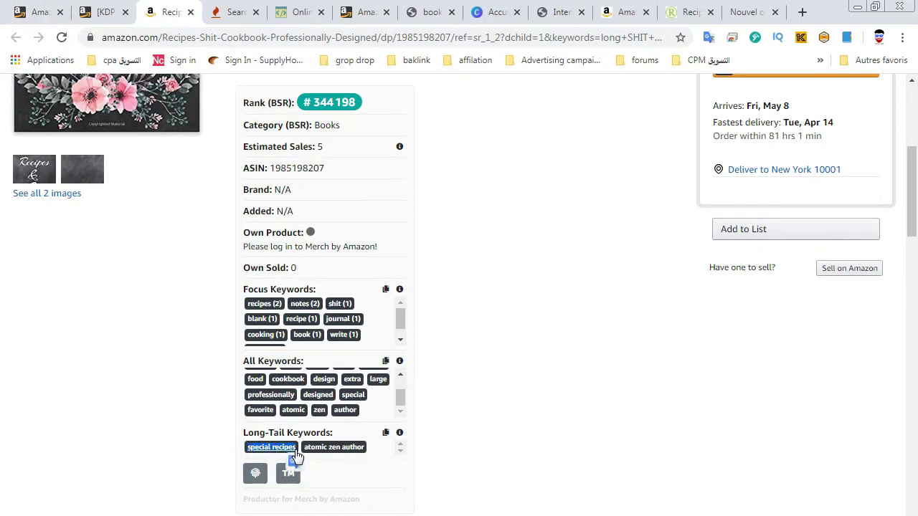
{"action": "right_click", "coordinate": [296, 452]}
{"action": "key", "text": "Escape"}
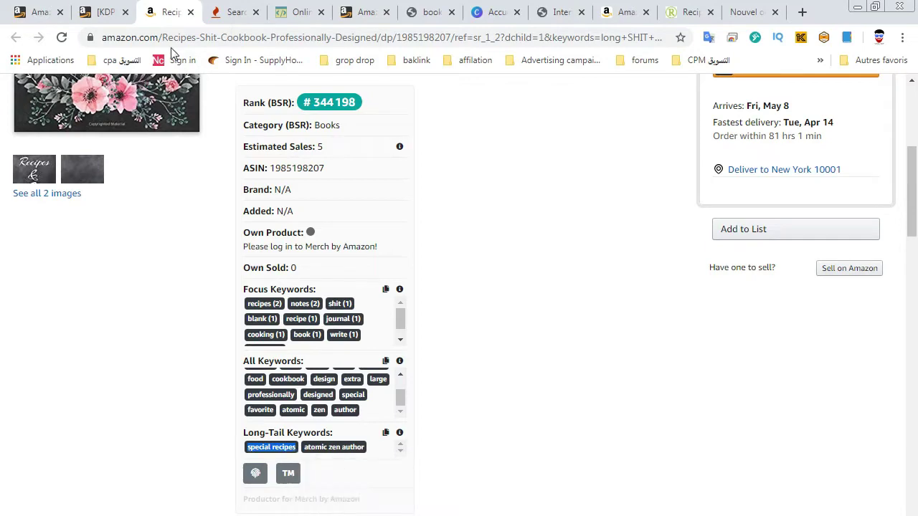
Step: Return to the KDP form and paste "special recipes" into the third keyword field
{"action": "left_click", "coordinate": [101, 11]}
{"action": "right_click", "coordinate": [449, 410]}
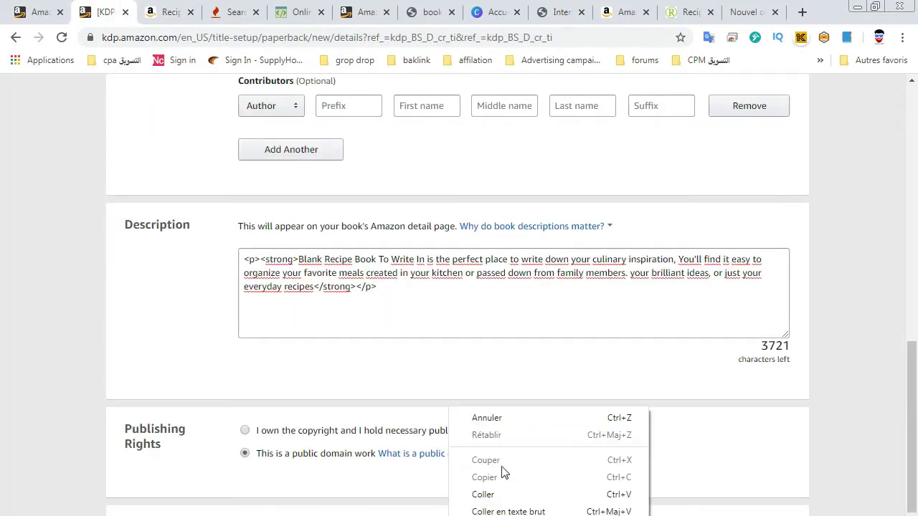
{"action": "left_click", "coordinate": [502, 494]}
{"action": "left_click_drag", "start_coordinate": [914, 356], "coordinate": [917, 407]}
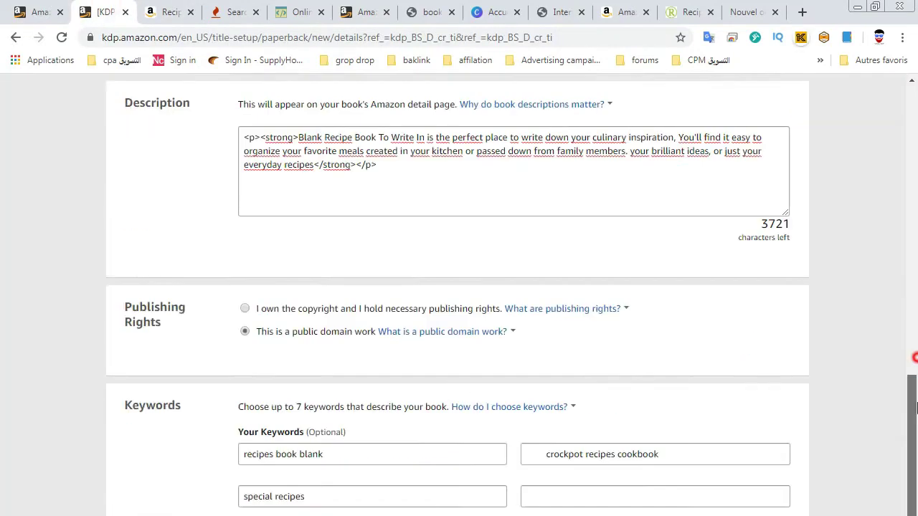
{"action": "scroll", "coordinate": [825, 411], "scroll_direction": "down", "scroll_amount": 3}
Step: Copy "recipes cookbook" from the Keyword Tool results into the fourth keyword field of the KDP form
{"action": "left_click", "coordinate": [228, 12]}
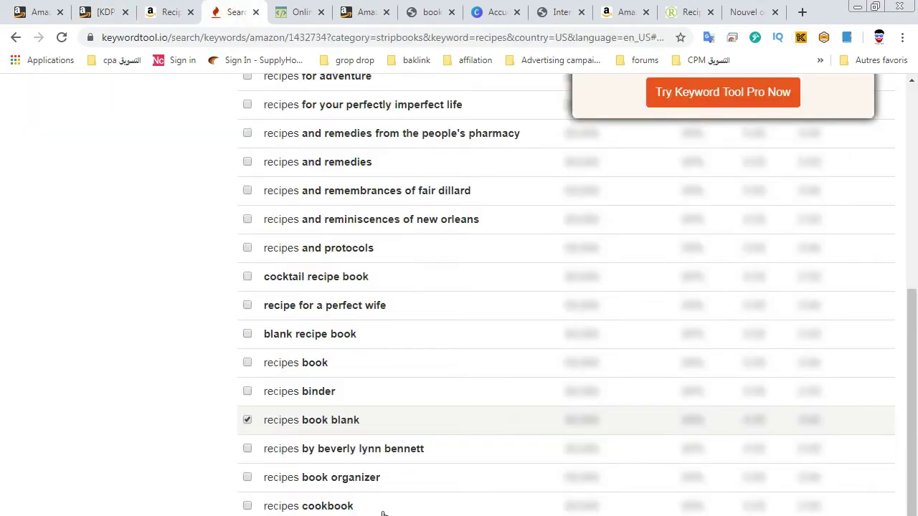
{"action": "left_click_drag", "start_coordinate": [363, 512], "coordinate": [106, 11]}
{"action": "right_click", "coordinate": [577, 311]}
{"action": "left_click", "coordinate": [615, 393]}
Step: Go back to the Keyword Tool suggestions and fill the fifth KDP keyword field with "crock pot recipes cookbook"
{"action": "left_click", "coordinate": [170, 12]}
{"action": "left_click", "coordinate": [228, 12]}
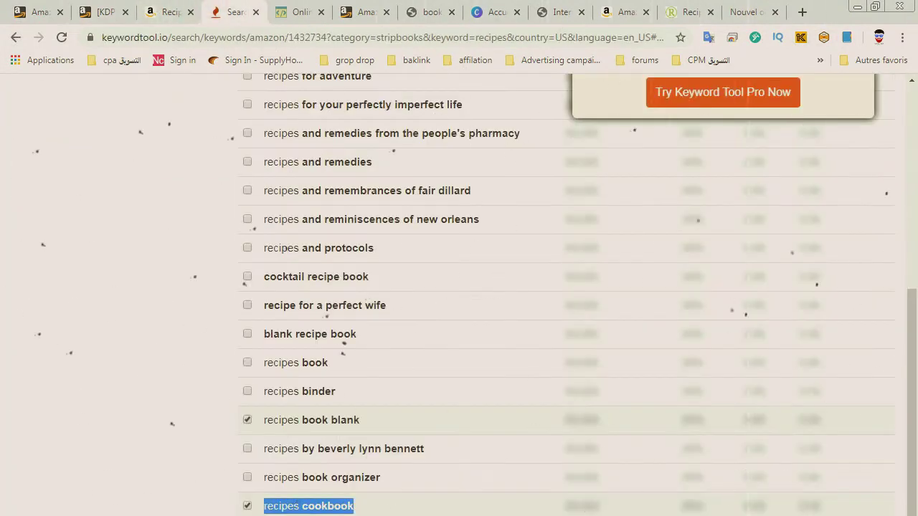
{"action": "right_click", "coordinate": [296, 472]}
{"action": "left_click", "coordinate": [327, 483]}
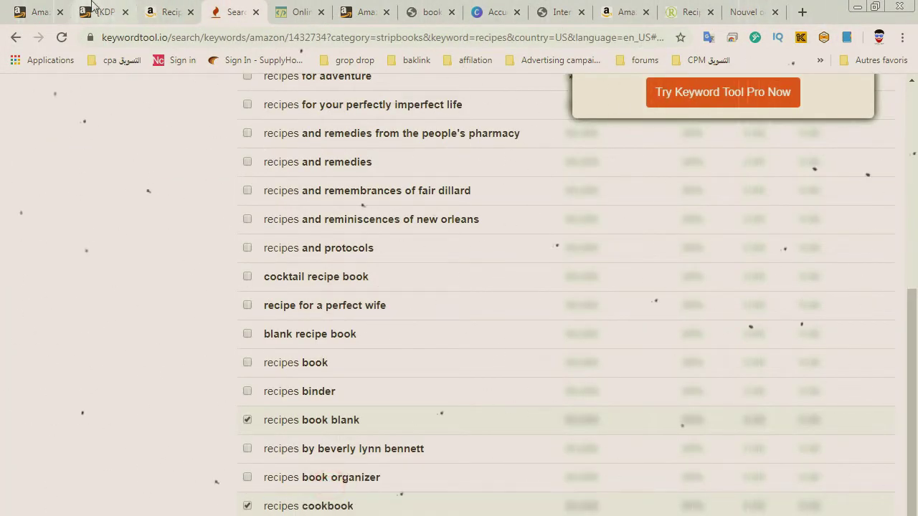
{"action": "left_click", "coordinate": [106, 12]}
{"action": "right_click", "coordinate": [340, 349]}
{"action": "left_click", "coordinate": [399, 433]}
Step: Copy "recipes and protocols" from the Keyword Tool results into the sixth keyword field of the KDP form
{"action": "left_click", "coordinate": [228, 11]}
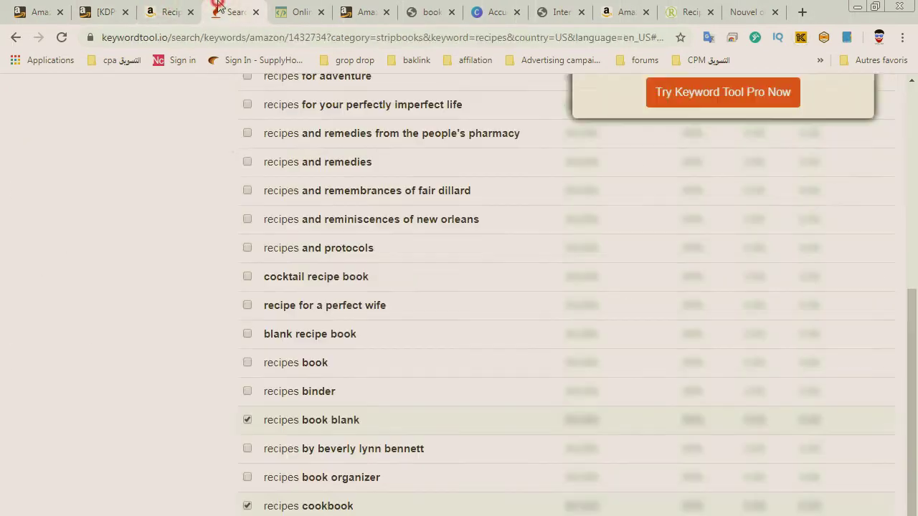
{"action": "left_click_drag", "start_coordinate": [391, 248], "coordinate": [263, 248]}
{"action": "right_click", "coordinate": [311, 250]}
{"action": "left_click", "coordinate": [328, 262]}
{"action": "left_click", "coordinate": [106, 12]}
{"action": "right_click", "coordinate": [595, 348]}
{"action": "left_click", "coordinate": [630, 433]}
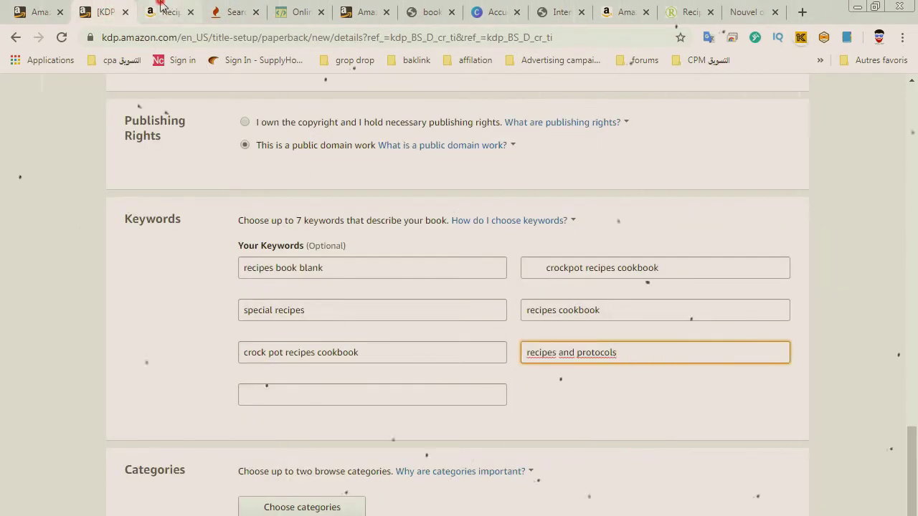
Step: Copy "cocktail recipe book" from the Keyword Tool results into the last keyword field of the KDP form
{"action": "left_click", "coordinate": [170, 12]}
{"action": "left_click", "coordinate": [235, 12]}
{"action": "left_click_drag", "start_coordinate": [406, 280], "coordinate": [263, 278]}
{"action": "left_click", "coordinate": [106, 11]}
{"action": "right_click", "coordinate": [362, 402]}
{"action": "left_click", "coordinate": [409, 485]}
Step: Open the category chooser and select Nonfiction > Cooking > General as the first browse category
{"action": "scroll", "coordinate": [387, 402], "scroll_direction": "down", "scroll_amount": 3}
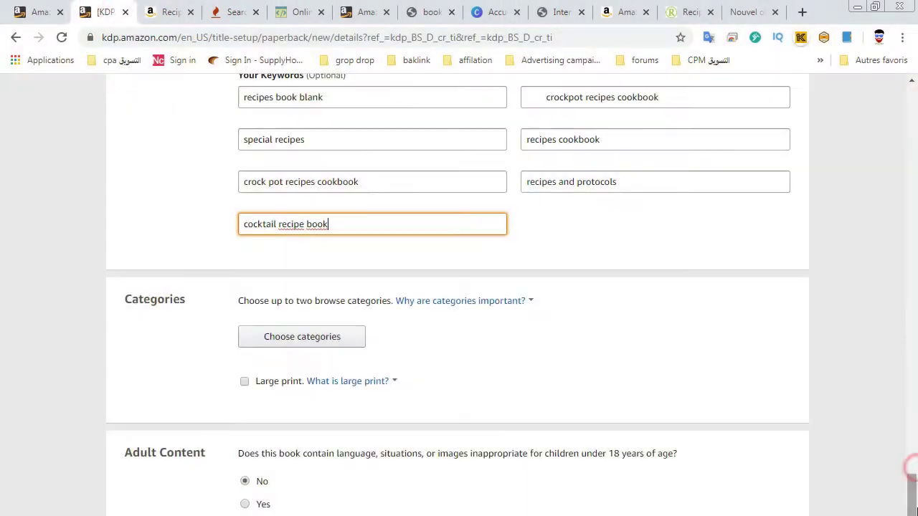
{"action": "left_click", "coordinate": [344, 336]}
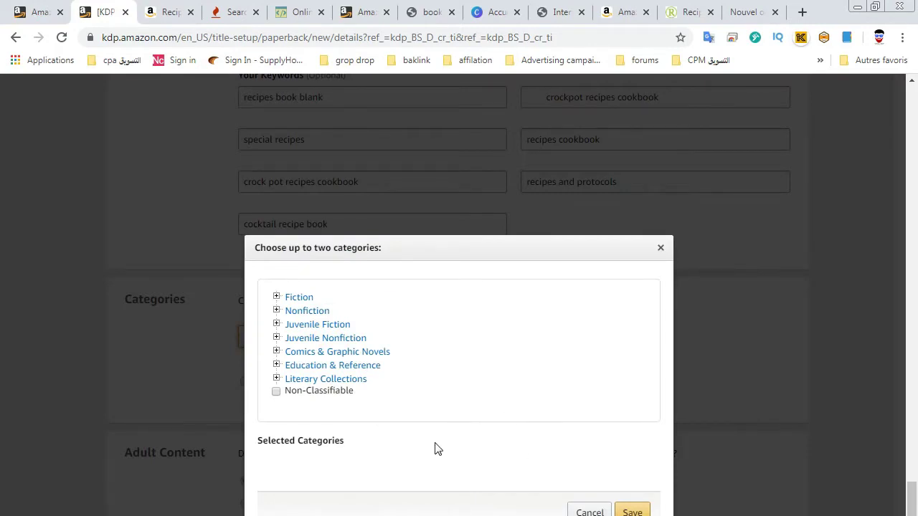
{"action": "left_click", "coordinate": [276, 311]}
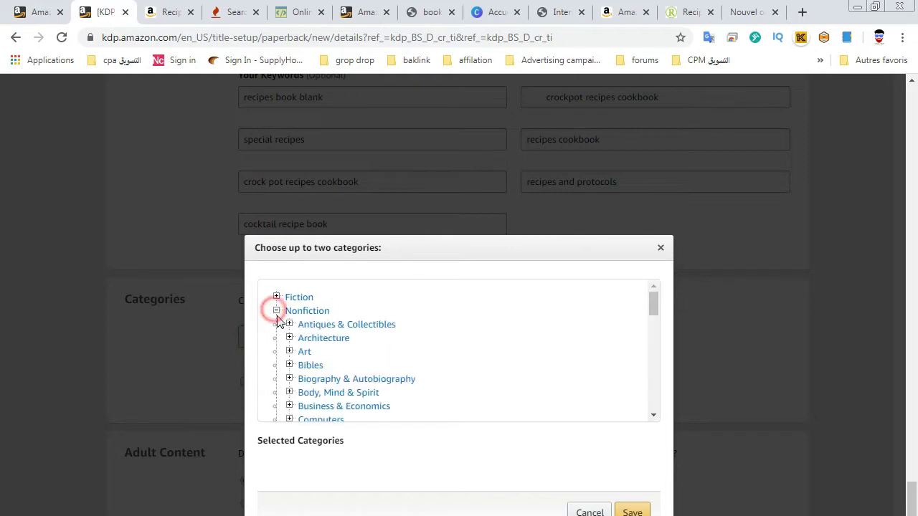
{"action": "left_click_drag", "start_coordinate": [647, 302], "coordinate": [651, 313]}
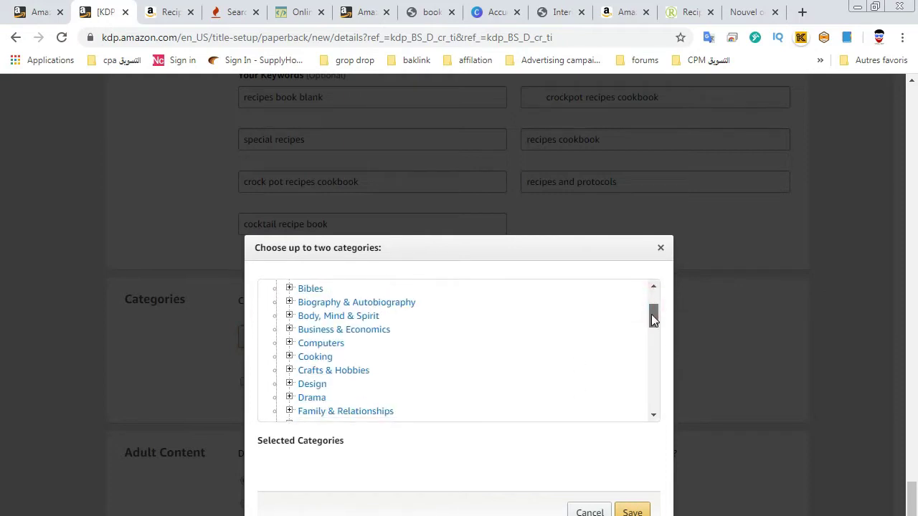
{"action": "left_click", "coordinate": [290, 357]}
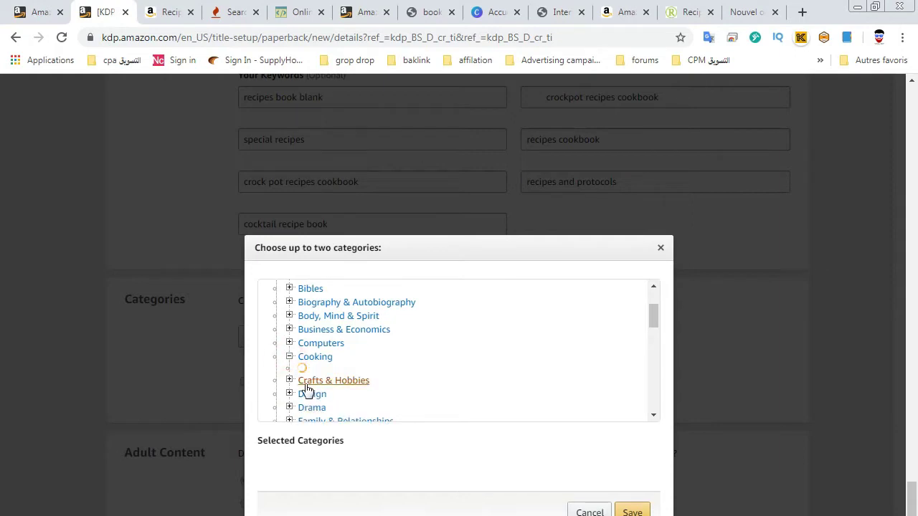
{"action": "left_click", "coordinate": [302, 369]}
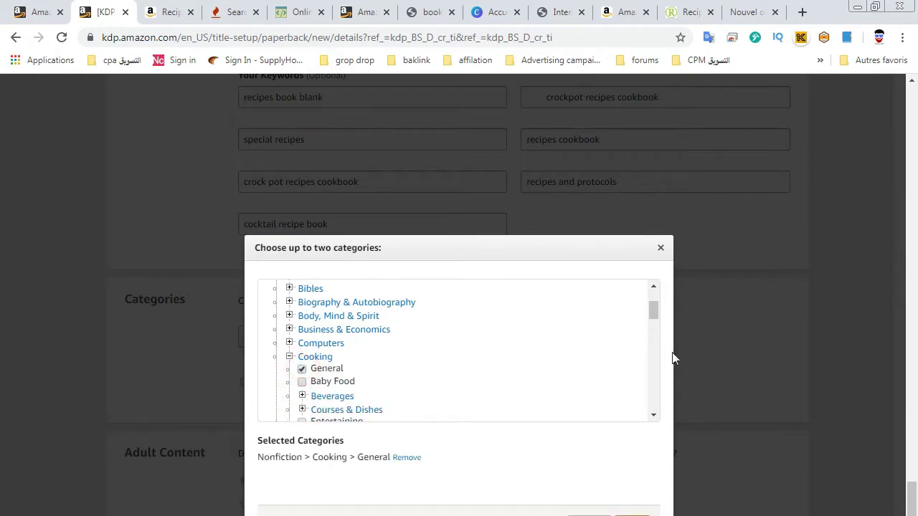
Step: Add Nonfiction > Cooking > Baby Food as the second browse category and save the category selection
{"action": "scroll", "coordinate": [656, 317], "scroll_direction": "down", "scroll_amount": 1}
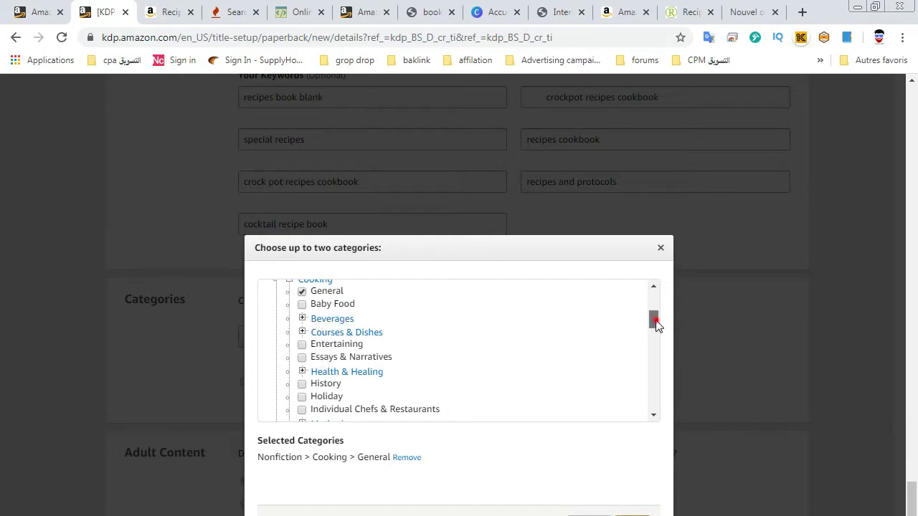
{"action": "scroll", "coordinate": [653, 329], "scroll_direction": "down", "scroll_amount": 1}
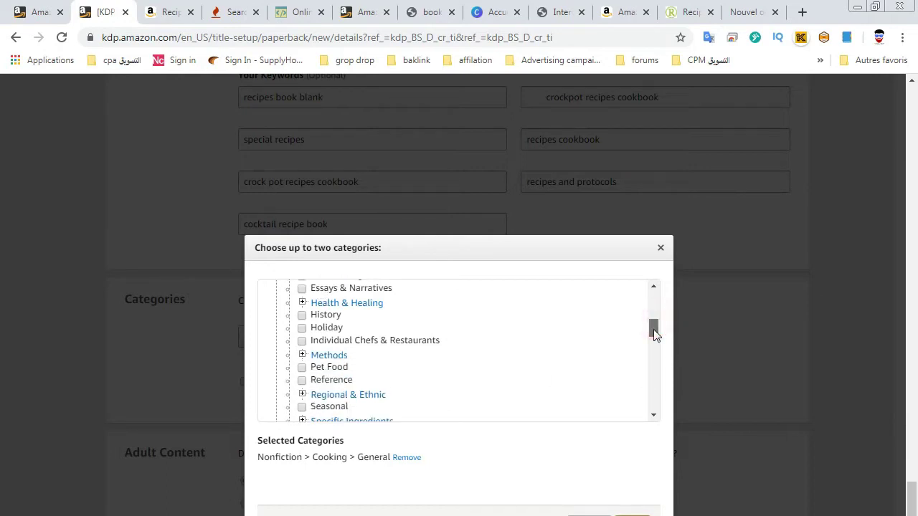
{"action": "scroll", "coordinate": [653, 329], "scroll_direction": "down", "scroll_amount": 3}
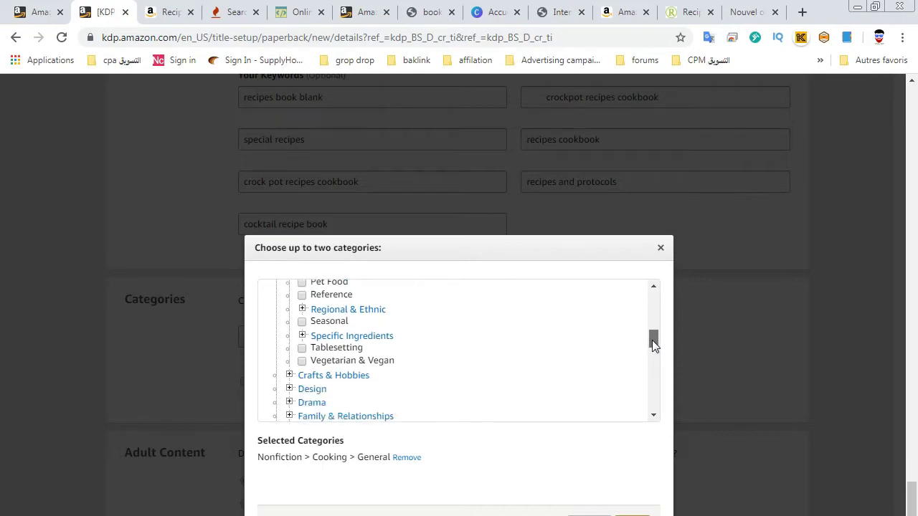
{"action": "left_click_drag", "start_coordinate": [652, 342], "coordinate": [651, 321]}
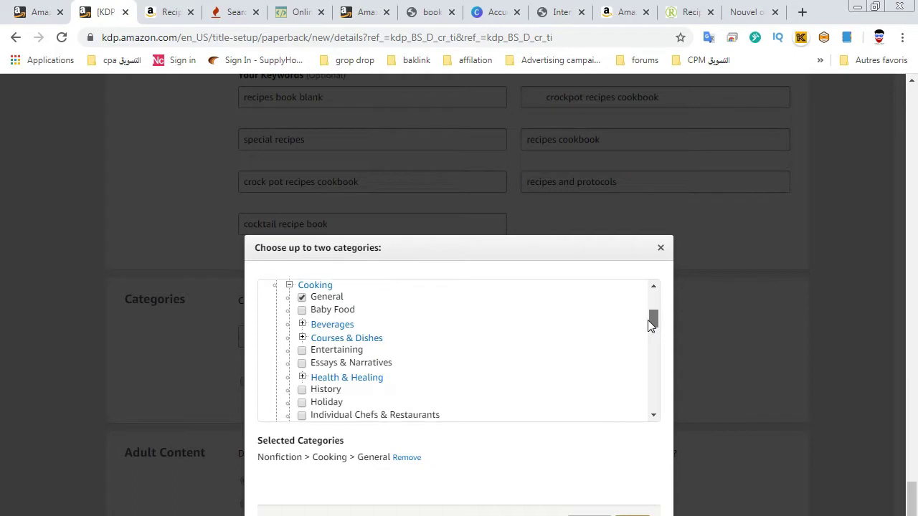
{"action": "left_click", "coordinate": [303, 312]}
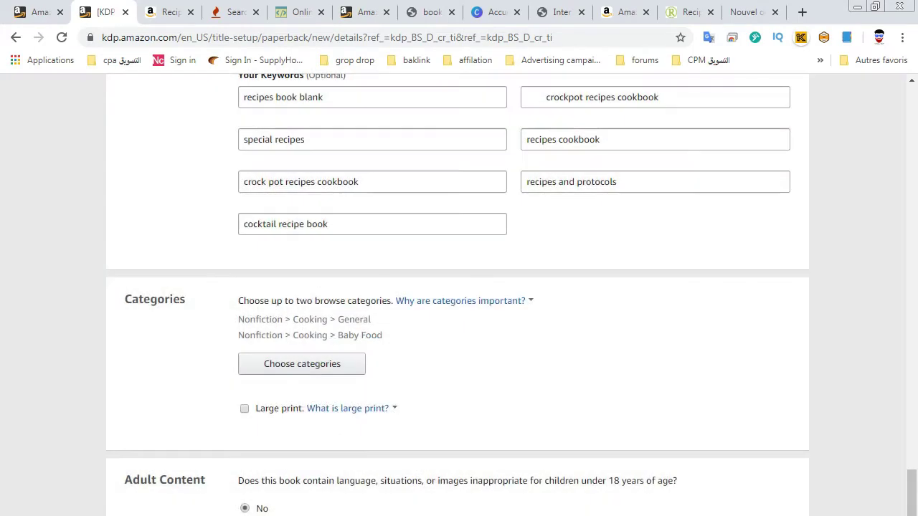
Step: Review the remaining paperback details, save them and continue to the Paperback Content page
{"action": "left_click_drag", "start_coordinate": [133, 369], "coordinate": [616, 385]}
{"action": "left_click", "coordinate": [652, 415]}
{"action": "left_click_drag", "start_coordinate": [128, 371], "coordinate": [422, 373]}
{"action": "left_click", "coordinate": [459, 428]}
{"action": "left_click_drag", "start_coordinate": [911, 405], "coordinate": [910, 466]}
{"action": "left_click", "coordinate": [749, 349]}
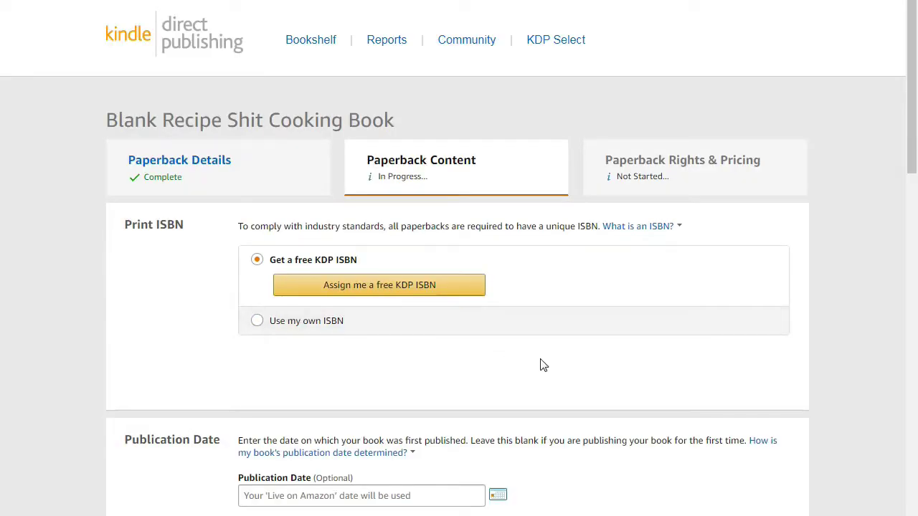
Step: Assign a free KDP ISBN to the paperback
{"action": "left_click", "coordinate": [348, 294]}
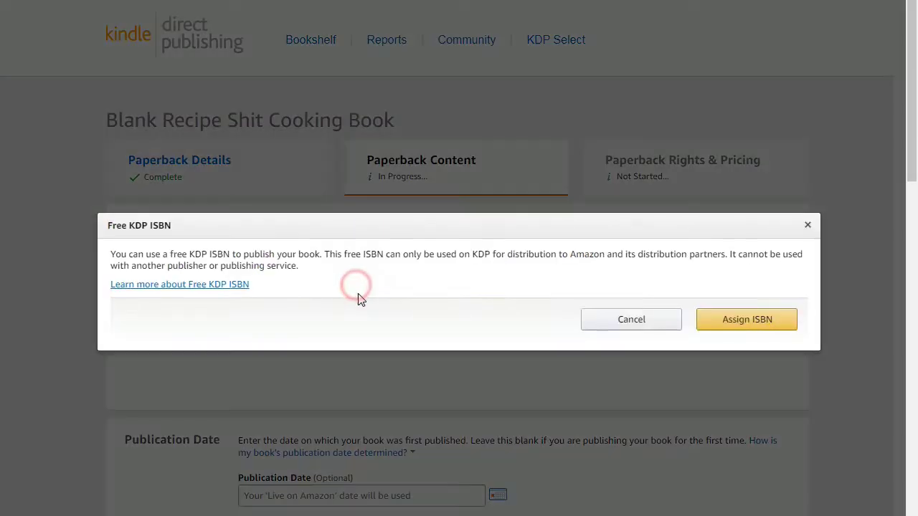
{"action": "left_click", "coordinate": [723, 324]}
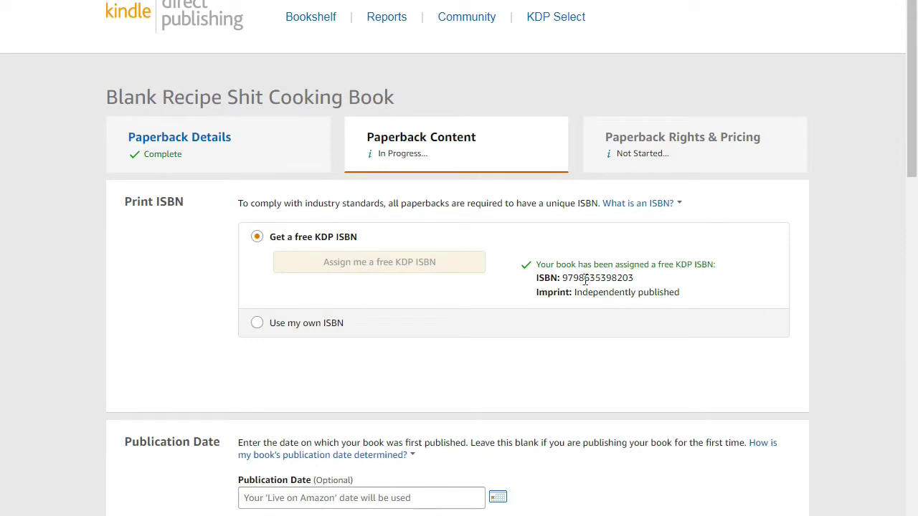
{"action": "double_click", "coordinate": [581, 279]}
Step: Try the option to use an own ISBN, return to the free KDP ISBN and highlight the assigned number
{"action": "left_click", "coordinate": [605, 334]}
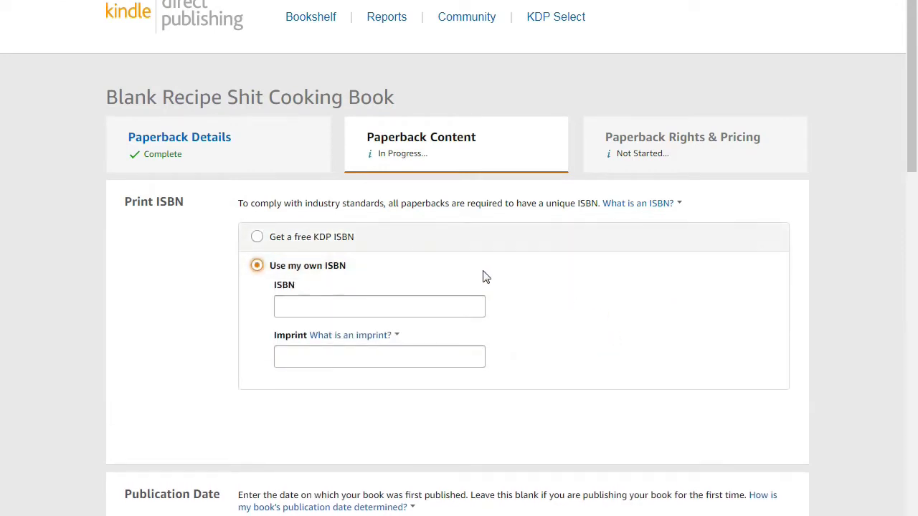
{"action": "left_click", "coordinate": [441, 238]}
{"action": "left_click_drag", "start_coordinate": [663, 279], "coordinate": [637, 371]}
{"action": "left_click", "coordinate": [649, 379]}
{"action": "left_click_drag", "start_coordinate": [565, 284], "coordinate": [638, 287]}
{"action": "left_click", "coordinate": [659, 375]}
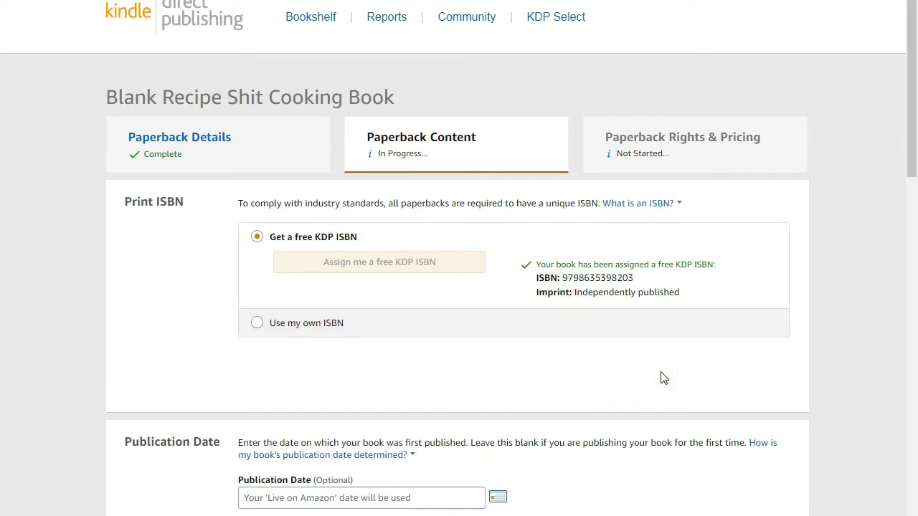
Step: Set the interior and paper type in Print Options to black & white interior with white paper
{"action": "left_click_drag", "start_coordinate": [911, 22], "coordinate": [867, 103]}
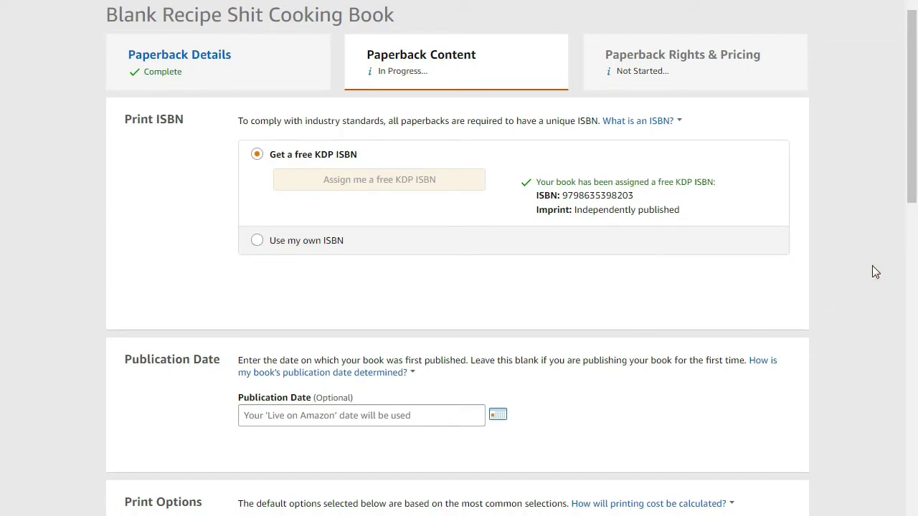
{"action": "scroll", "coordinate": [912, 311], "scroll_direction": "down", "scroll_amount": 2}
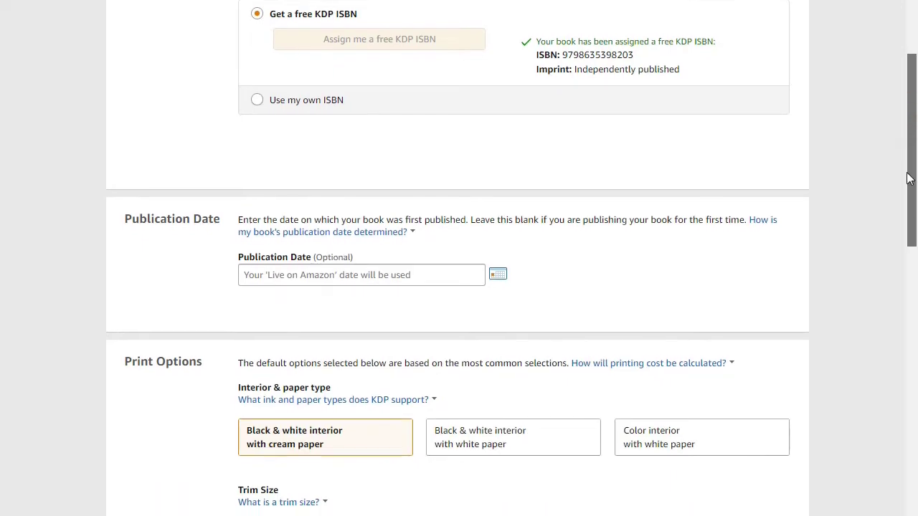
{"action": "scroll", "coordinate": [909, 178], "scroll_direction": "down", "scroll_amount": 4}
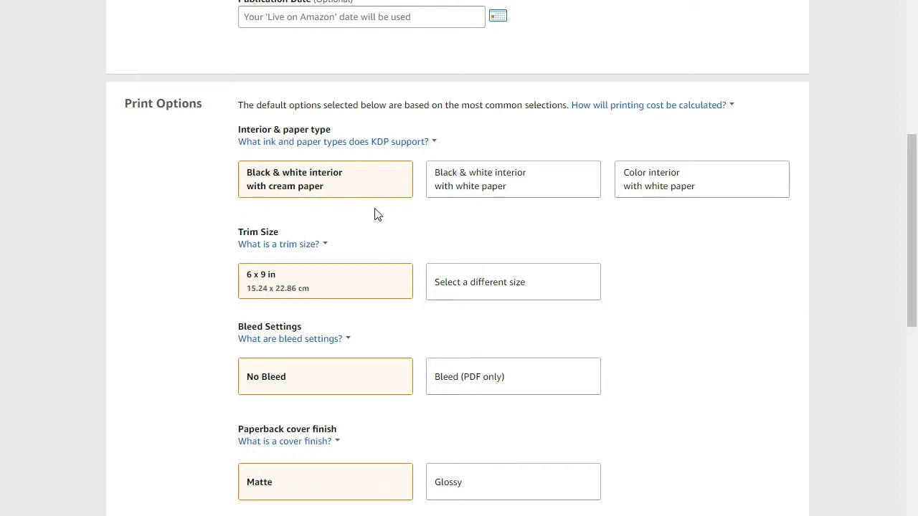
{"action": "left_click", "coordinate": [446, 189]}
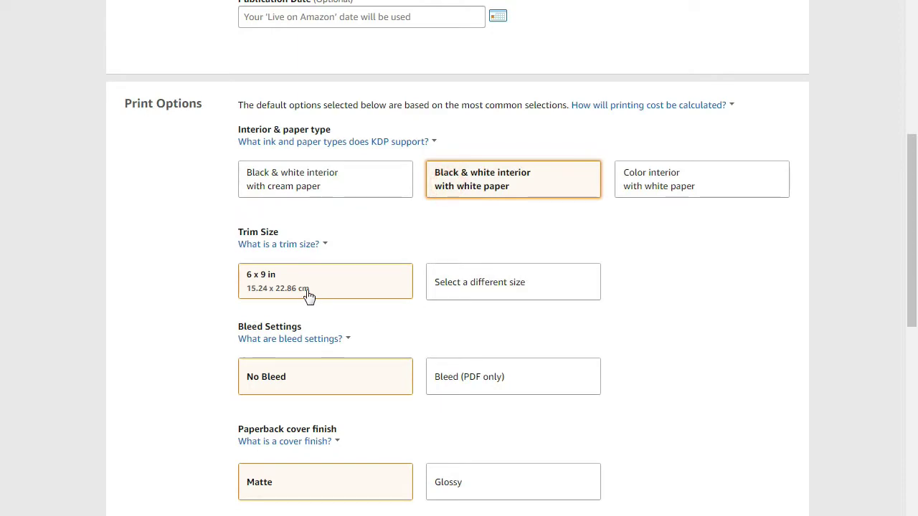
Step: View the available trim sizes and check the product dimensions in the Amazon listing's product details
{"action": "left_click", "coordinate": [493, 294]}
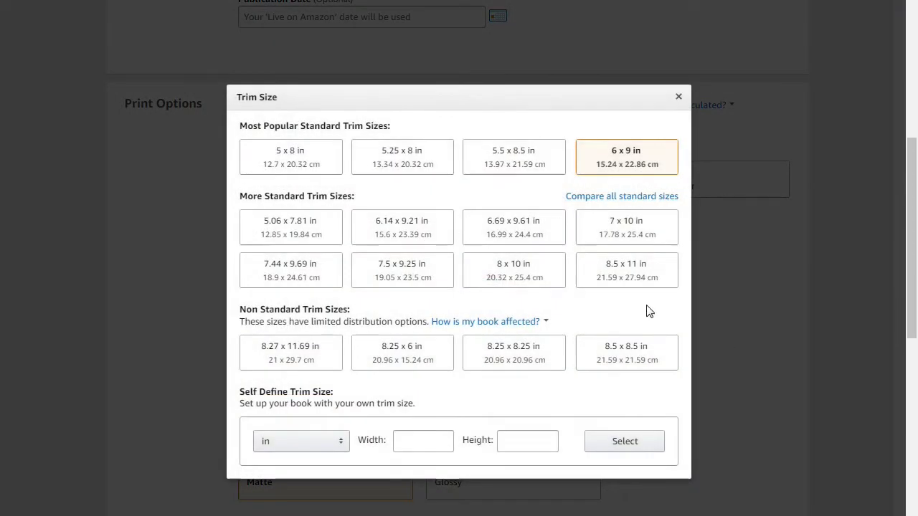
{"action": "left_click", "coordinate": [678, 96]}
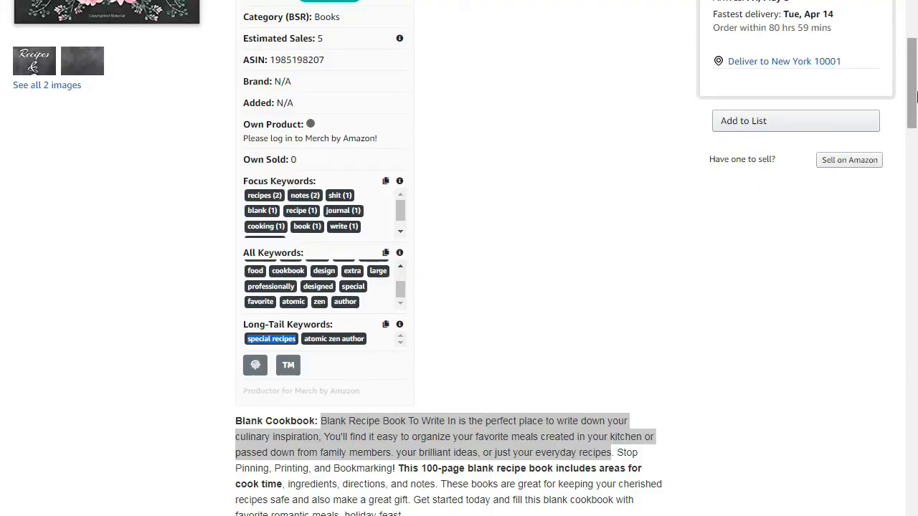
{"action": "scroll", "coordinate": [916, 97], "scroll_direction": "down", "scroll_amount": 15}
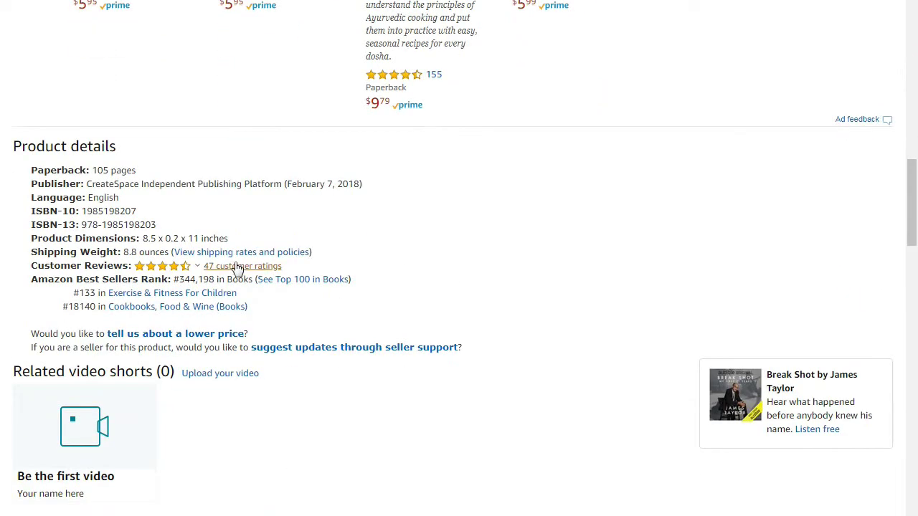
{"action": "double_click", "coordinate": [149, 238]}
{"action": "double_click", "coordinate": [193, 238]}
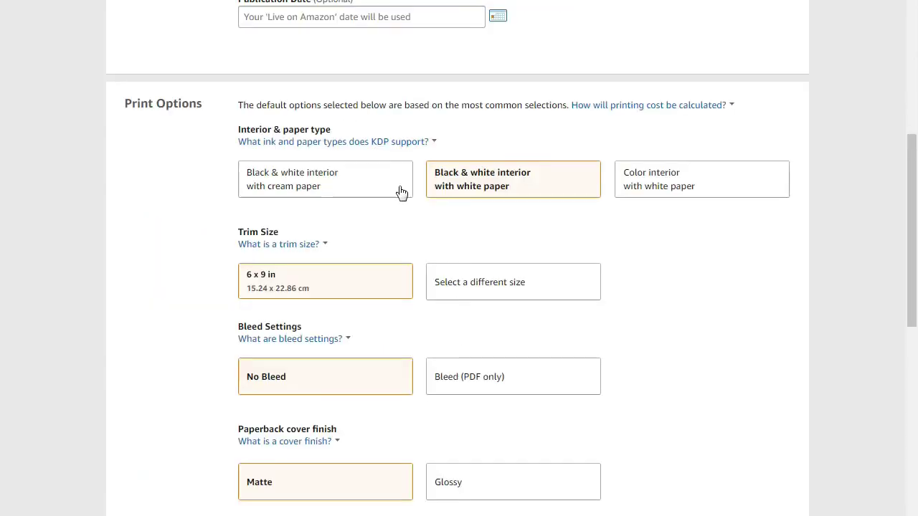
Step: Set the paperback's trim size to 8.5 x 11 in
{"action": "left_click", "coordinate": [519, 291]}
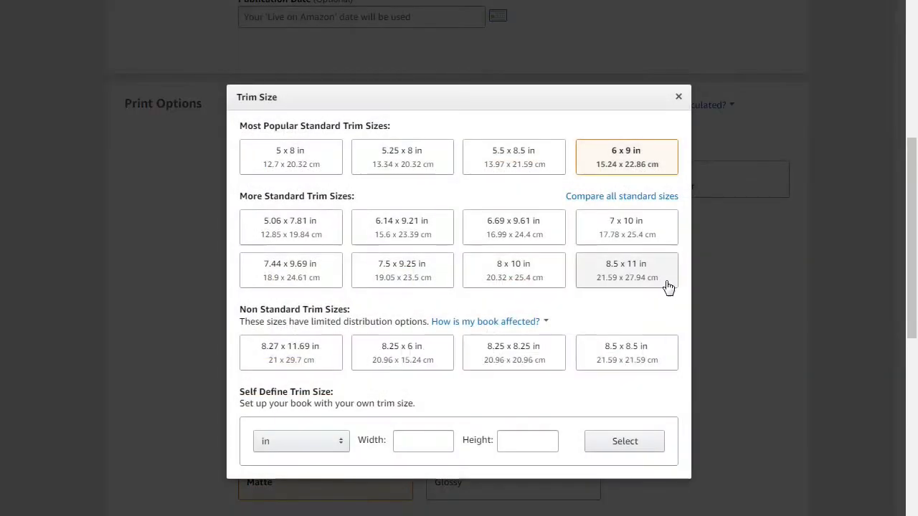
{"action": "left_click", "coordinate": [663, 276]}
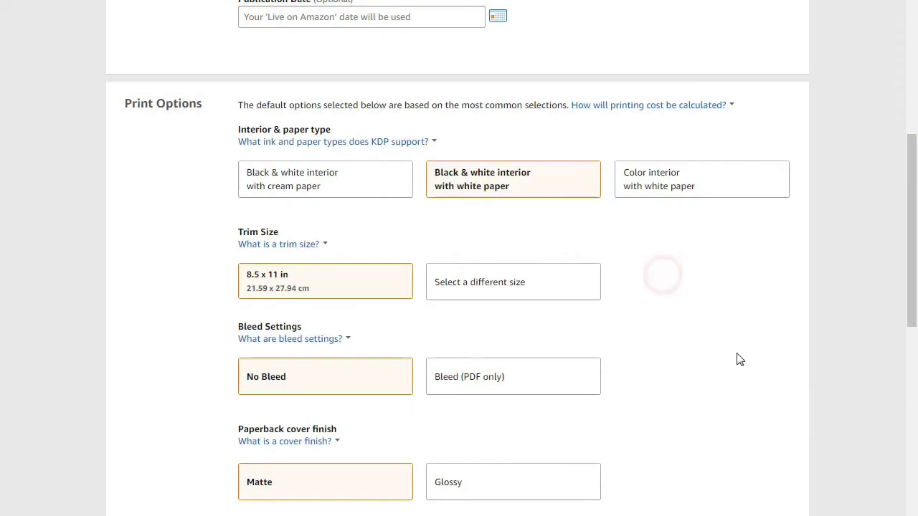
{"action": "mouse_move", "coordinate": [912, 316]}
{"action": "left_mouse_down"}
{"action": "mouse_move", "coordinate": [912, 374]}
{"action": "mouse_move", "coordinate": [913, 326]}
{"action": "mouse_move", "coordinate": [913, 358]}
{"action": "left_mouse_up"}
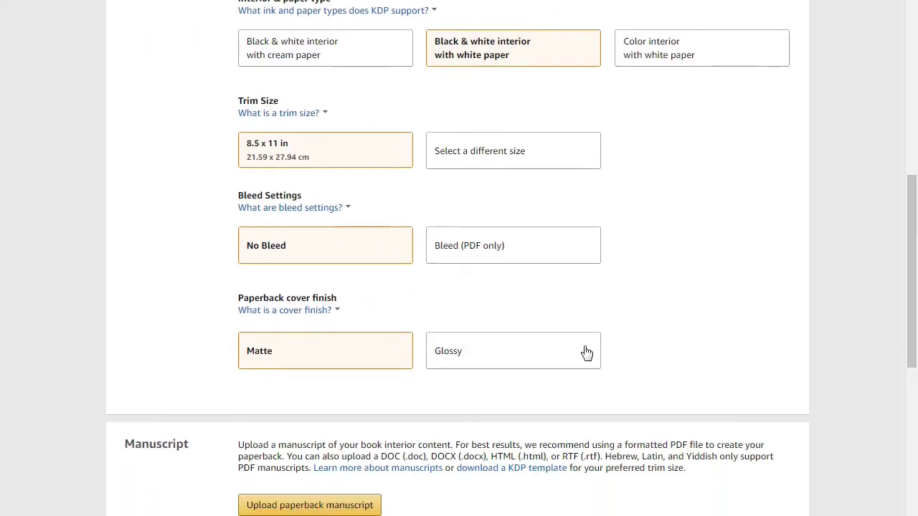
{"action": "left_click", "coordinate": [529, 165]}
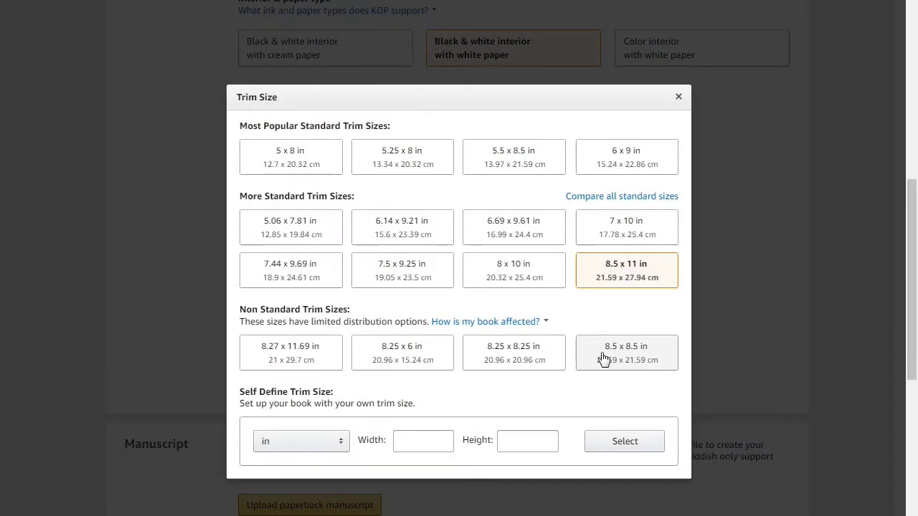
{"action": "left_click", "coordinate": [639, 281]}
{"action": "left_click", "coordinate": [706, 324]}
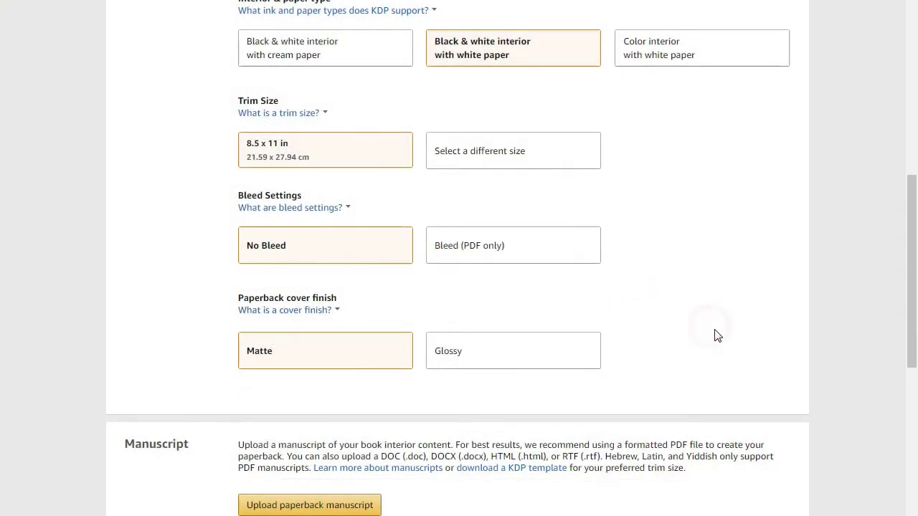
Step: Review the bleed settings, cover finish, Manuscript and Book Cover sections of the paperback content page
{"action": "left_click_drag", "start_coordinate": [911, 313], "coordinate": [909, 352]}
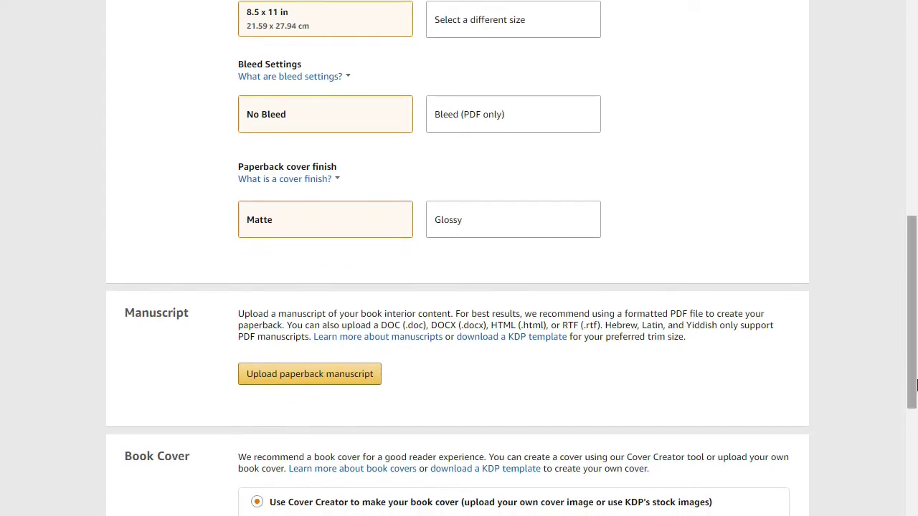
{"action": "scroll", "coordinate": [376, 396], "scroll_direction": "down", "scroll_amount": 2}
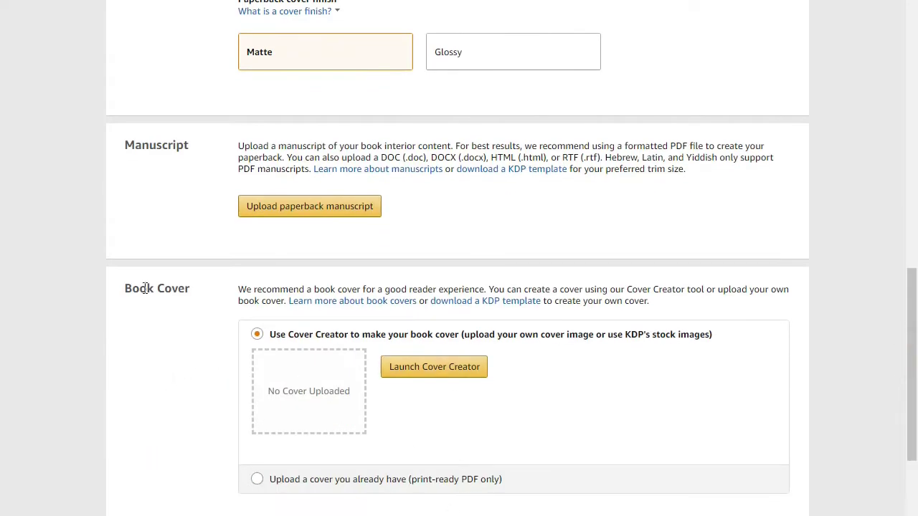
{"action": "left_click_drag", "start_coordinate": [909, 435], "coordinate": [909, 409]}
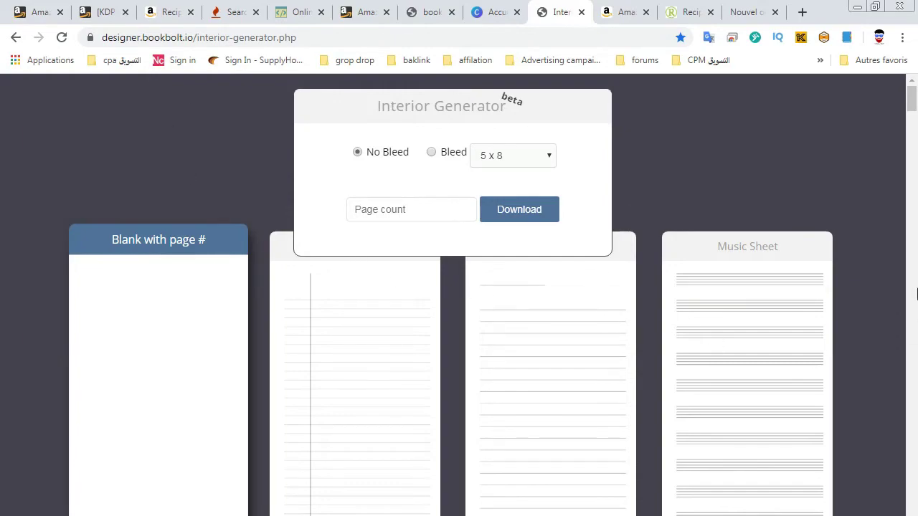
Step: Browse the page templates in Book Bolt's Interior Generator and select the lined journal template with a short header line
{"action": "left_click_drag", "start_coordinate": [911, 101], "coordinate": [885, 54]}
{"action": "left_click", "coordinate": [190, 405]}
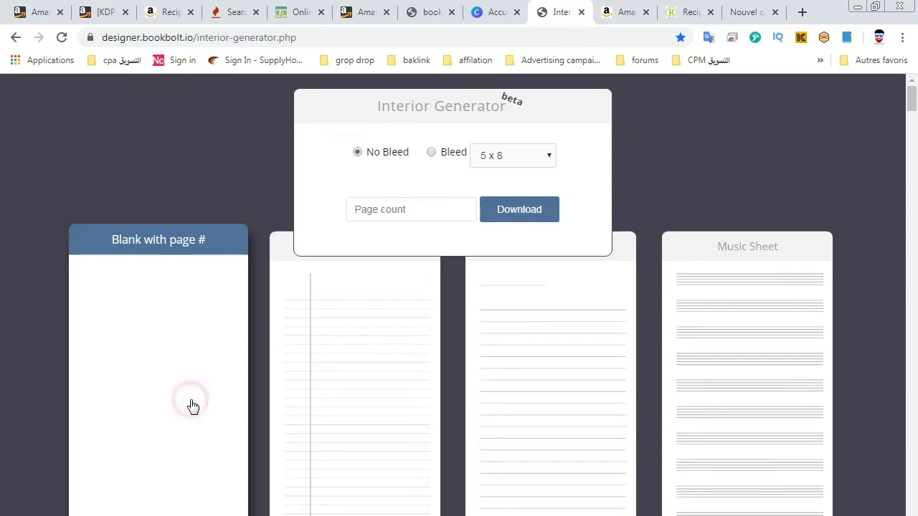
{"action": "left_click", "coordinate": [371, 398]}
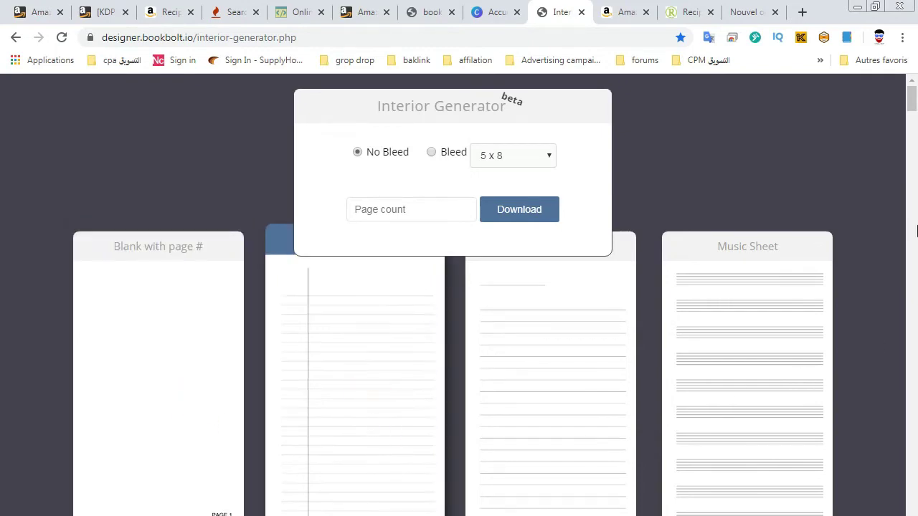
{"action": "left_click", "coordinate": [912, 124]}
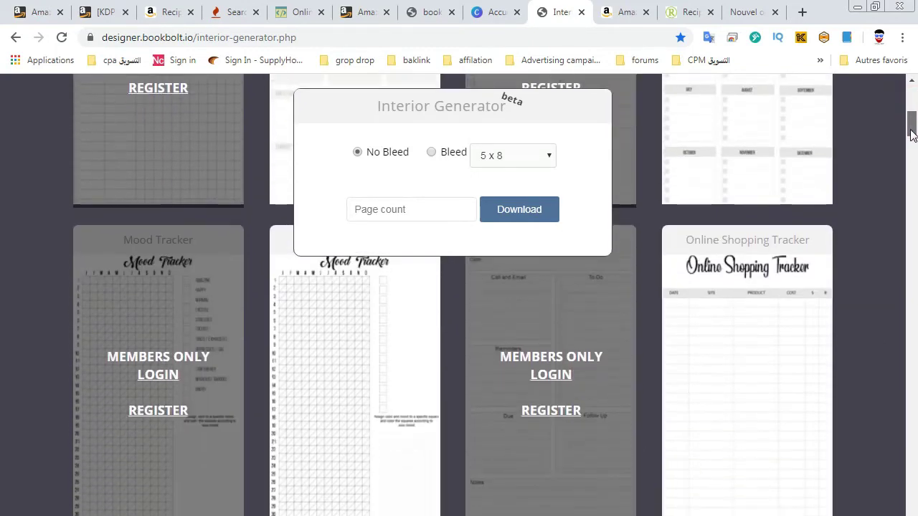
{"action": "left_click_drag", "start_coordinate": [911, 137], "coordinate": [855, 80]}
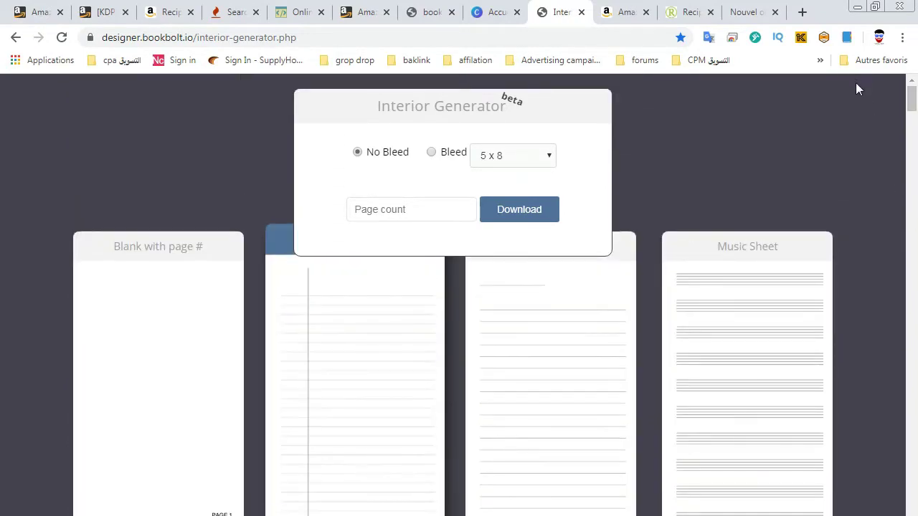
{"action": "left_click", "coordinate": [548, 402]}
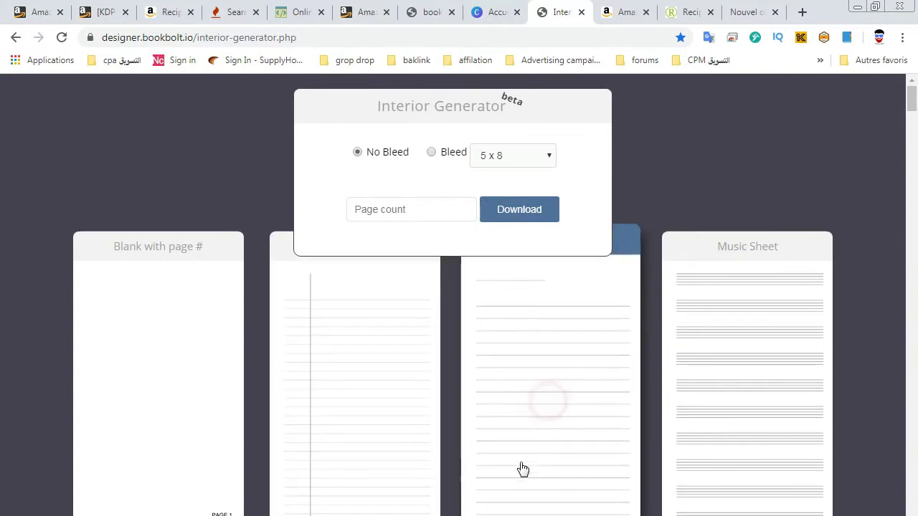
Step: Move the Interior Generator tab next to the Amazon listing tab and check the trim size on the KDP content page
{"action": "left_click", "coordinate": [537, 157]}
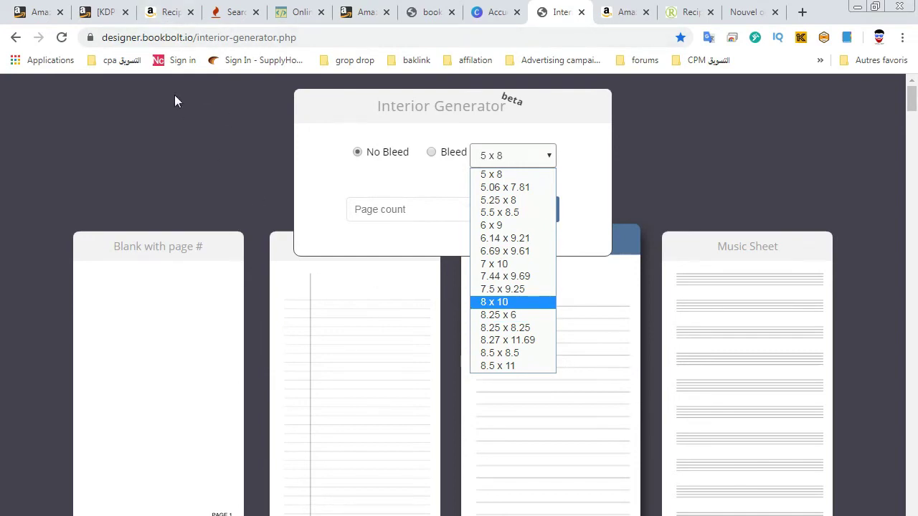
{"action": "left_click", "coordinate": [106, 12]}
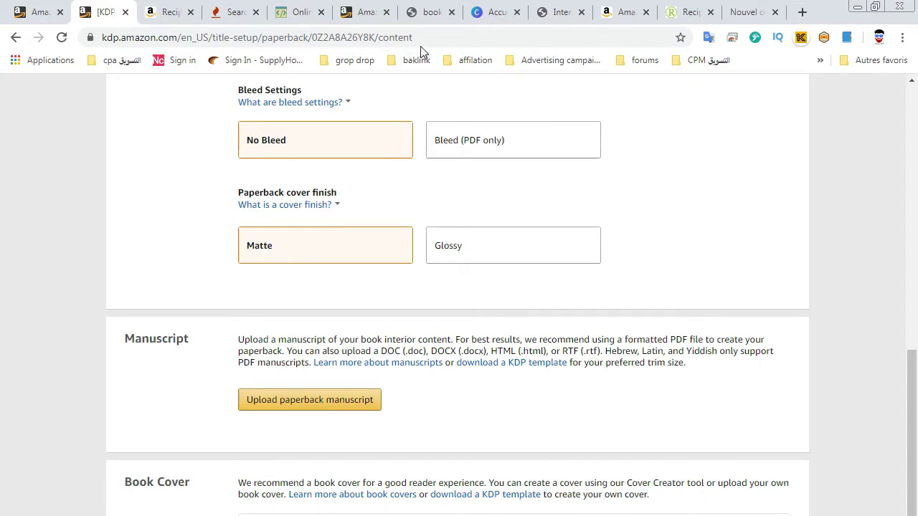
{"action": "left_click", "coordinate": [428, 12]}
{"action": "left_click", "coordinate": [363, 11]}
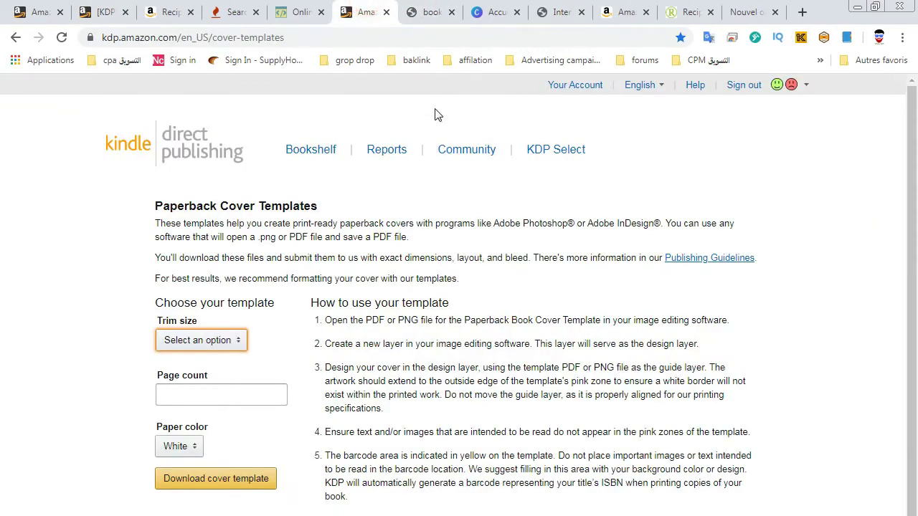
{"action": "left_click_drag", "start_coordinate": [562, 11], "coordinate": [237, 11]}
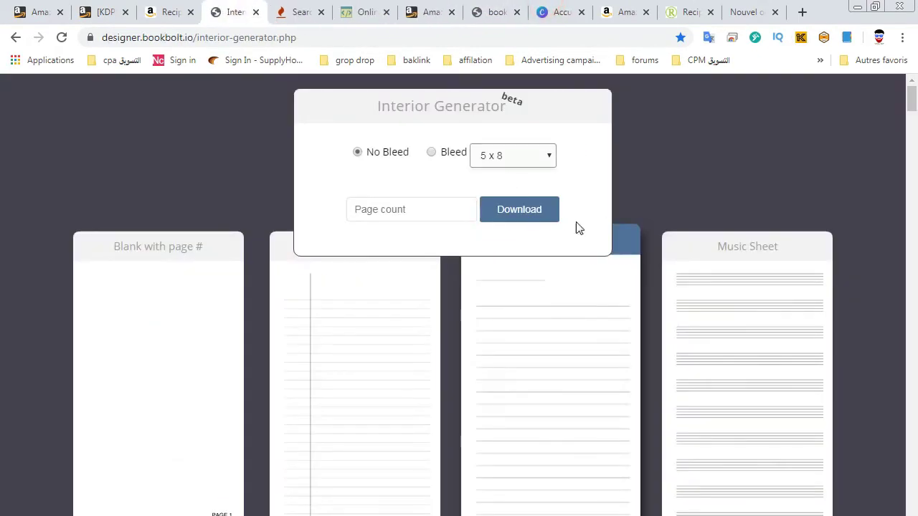
{"action": "left_click", "coordinate": [104, 13]}
{"action": "scroll", "coordinate": [908, 373], "scroll_direction": "up", "scroll_amount": 3}
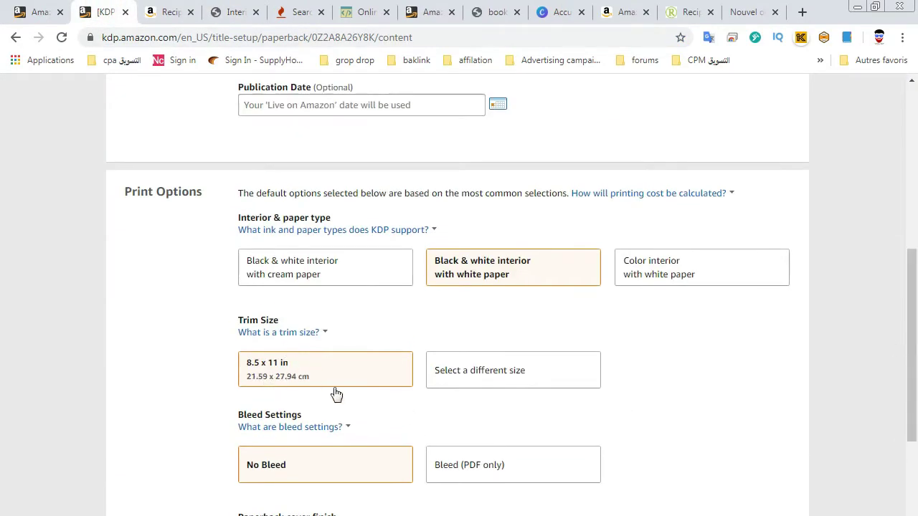
Step: Generate the lined journal interior at 8.5 x 11 with 120 pages and no bleed, and save its PDF to disk
{"action": "left_click", "coordinate": [230, 10]}
{"action": "left_click", "coordinate": [537, 158]}
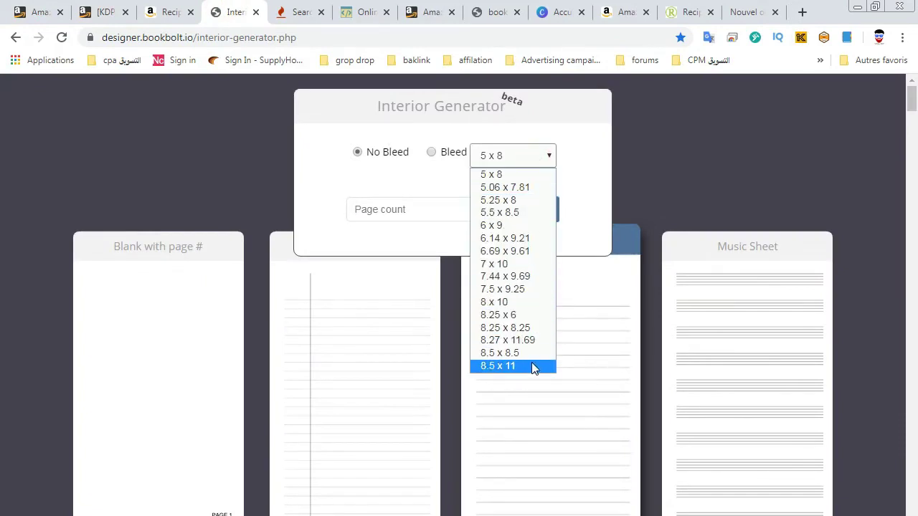
{"action": "left_click", "coordinate": [490, 367]}
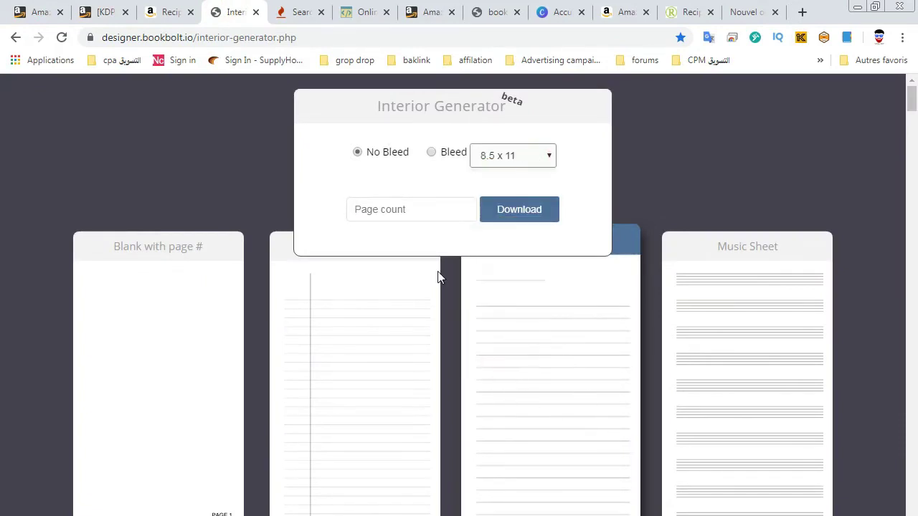
{"action": "left_click", "coordinate": [426, 211]}
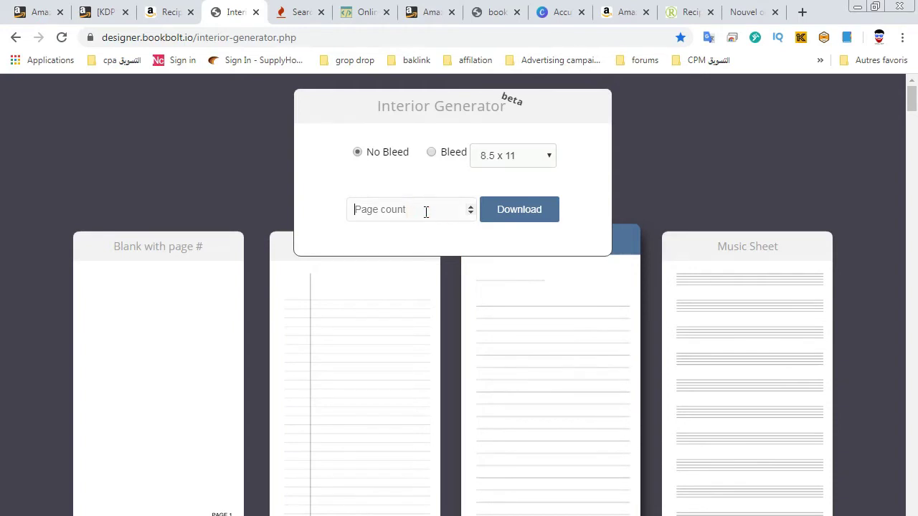
{"action": "type", "text": "120"}
{"action": "left_click", "coordinate": [412, 211]}
{"action": "left_click", "coordinate": [526, 218]}
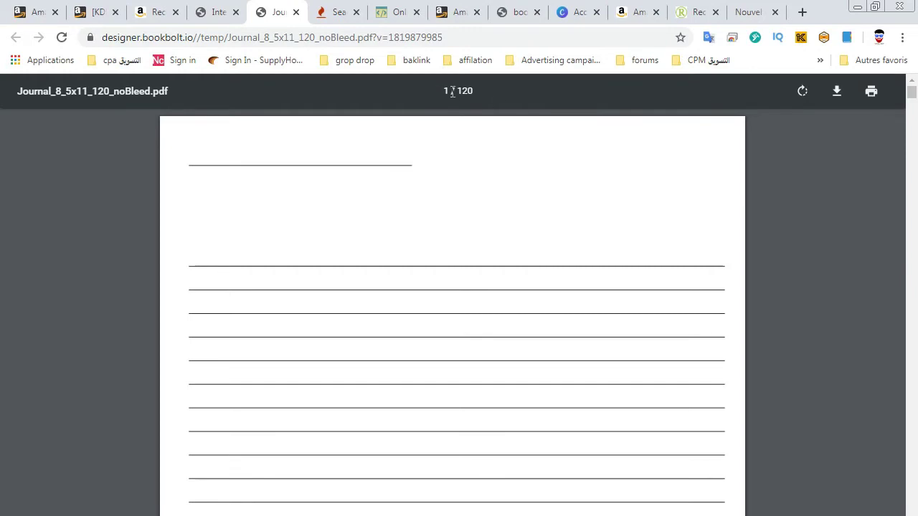
{"action": "left_click", "coordinate": [837, 92]}
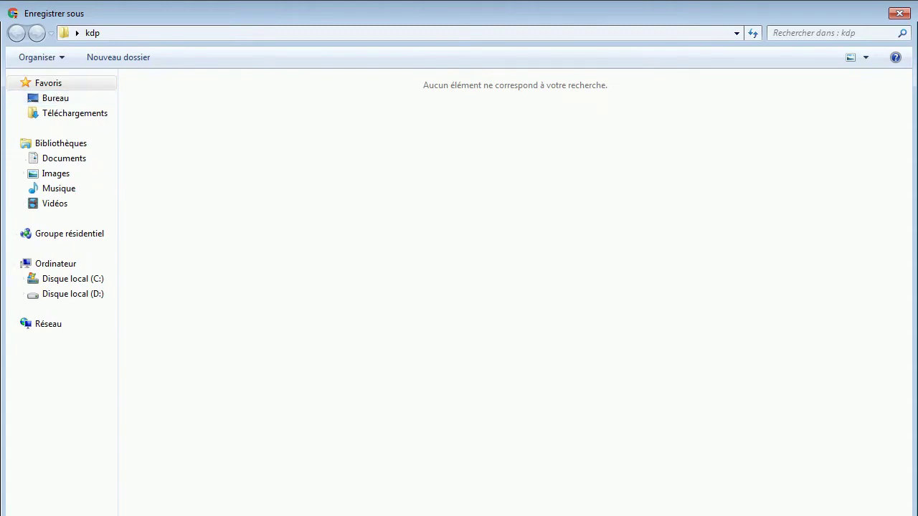
{"action": "key", "text": "Return"}
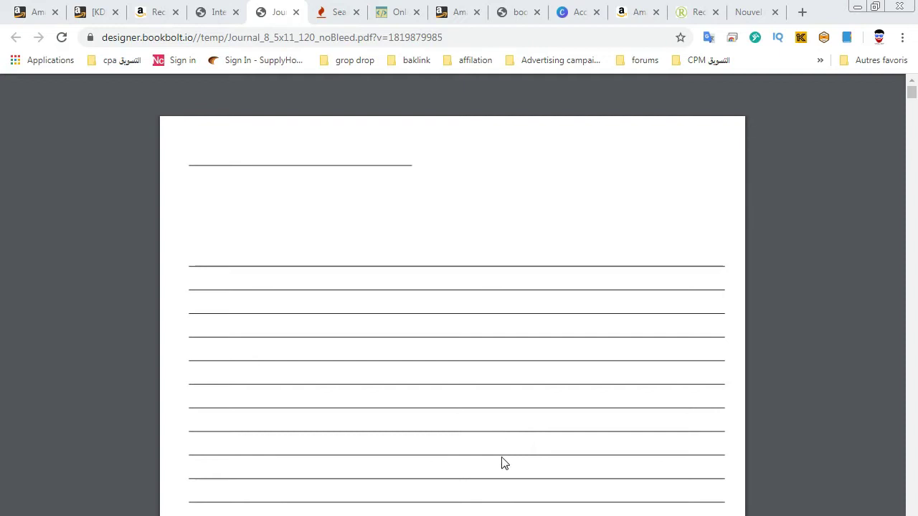
Step: Look at the files available for the KDP manuscript upload without choosing one, and read the accepted manuscript file formats
{"action": "mouse_move", "coordinate": [234, 85]}
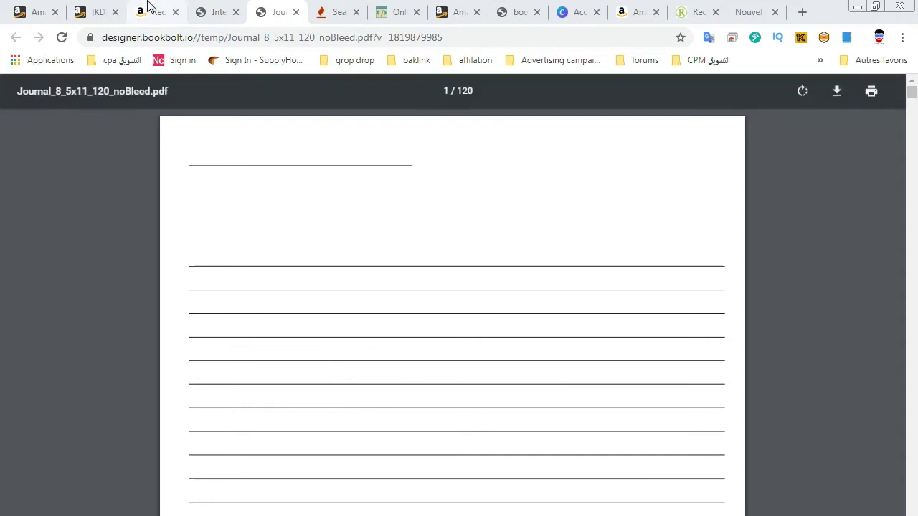
{"action": "left_click", "coordinate": [96, 11]}
{"action": "scroll", "coordinate": [287, 358], "scroll_direction": "down", "scroll_amount": 6}
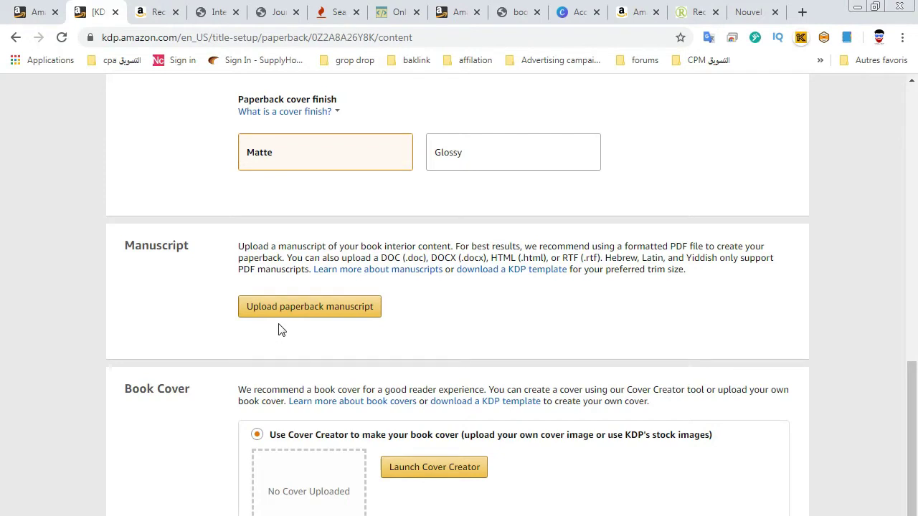
{"action": "left_click", "coordinate": [303, 308]}
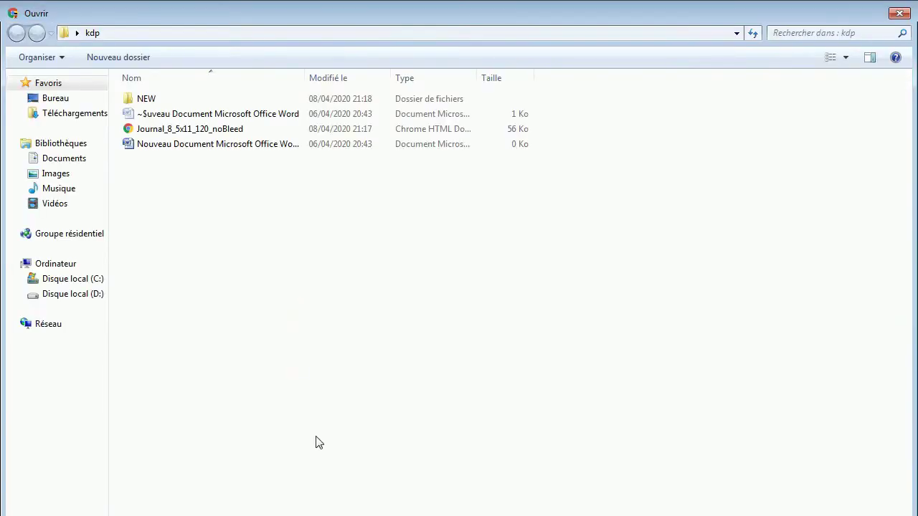
{"action": "left_click", "coordinate": [899, 15]}
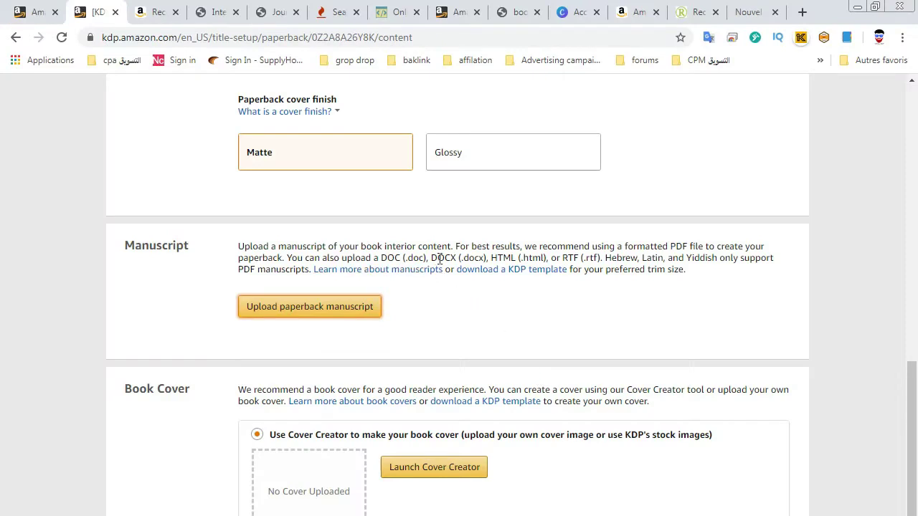
{"action": "double_click", "coordinate": [377, 257]}
{"action": "left_click", "coordinate": [463, 324]}
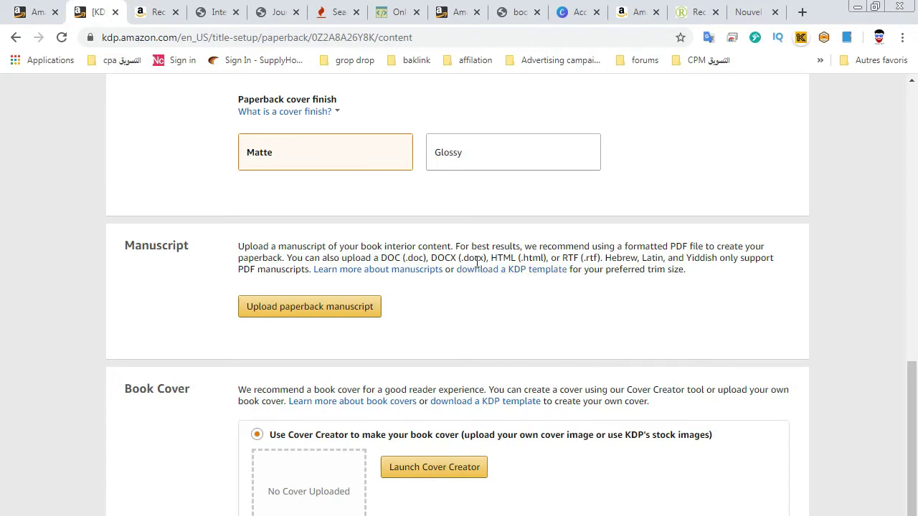
{"action": "left_click", "coordinate": [483, 335]}
Step: View the pages of the generated Journal_8_5x11_120_noBleed.pdf interior in the browser
{"action": "left_click", "coordinate": [219, 10]}
{"action": "left_click", "coordinate": [266, 7]}
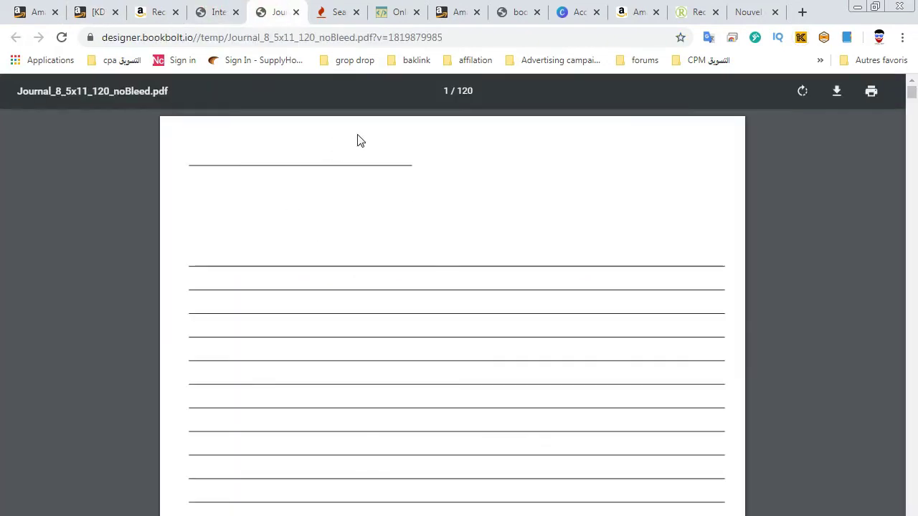
{"action": "left_click_drag", "start_coordinate": [911, 94], "coordinate": [892, 77]}
{"action": "left_click", "coordinate": [448, 254]}
{"action": "left_click", "coordinate": [485, 440]}
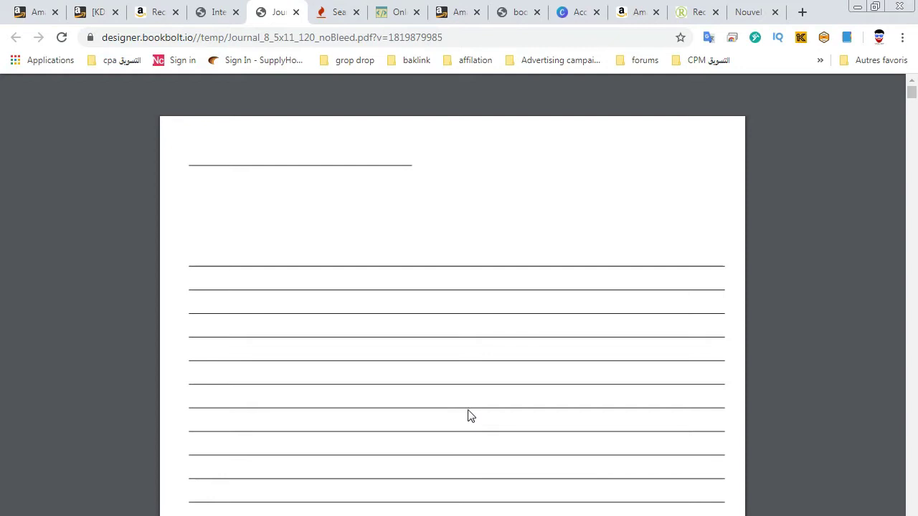
Step: Try to upload Journal_8_5x11_120_noBleed (1) from the NEW folder as the paperback manuscript on KDP
{"action": "left_click", "coordinate": [92, 10]}
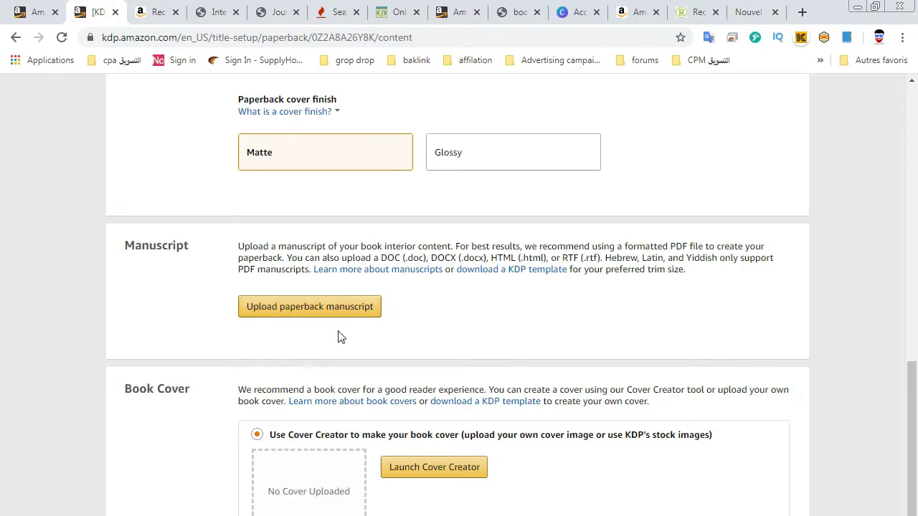
{"action": "left_click", "coordinate": [326, 309]}
{"action": "double_click", "coordinate": [144, 99]}
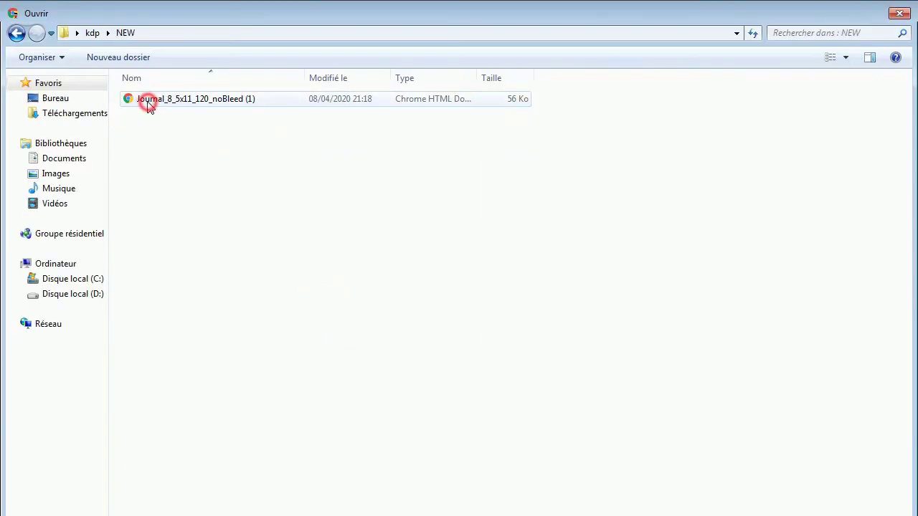
{"action": "double_click", "coordinate": [197, 101]}
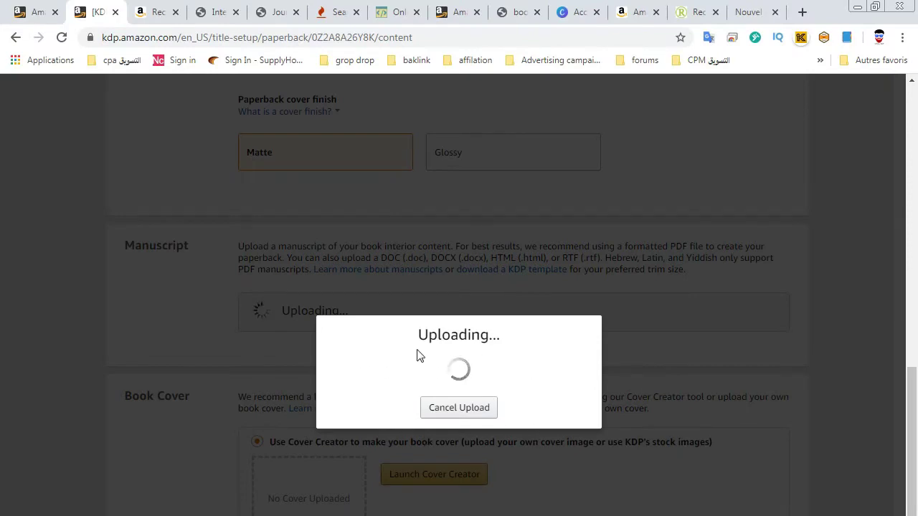
{"action": "triple_click", "coordinate": [459, 342]}
{"action": "left_click", "coordinate": [535, 367]}
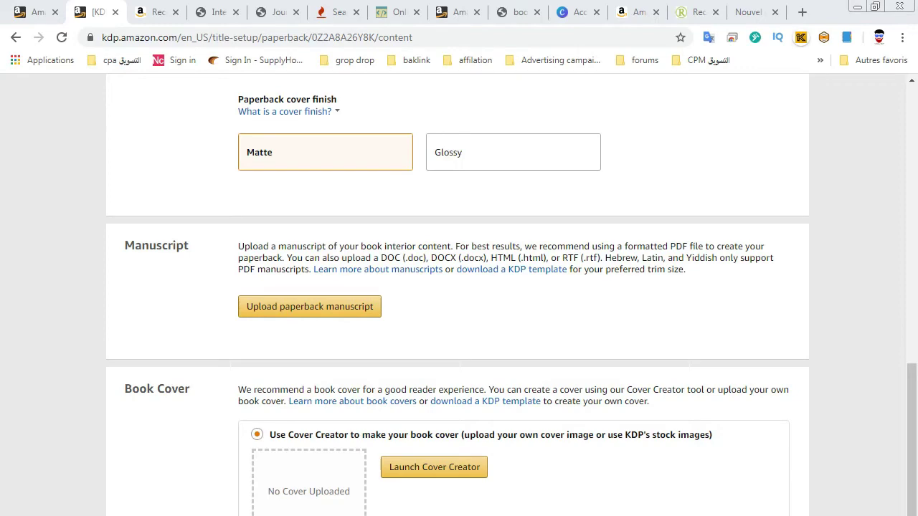
Step: Download the KDP paperback cover template for an 8.5 x 11 in trim size, 120 pages and white paper
{"action": "key", "text": "ctrl+8"}
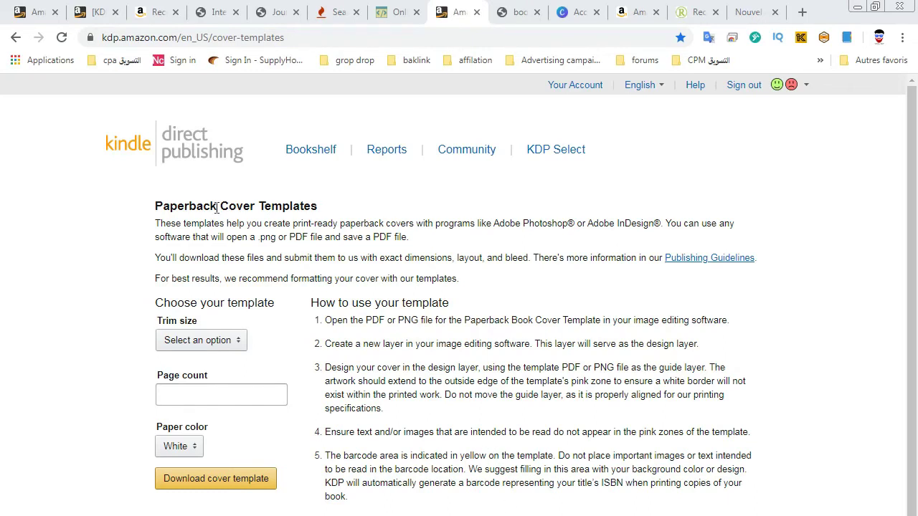
{"action": "left_click", "coordinate": [215, 342]}
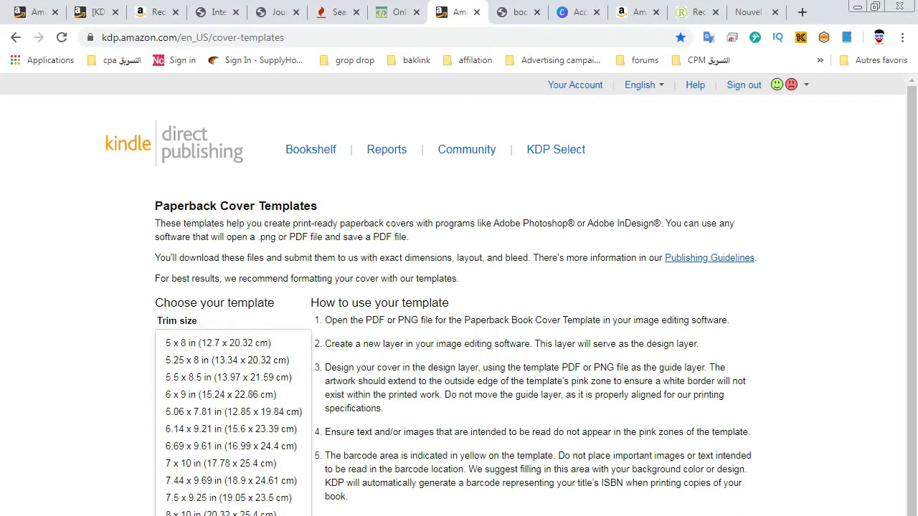
{"action": "left_click", "coordinate": [222, 511]}
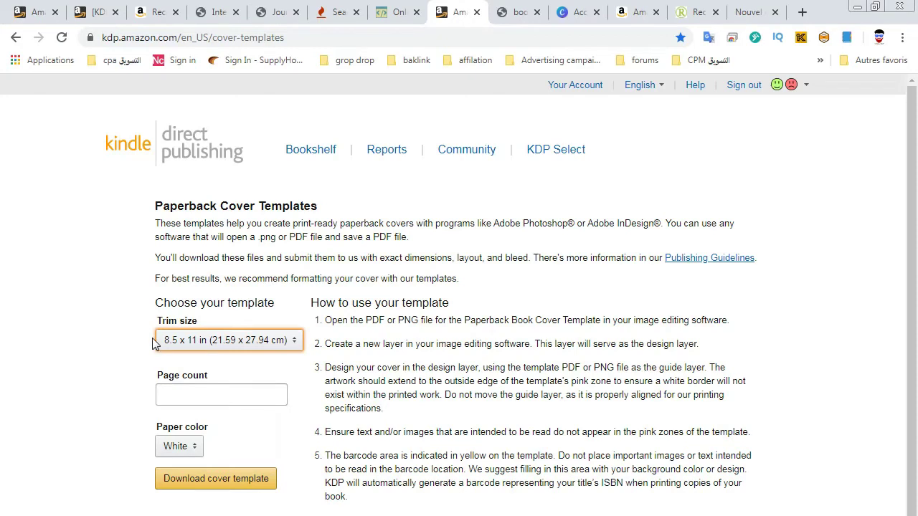
{"action": "left_click", "coordinate": [223, 393]}
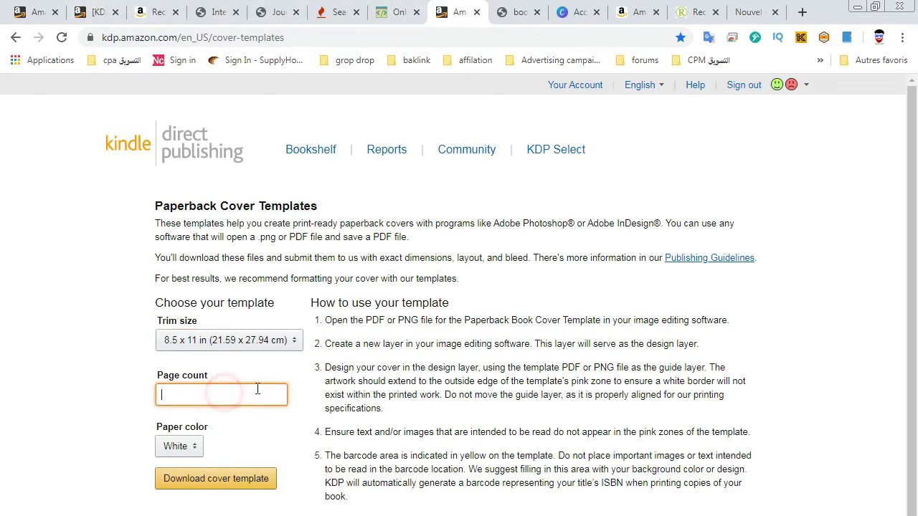
{"action": "type", "text": "120"}
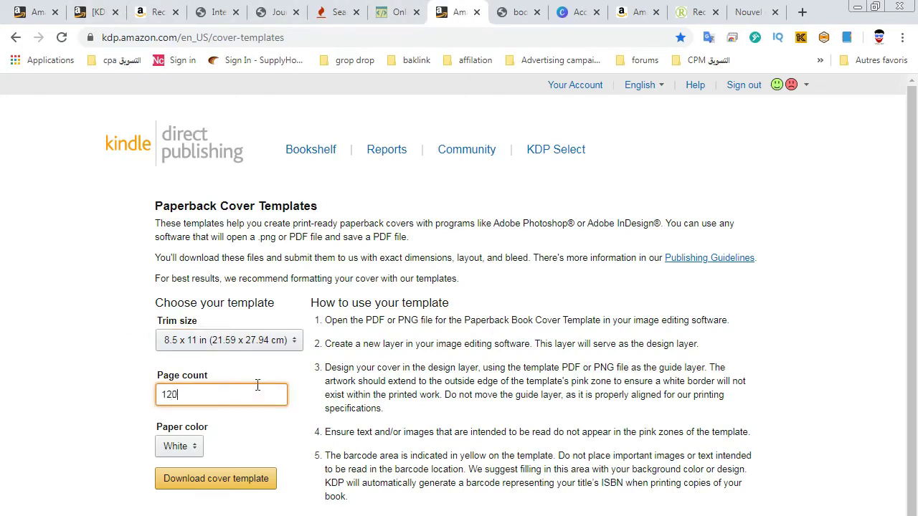
{"action": "left_click", "coordinate": [179, 446]}
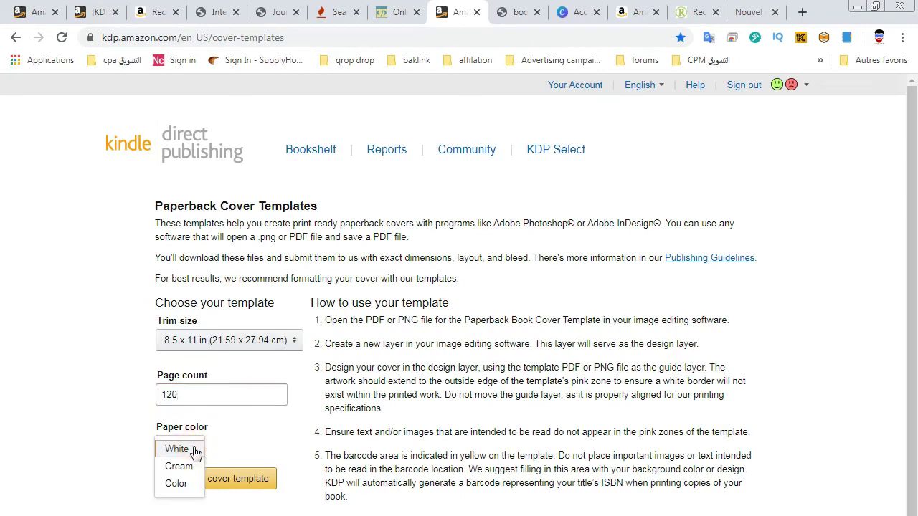
{"action": "key", "text": "Escape"}
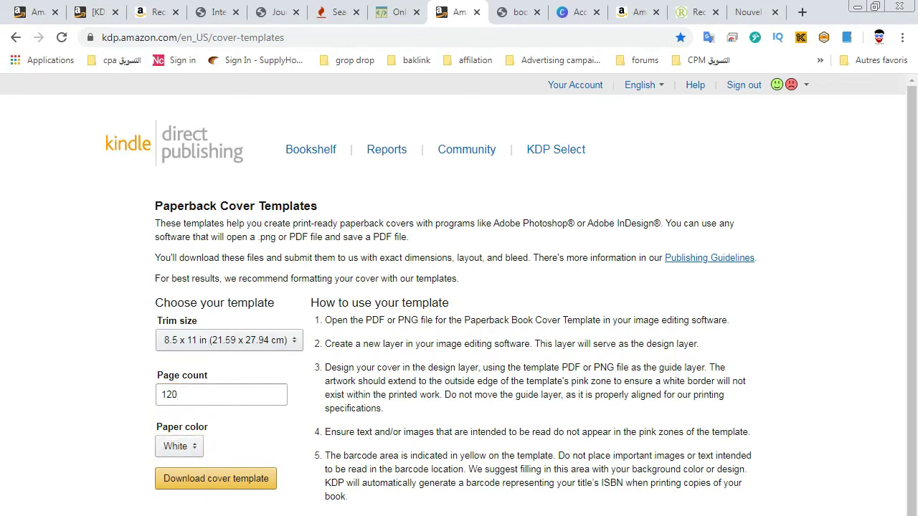
{"action": "left_click", "coordinate": [215, 478]}
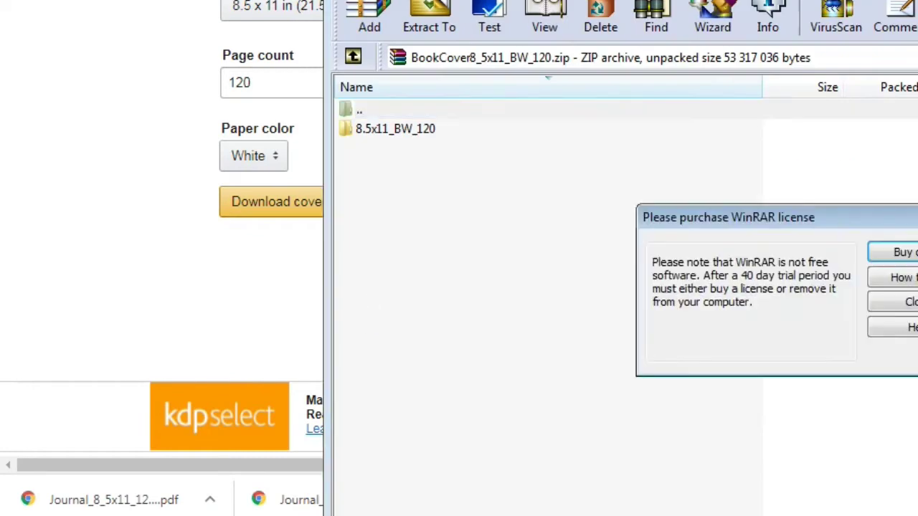
Step: Extract the 8.5x11_BW_120 folder from BookCover8_5x11_BW_120.zip into the NEW folder inside kdp
{"action": "left_click", "coordinate": [911, 302]}
{"action": "left_click_drag", "start_coordinate": [561, 0], "coordinate": [416, 1]}
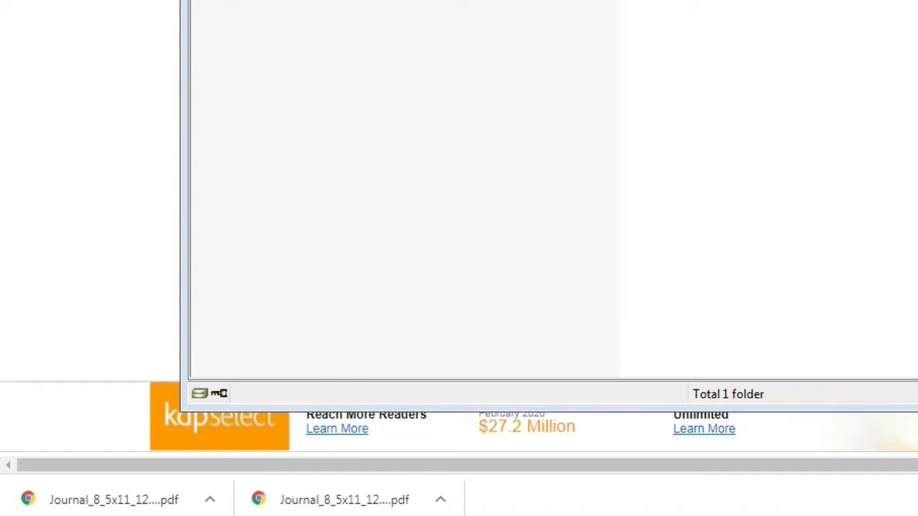
{"action": "key", "text": "alt+e"}
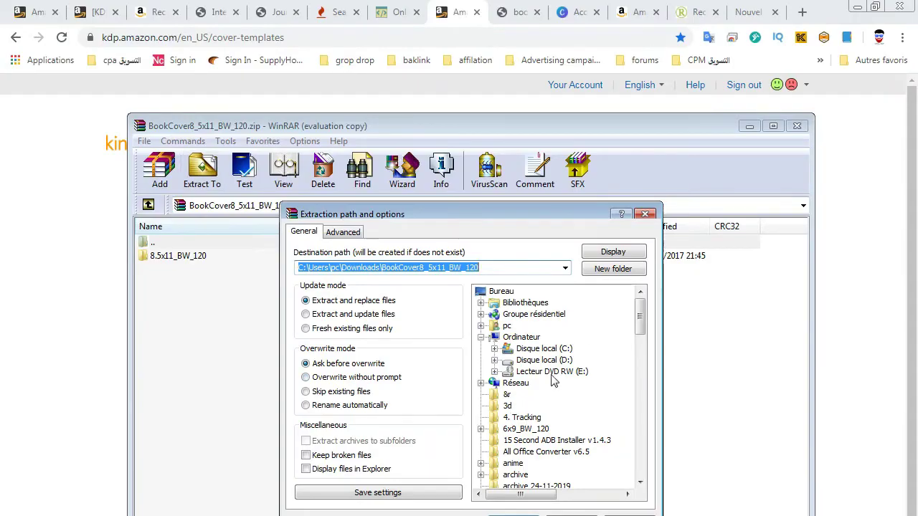
{"action": "left_click_drag", "start_coordinate": [641, 308], "coordinate": [623, 301]}
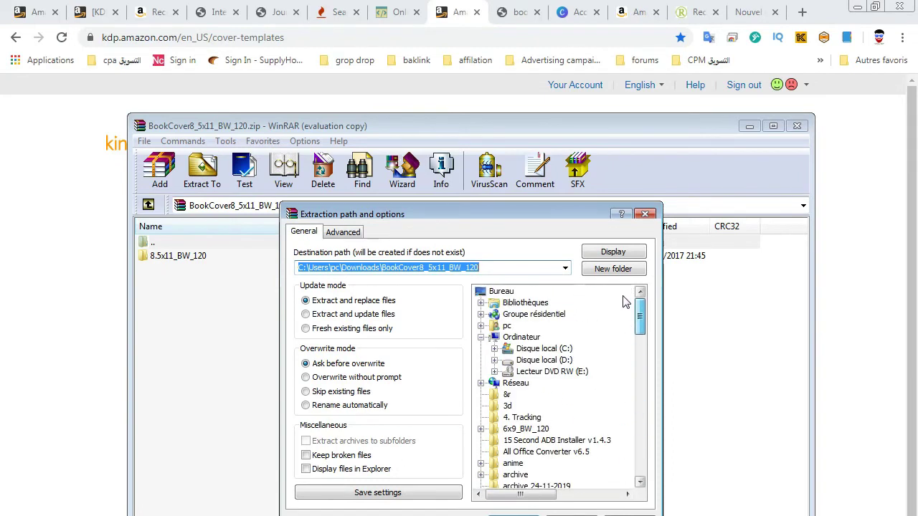
{"action": "left_click", "coordinate": [522, 429]}
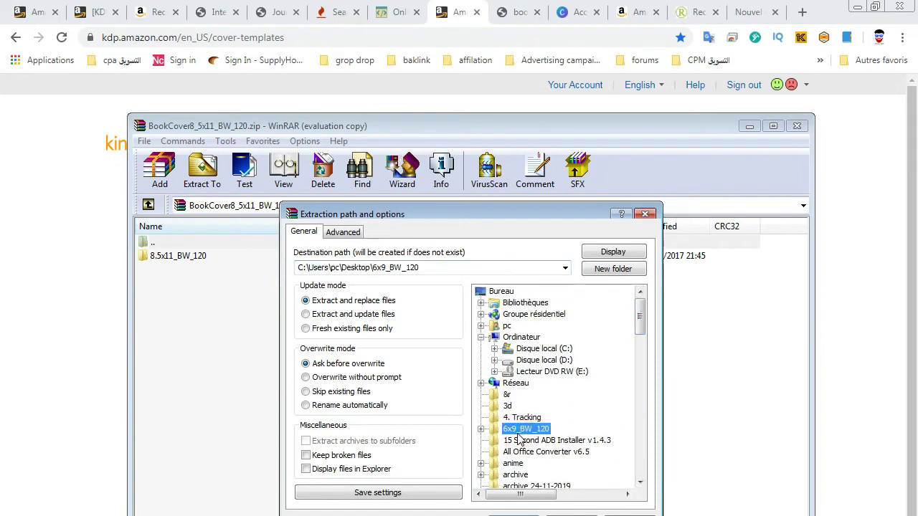
{"action": "scroll", "coordinate": [519, 439], "scroll_direction": "down", "scroll_amount": 8}
{"action": "left_click", "coordinate": [514, 473]}
{"action": "left_click", "coordinate": [524, 474]}
{"action": "key", "text": "Return"}
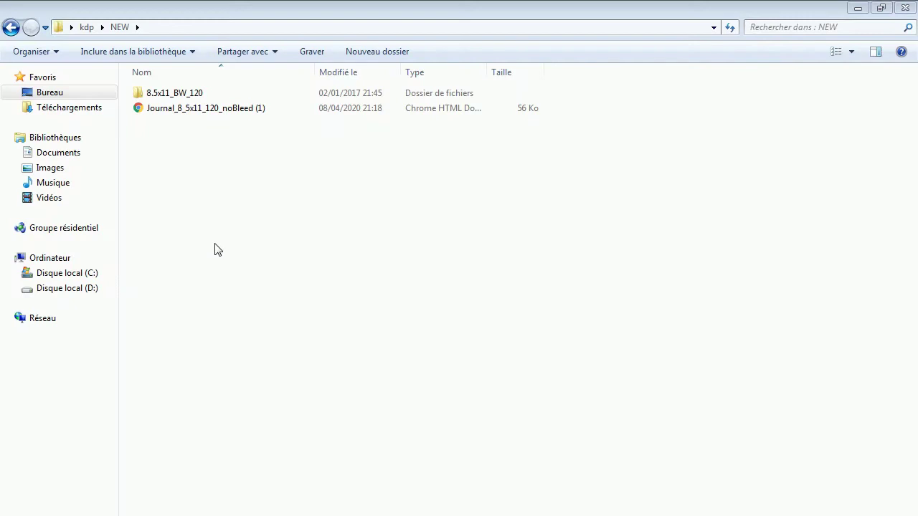
Step: Look at the contents of the NEW folder and the two cover template files in its 8.5x11_BW_120 subfolder
{"action": "left_click", "coordinate": [184, 109]}
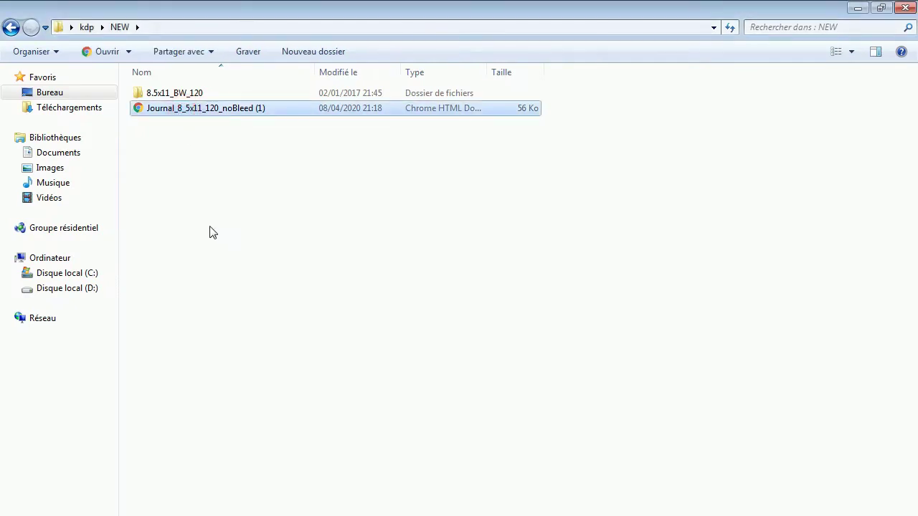
{"action": "double_click", "coordinate": [191, 95]}
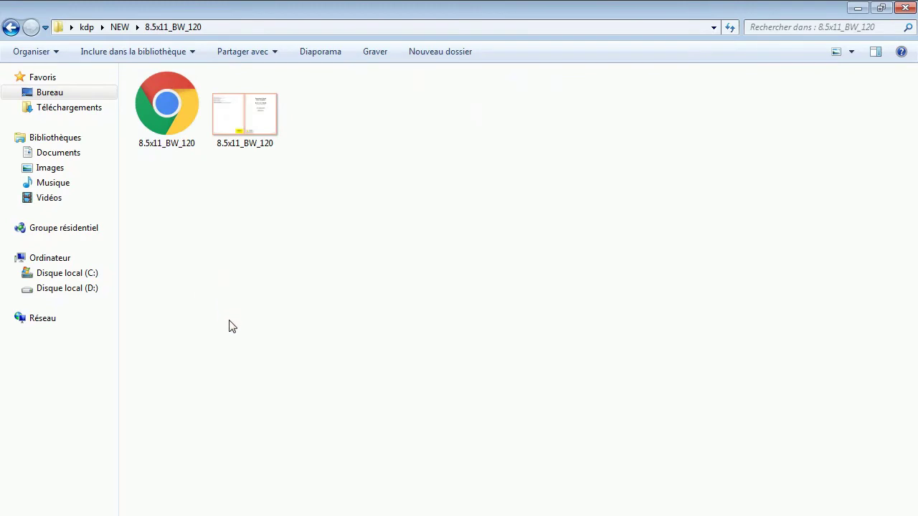
{"action": "left_click", "coordinate": [181, 127]}
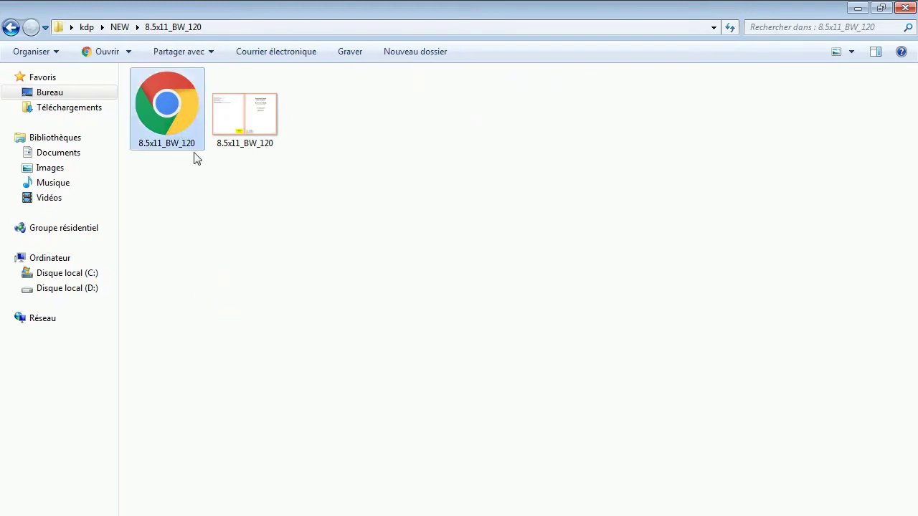
{"action": "left_click", "coordinate": [233, 217]}
{"action": "left_click", "coordinate": [245, 125]}
{"action": "left_click", "coordinate": [277, 240]}
{"action": "left_click", "coordinate": [243, 136]}
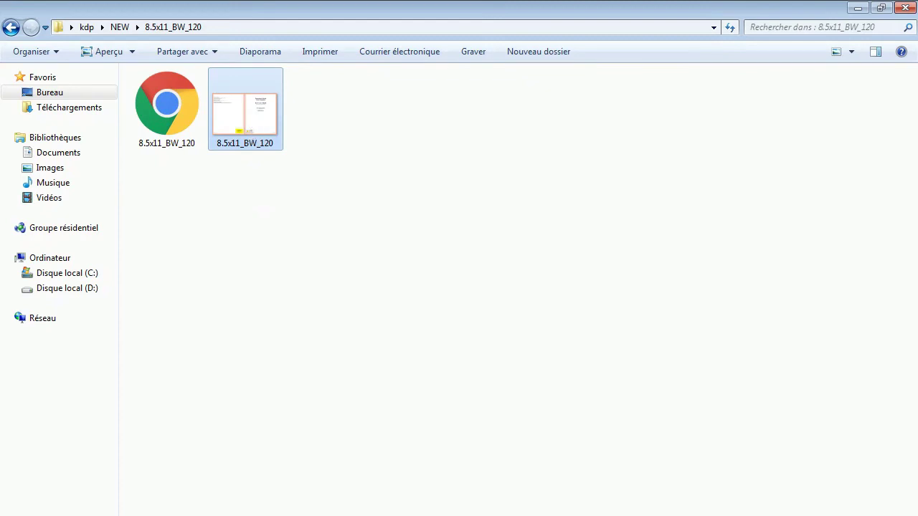
{"action": "left_click", "coordinate": [268, 219]}
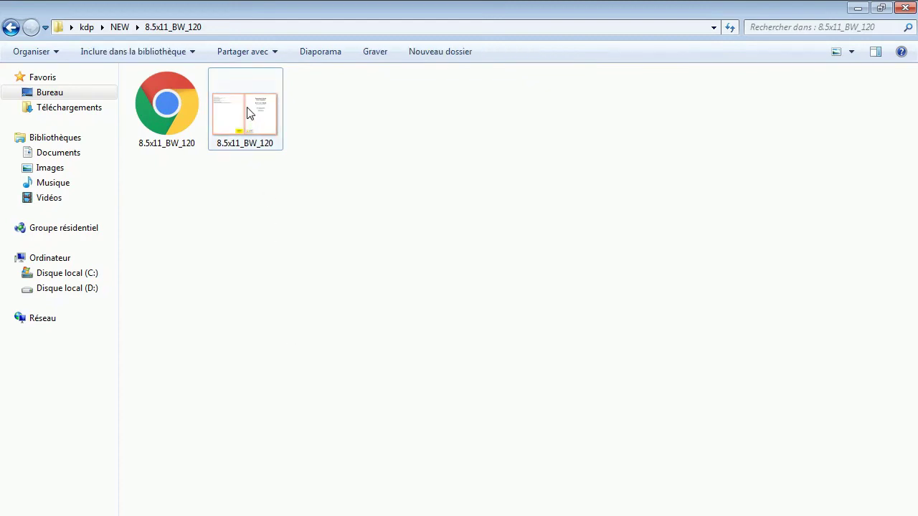
{"action": "left_click", "coordinate": [383, 408]}
Step: Switch to Canva, look through the home page templates, and open the custom dimensions option for a new design
{"action": "key", "text": "alt+Tab"}
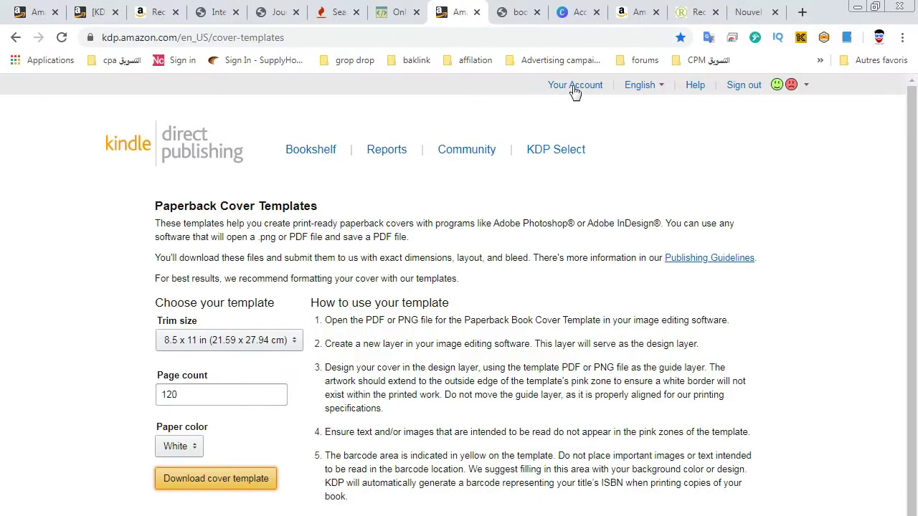
{"action": "left_click", "coordinate": [578, 12]}
{"action": "scroll", "coordinate": [908, 176], "scroll_direction": "down", "scroll_amount": 4}
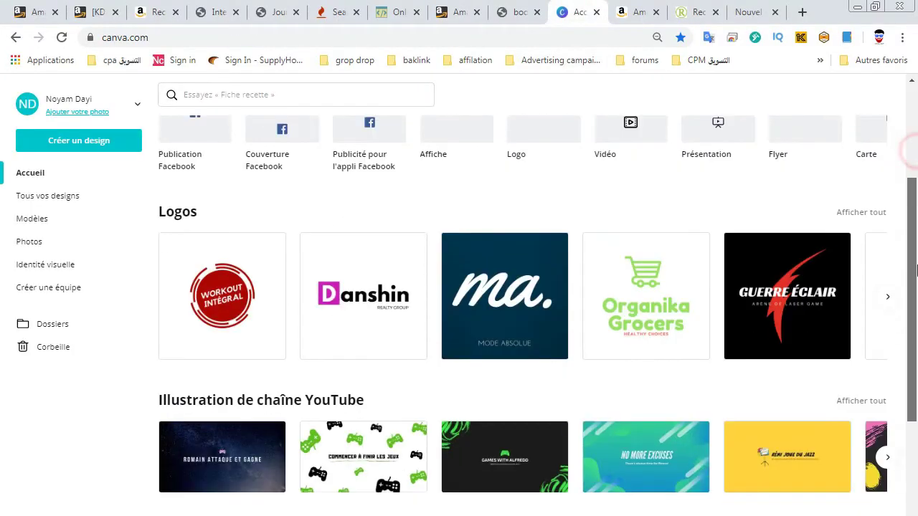
{"action": "scroll", "coordinate": [908, 187], "scroll_direction": "up", "scroll_amount": 4}
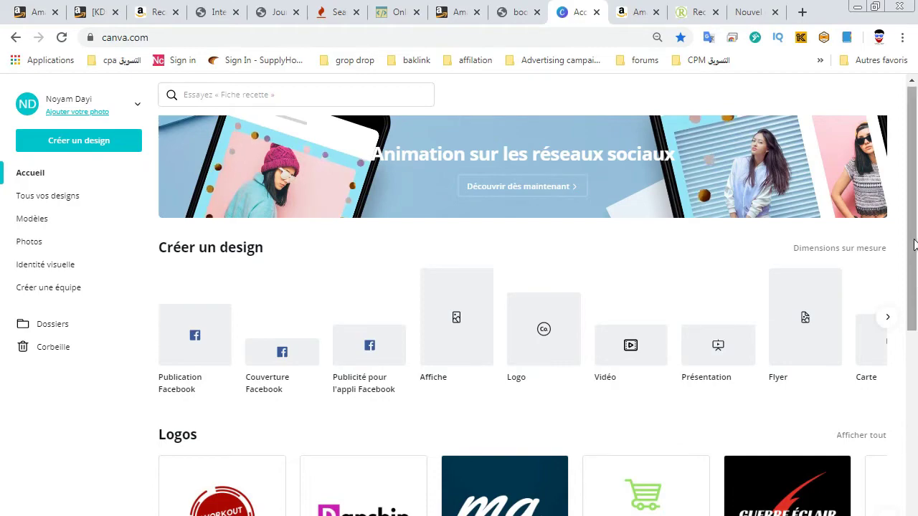
{"action": "scroll", "coordinate": [599, 434], "scroll_direction": "down", "scroll_amount": 10}
{"action": "scroll", "coordinate": [537, 315], "scroll_direction": "down", "scroll_amount": 2}
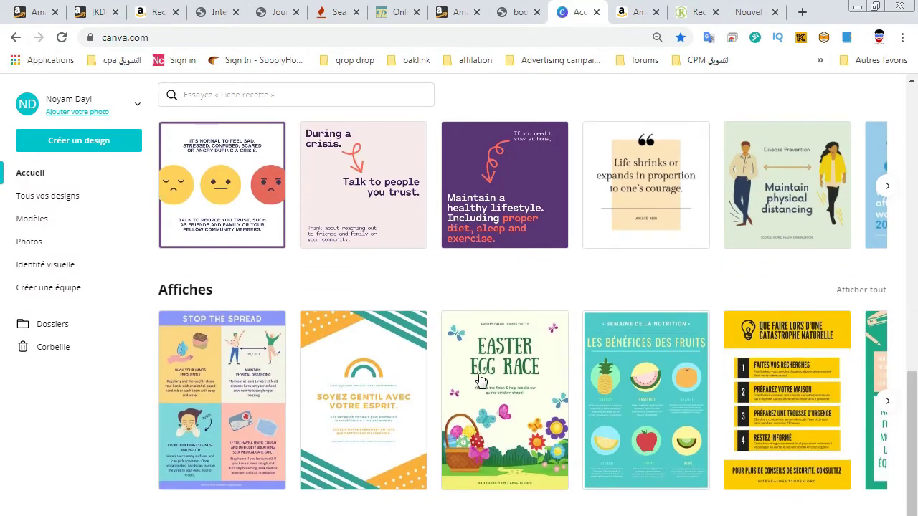
{"action": "scroll", "coordinate": [523, 301], "scroll_direction": "down", "scroll_amount": 4}
{"action": "key", "text": "Home"}
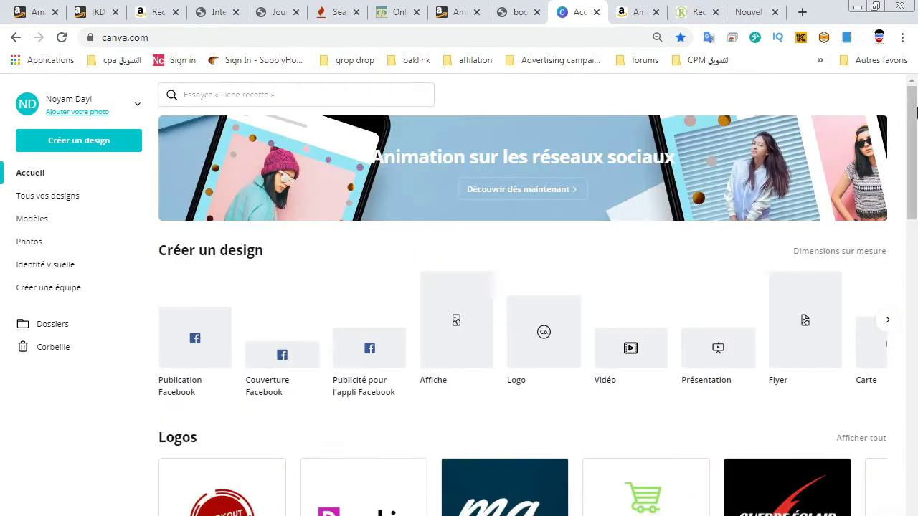
{"action": "left_click", "coordinate": [84, 151]}
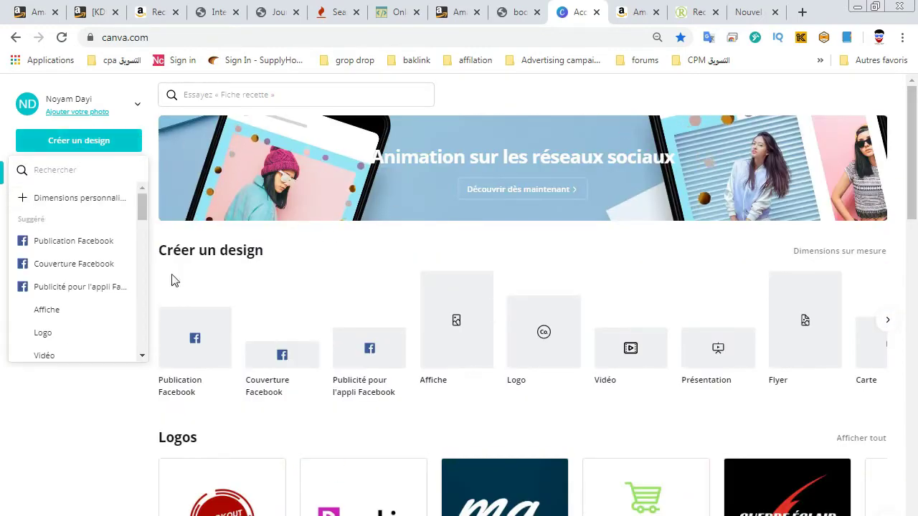
{"action": "left_click", "coordinate": [73, 201]}
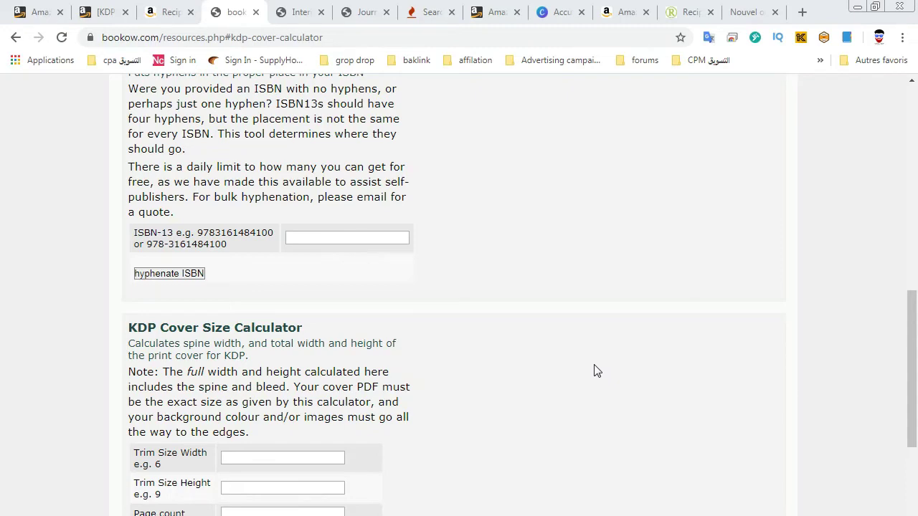
Step: Check the trim size in KDP and calculate the cover size on Bookow for 8.5 x 11 in, 120 pages and white paper
{"action": "left_click_drag", "start_coordinate": [915, 319], "coordinate": [915, 388]}
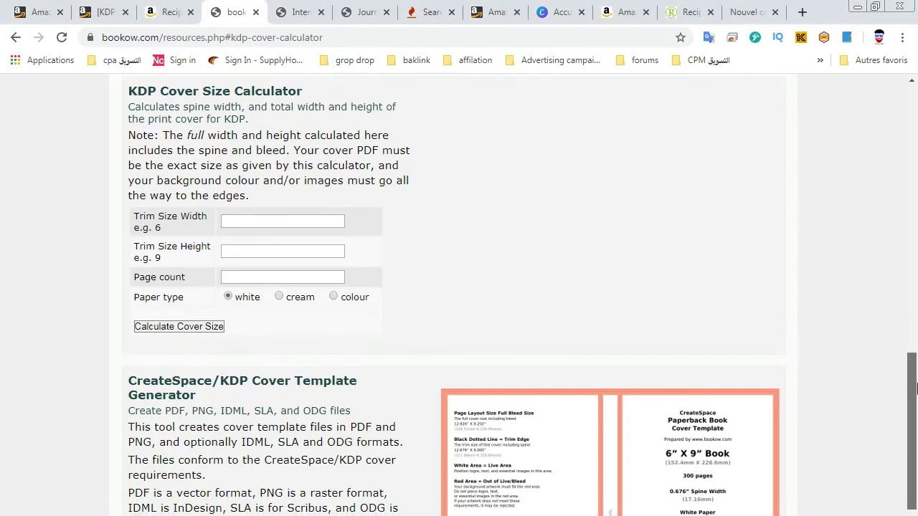
{"action": "left_click", "coordinate": [531, 269]}
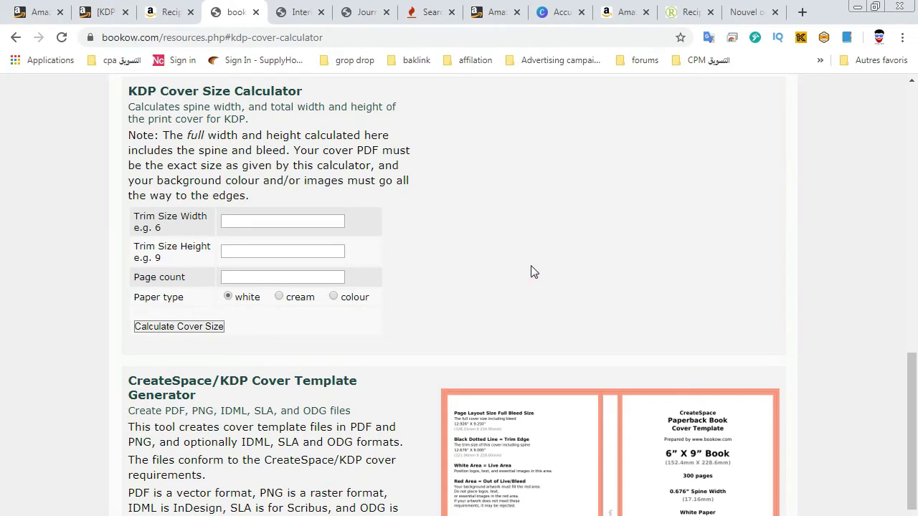
{"action": "left_click", "coordinate": [105, 12]}
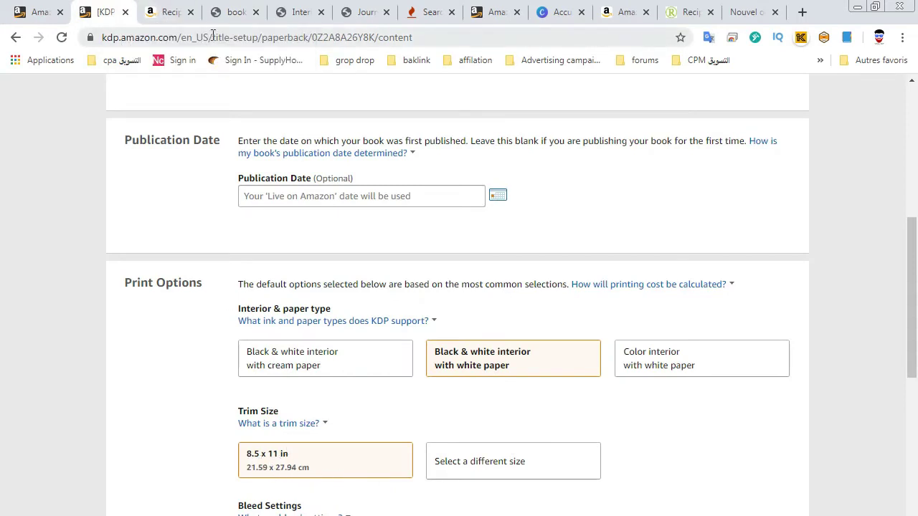
{"action": "left_click", "coordinate": [233, 12]}
{"action": "left_click", "coordinate": [246, 219]}
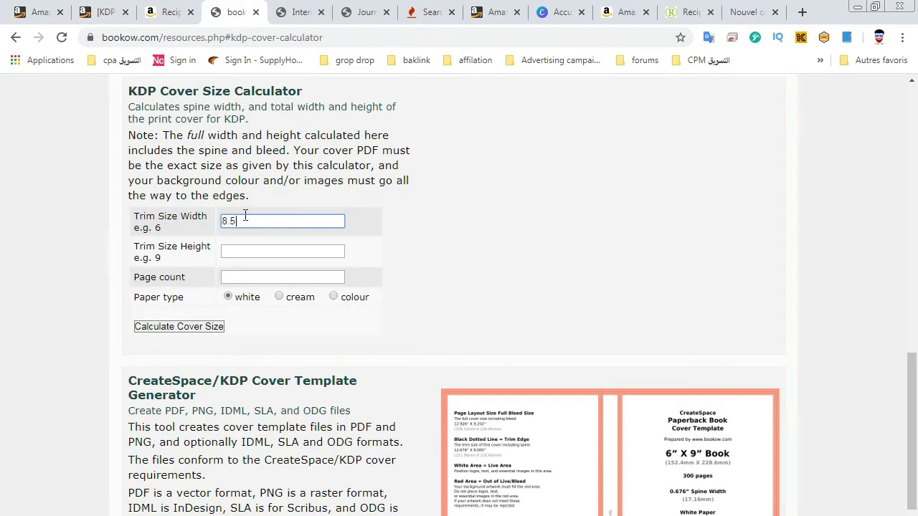
{"action": "left_click", "coordinate": [233, 252]}
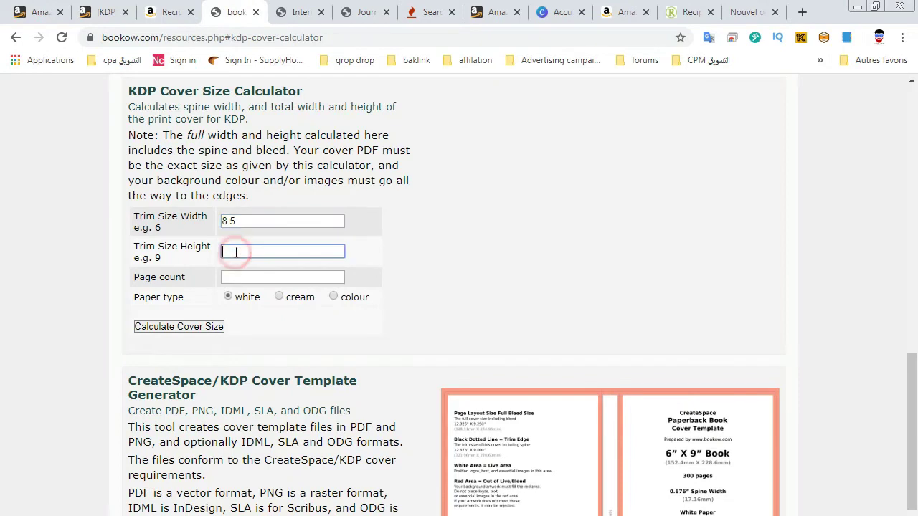
{"action": "left_click", "coordinate": [257, 271]}
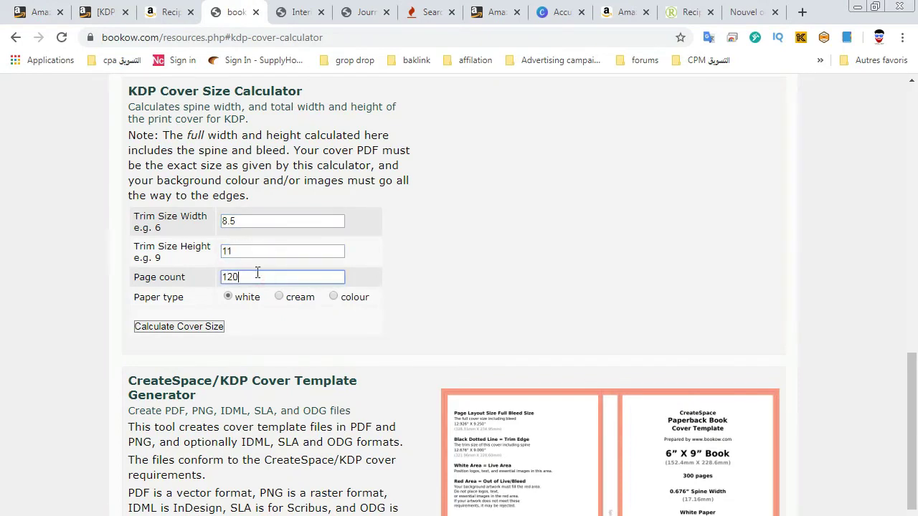
{"action": "left_click", "coordinate": [203, 326]}
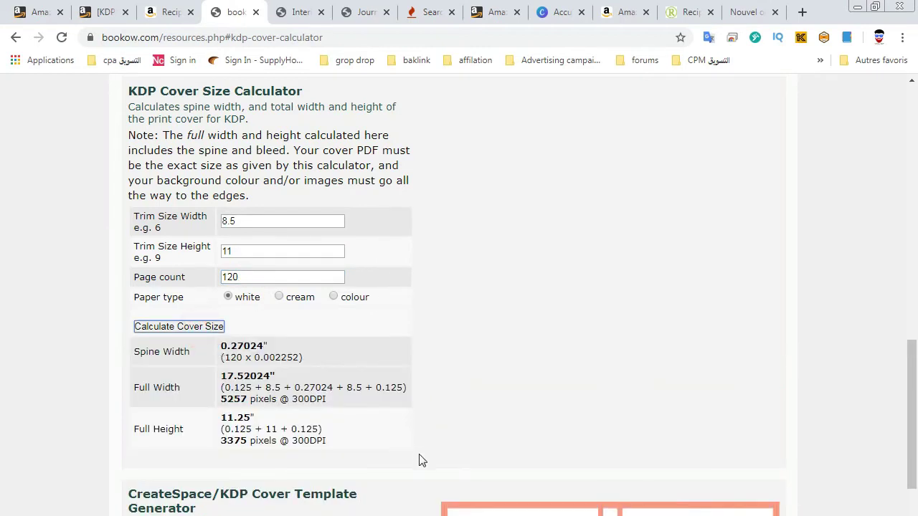
Step: Copy the full cover width in pixels from the KDP cover size results
{"action": "left_click", "coordinate": [252, 408]}
{"action": "left_click_drag", "start_coordinate": [250, 399], "coordinate": [220, 403]}
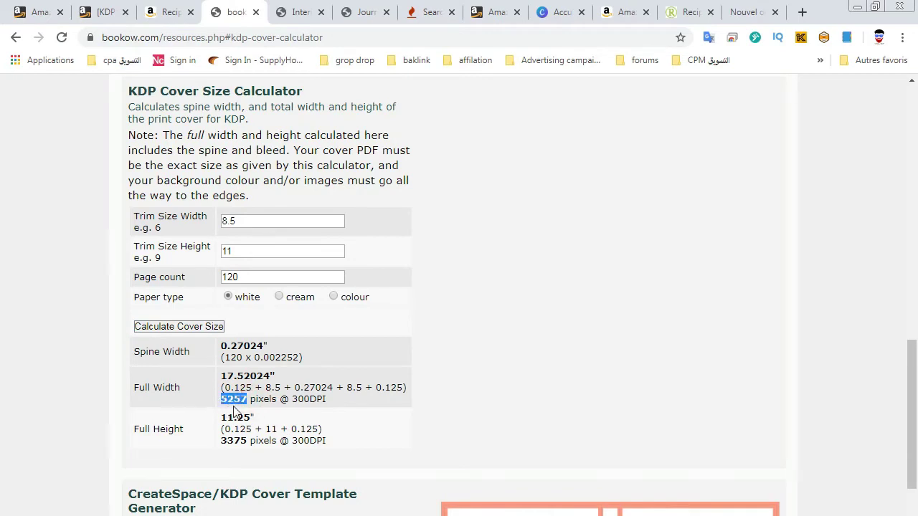
{"action": "left_click", "coordinate": [231, 439]}
{"action": "left_click", "coordinate": [236, 398]}
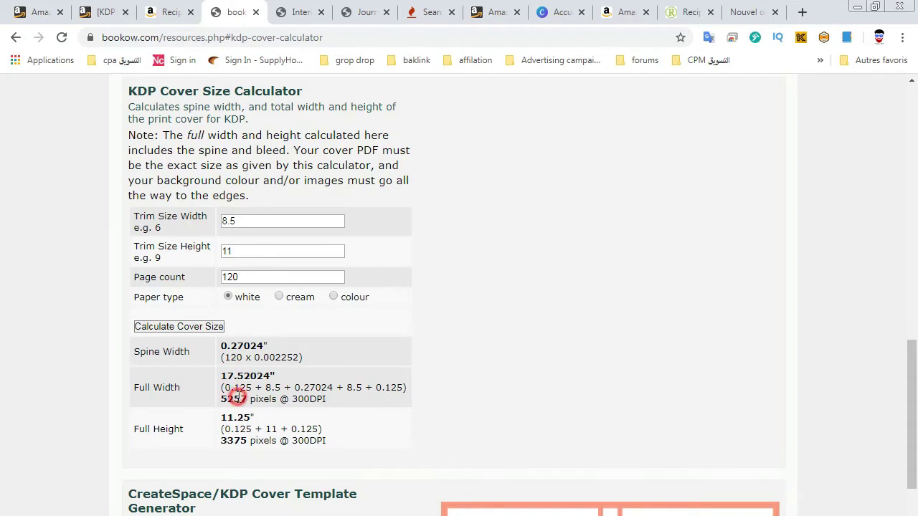
{"action": "double_click", "coordinate": [237, 399]}
{"action": "right_click", "coordinate": [234, 397]}
{"action": "left_click", "coordinate": [261, 409]}
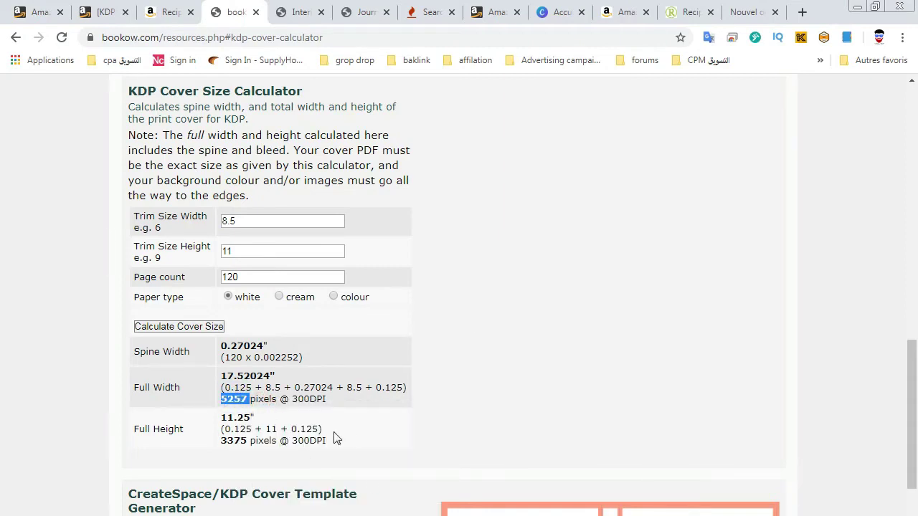
Step: Switch to Canva and set the custom design width to 5257 px
{"action": "left_click", "coordinate": [546, 8]}
{"action": "left_click", "coordinate": [193, 208]}
{"action": "left_click", "coordinate": [193, 207]}
{"action": "right_click", "coordinate": [56, 205]}
{"action": "left_click", "coordinate": [100, 300]}
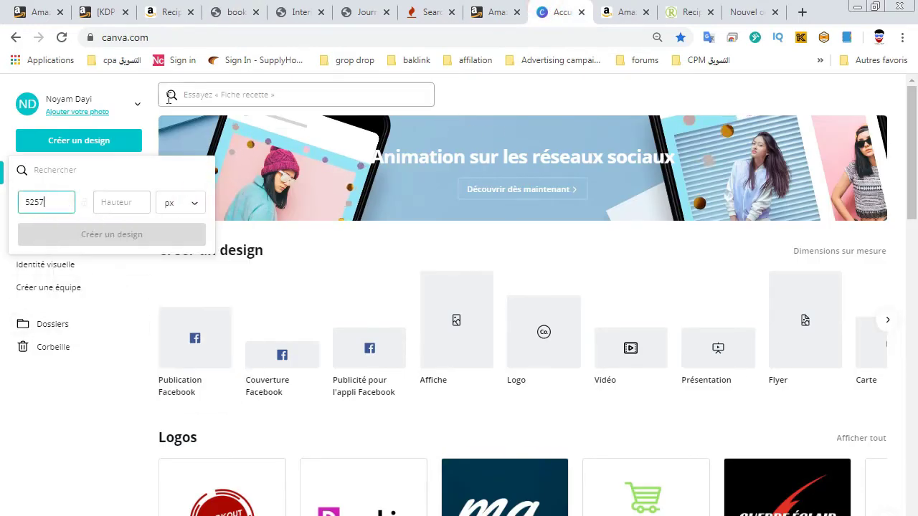
Step: Copy the full cover height from Bookow, set the Canva design height to 3375 px and create the design
{"action": "left_click", "coordinate": [233, 11]}
{"action": "double_click", "coordinate": [233, 440]}
{"action": "right_click", "coordinate": [231, 437]}
{"action": "left_click", "coordinate": [261, 454]}
{"action": "left_click", "coordinate": [559, 11]}
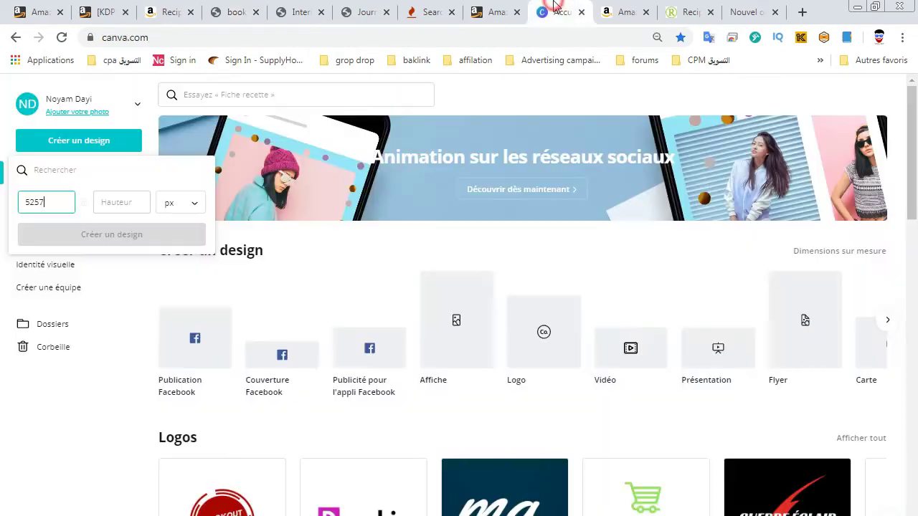
{"action": "right_click", "coordinate": [141, 198]}
{"action": "left_click", "coordinate": [198, 283]}
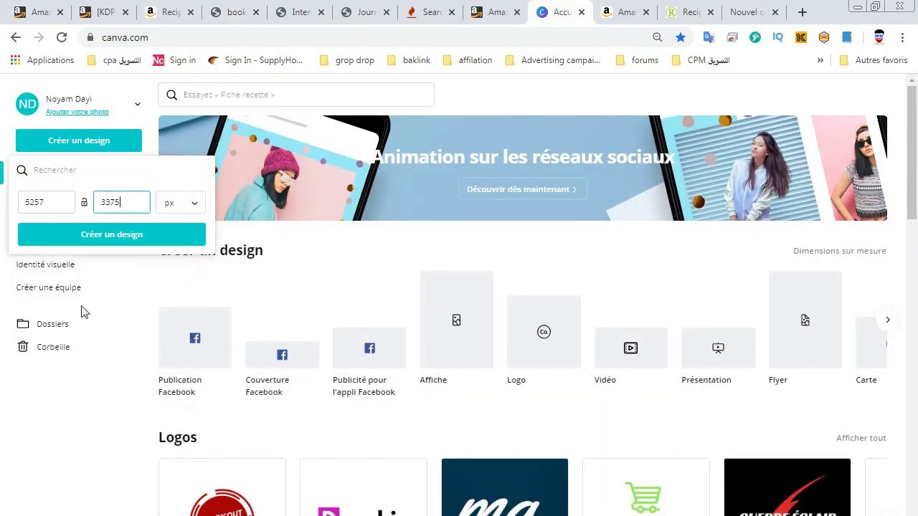
{"action": "left_click", "coordinate": [140, 240]}
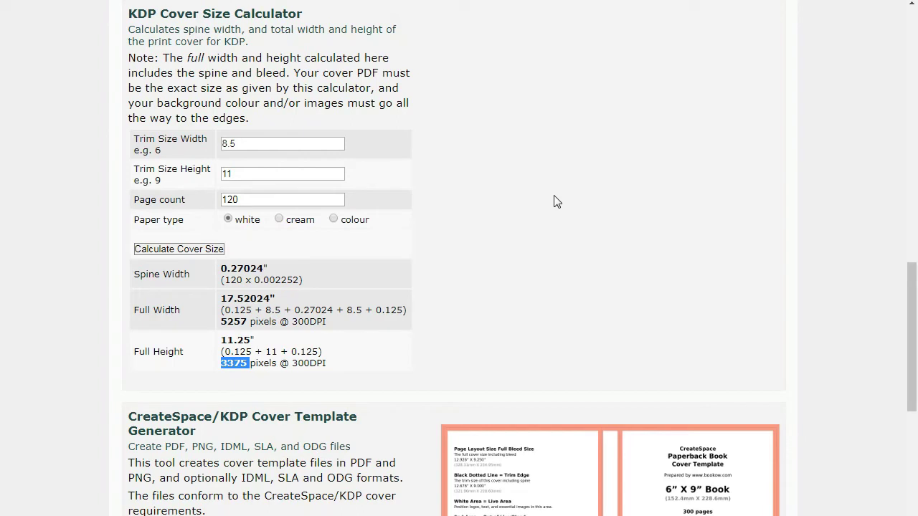
Step: Check the calculated full cover width on Bookow, then switch to Photoshop and look up the 8.5x11_BW_120 PNG template file
{"action": "double_click", "coordinate": [236, 322]}
{"action": "left_click", "coordinate": [492, 338]}
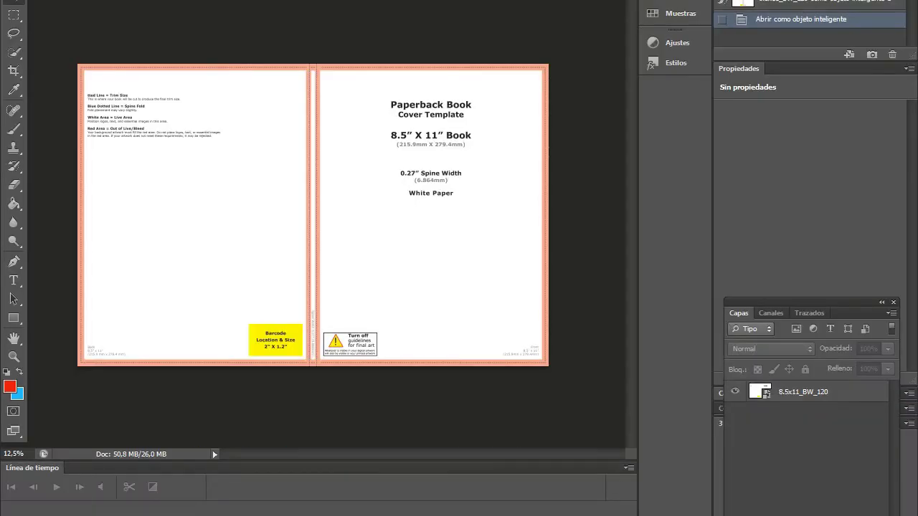
{"action": "key", "text": "alt+a"}
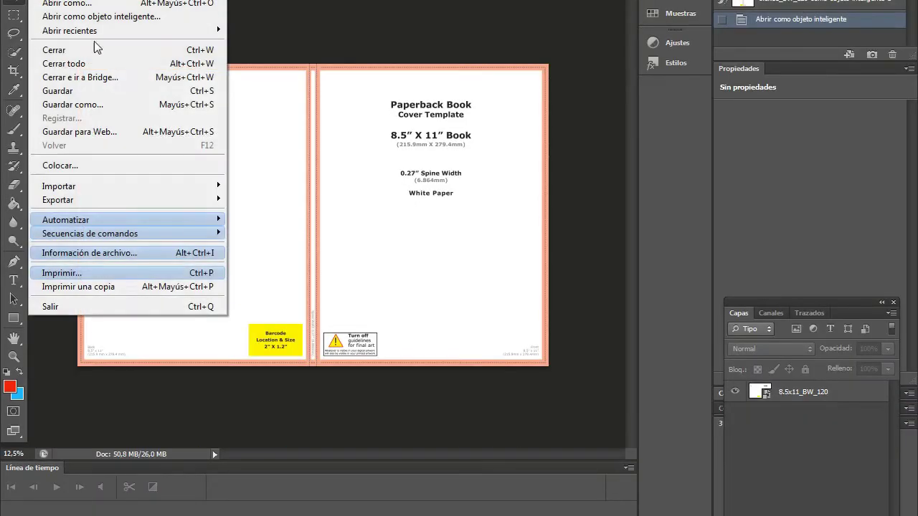
{"action": "left_click", "coordinate": [275, 21]}
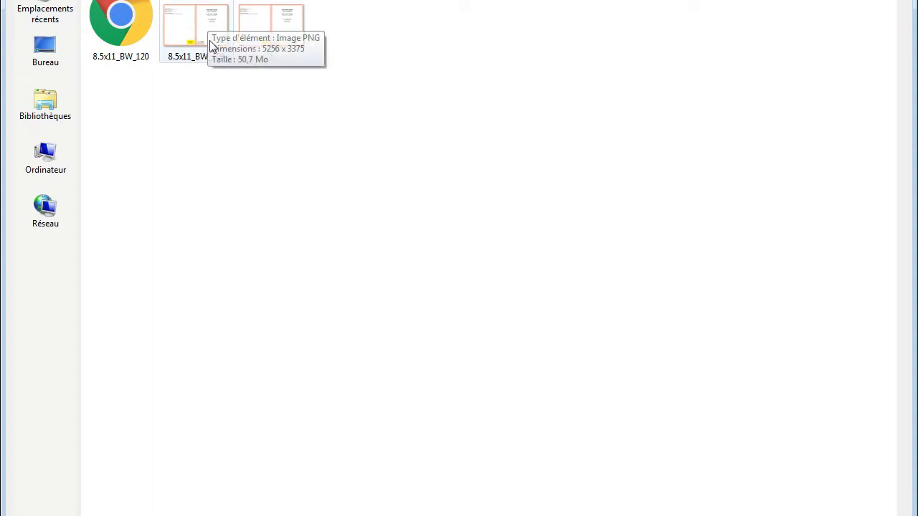
{"action": "left_click", "coordinate": [247, 131]}
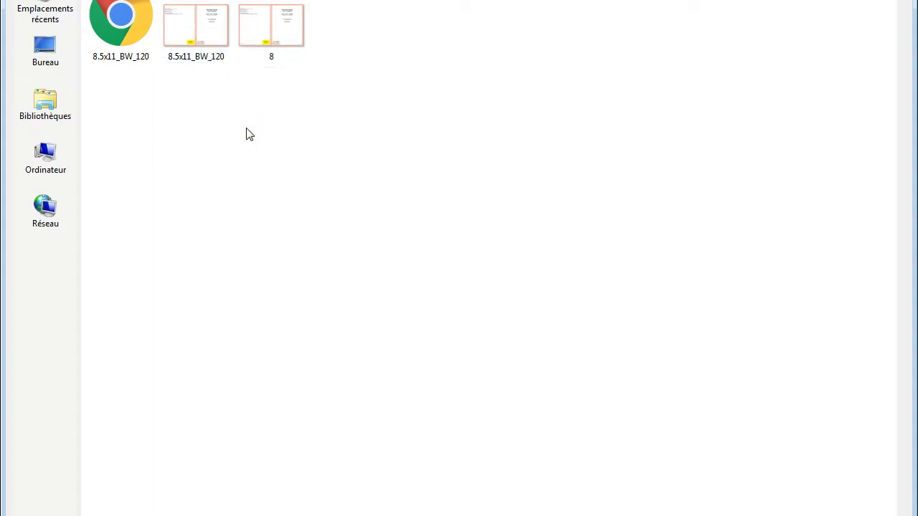
{"action": "left_click", "coordinate": [204, 35]}
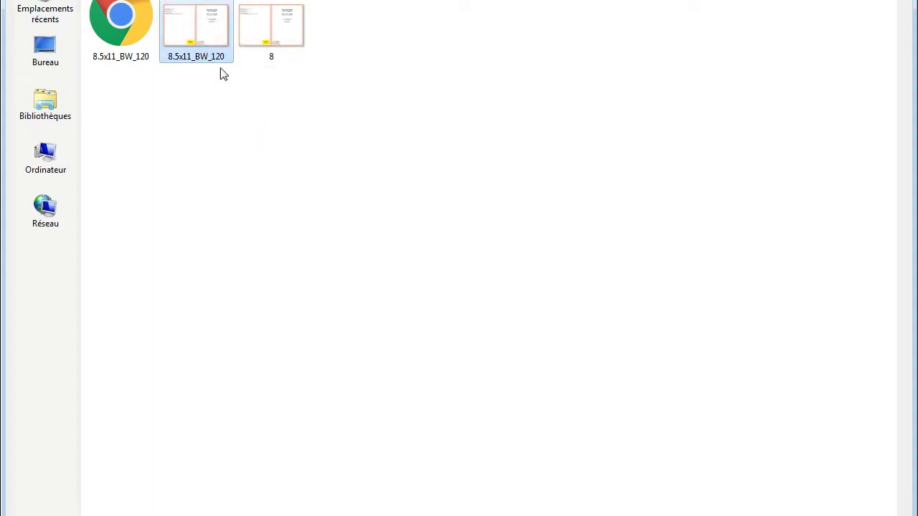
{"action": "double_click", "coordinate": [212, 44]}
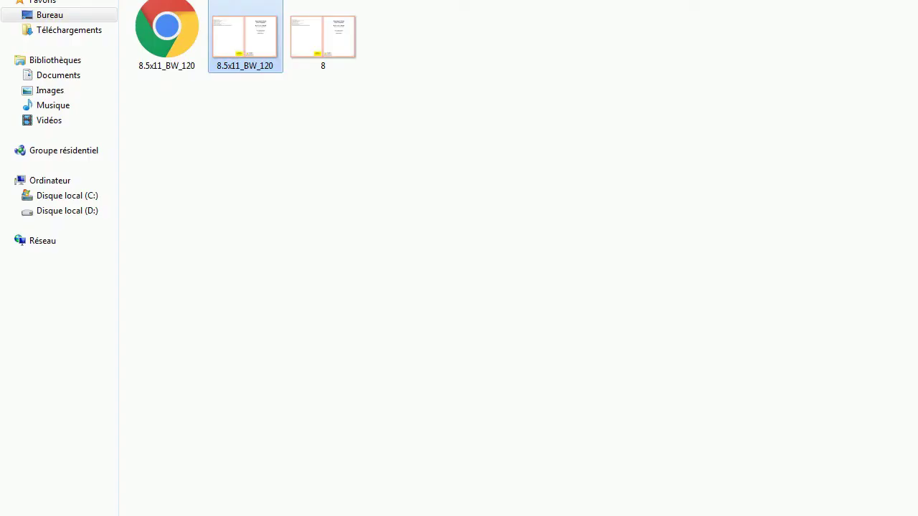
{"action": "left_click", "coordinate": [356, 246]}
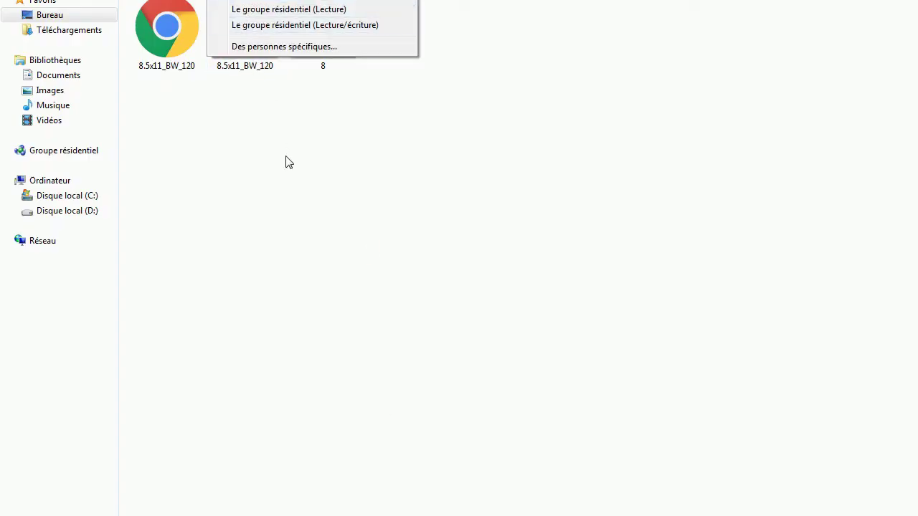
{"action": "left_click", "coordinate": [245, 39]}
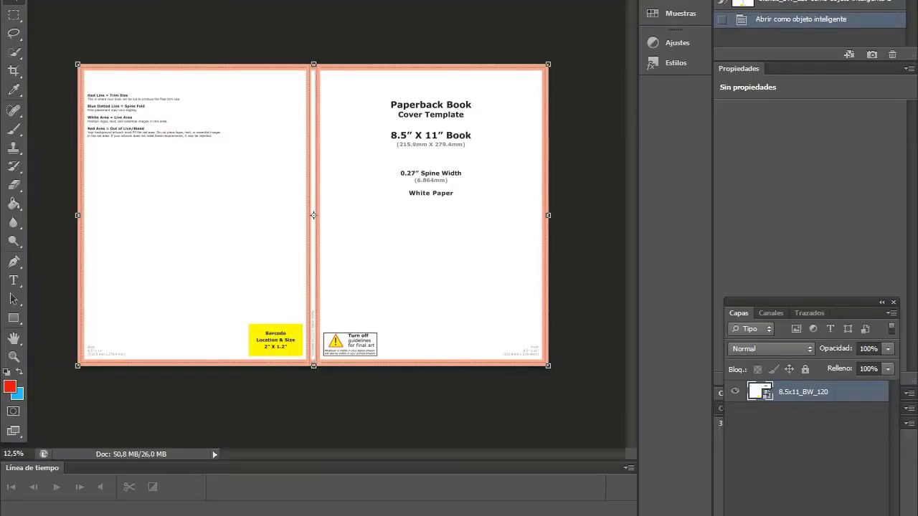
Step: Try to export the open cover template for the web in PNG-8 format
{"action": "left_click", "coordinate": [126, 4]}
{"action": "left_click", "coordinate": [108, 131]}
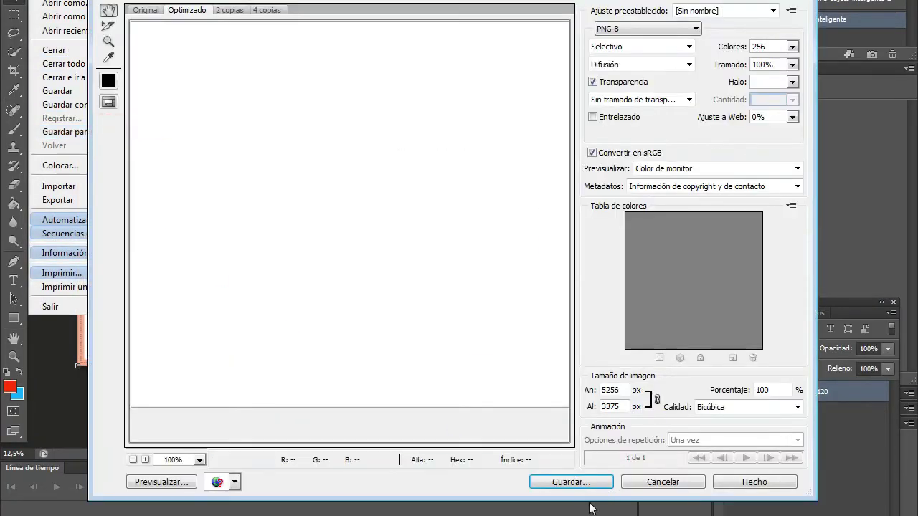
{"action": "left_click", "coordinate": [638, 32]}
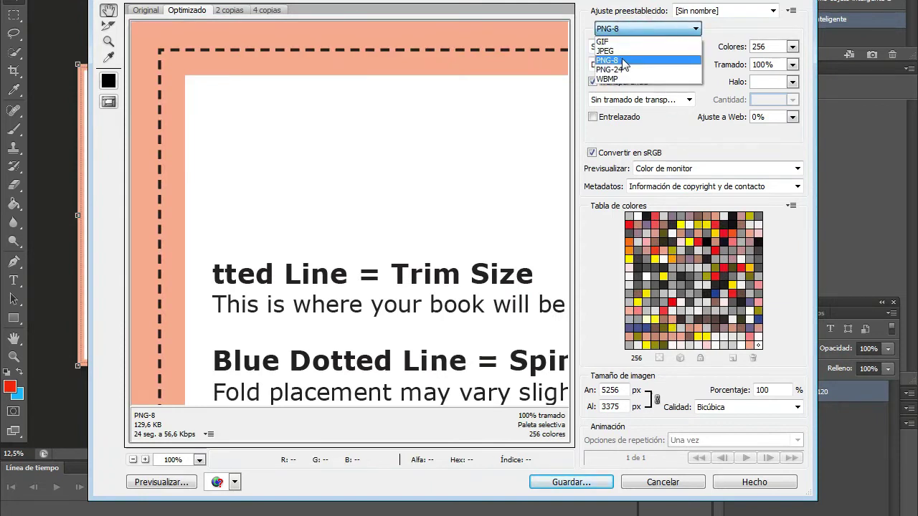
{"action": "left_click", "coordinate": [260, 426]}
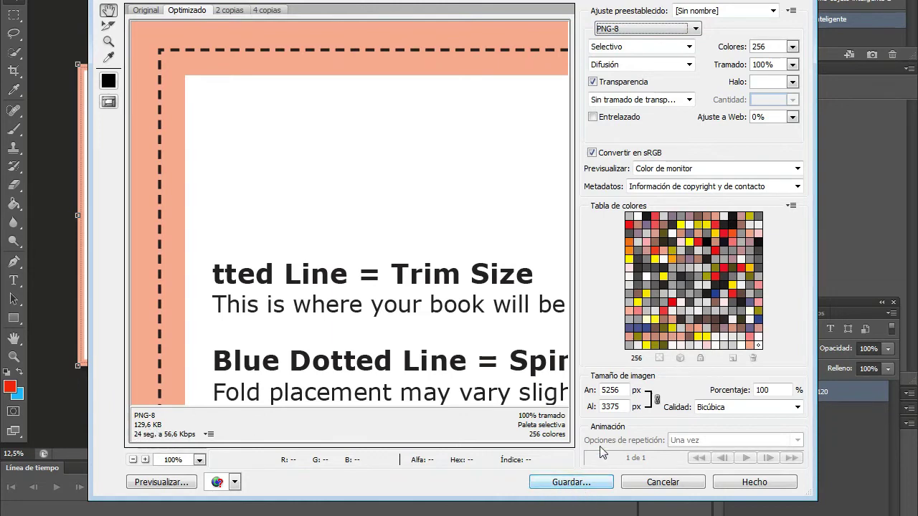
{"action": "left_click", "coordinate": [564, 482]}
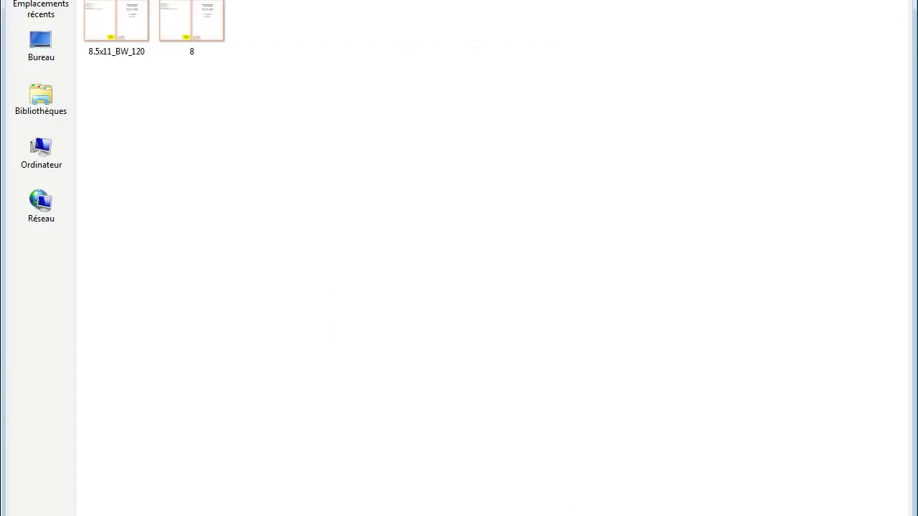
{"action": "key", "text": "Return"}
{"action": "left_click", "coordinate": [552, 277]}
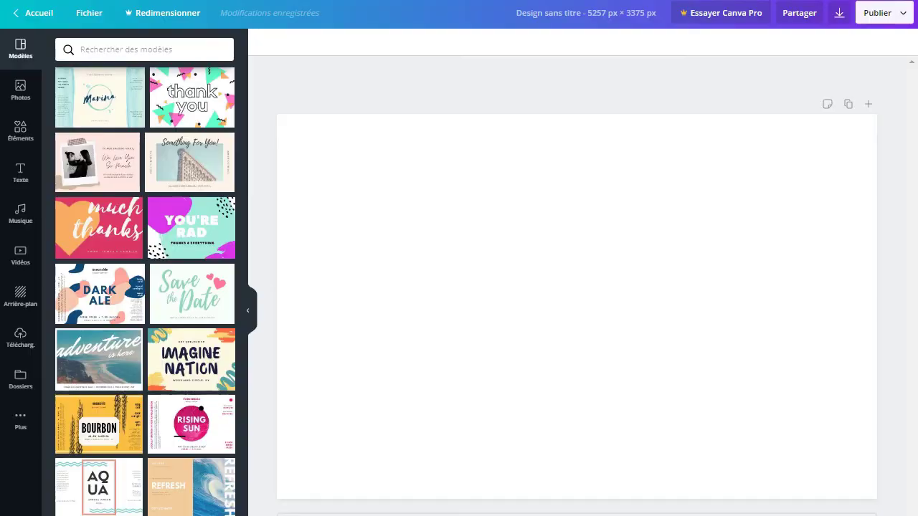
Step: Start an image upload in Canva and check the file size of the 8.5x11_BW_120 PNG in its properties
{"action": "left_click", "coordinate": [20, 344]}
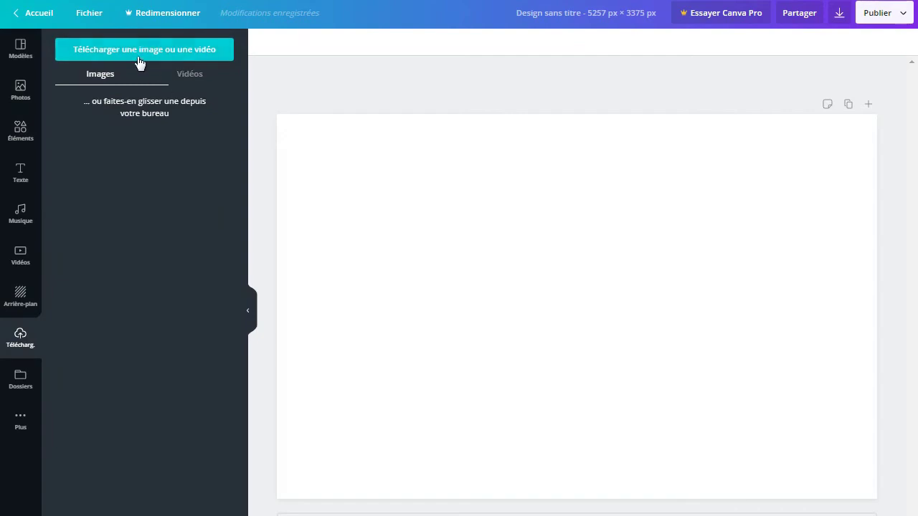
{"action": "left_click", "coordinate": [147, 55]}
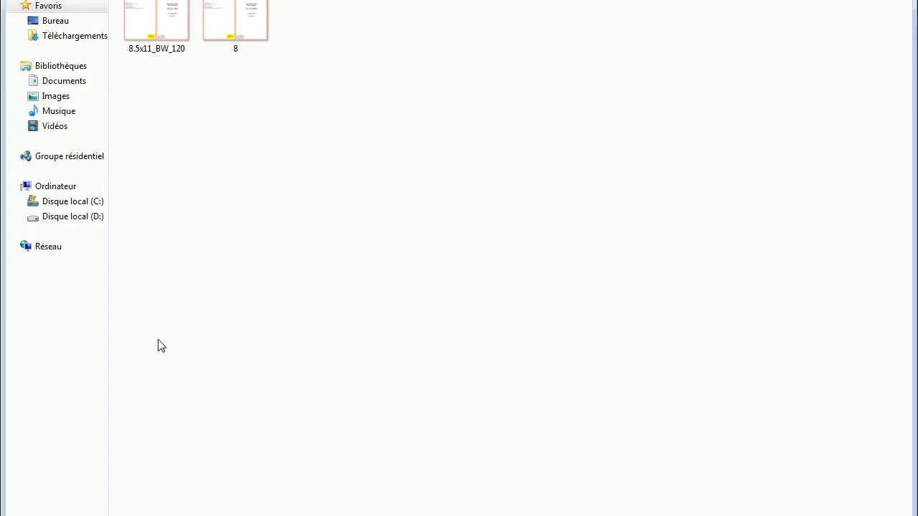
{"action": "left_click", "coordinate": [231, 18]}
{"action": "left_click", "coordinate": [168, 28]}
{"action": "right_click", "coordinate": [169, 29]}
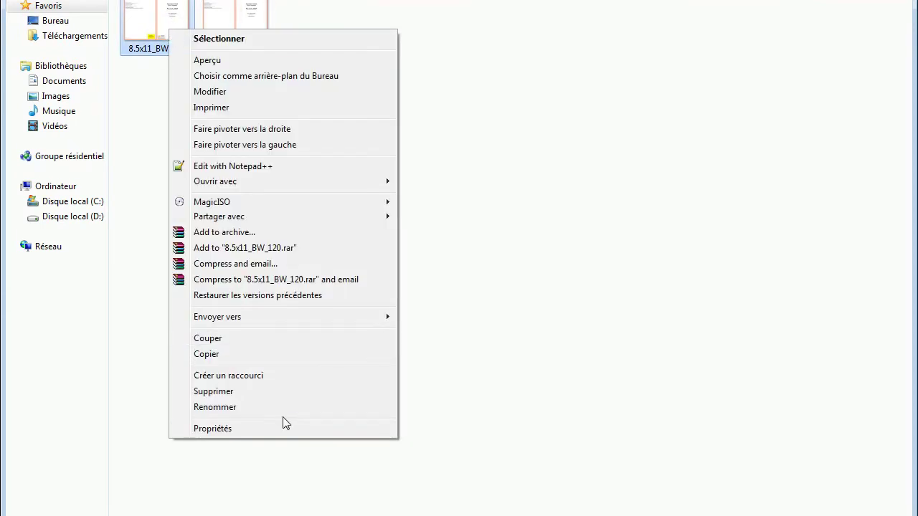
{"action": "left_click", "coordinate": [281, 426]}
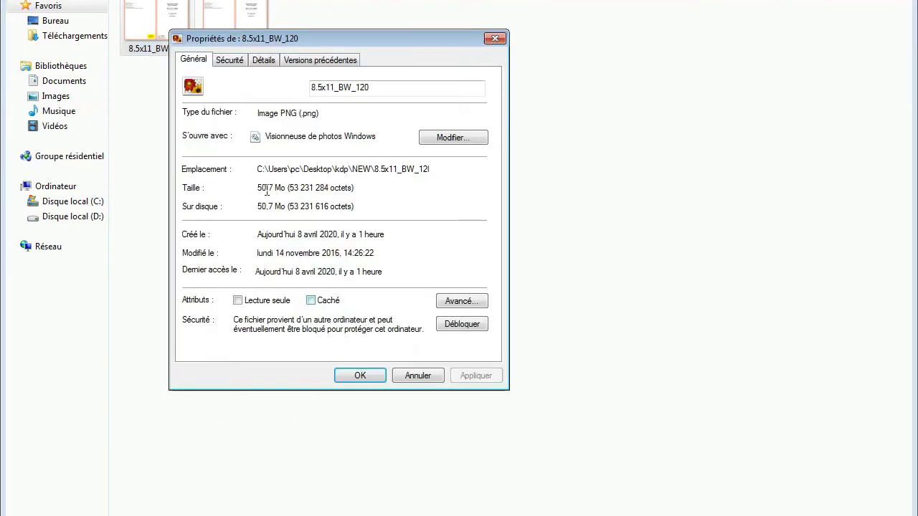
{"action": "left_click", "coordinate": [436, 378]}
Step: Check the properties of the PNG file named 8 and upload it to Canva
{"action": "left_click", "coordinate": [243, 27]}
{"action": "right_click", "coordinate": [242, 26]}
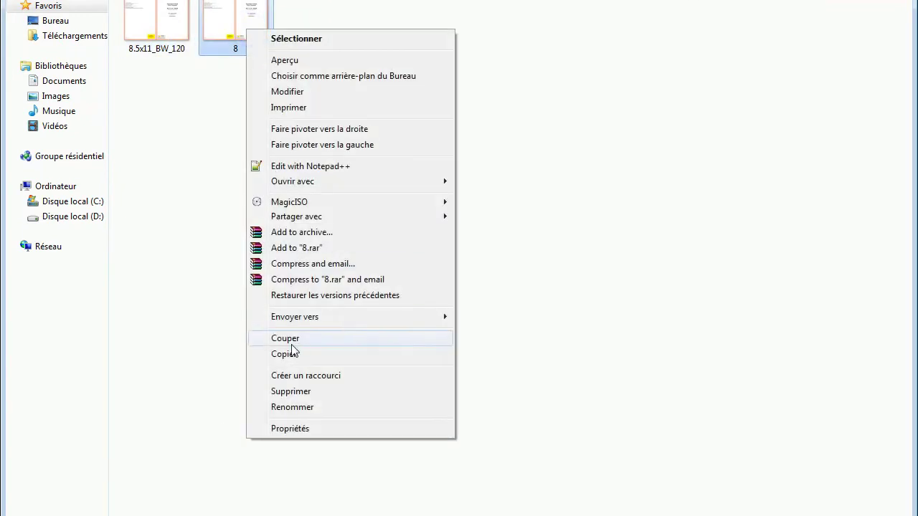
{"action": "left_click", "coordinate": [303, 427]}
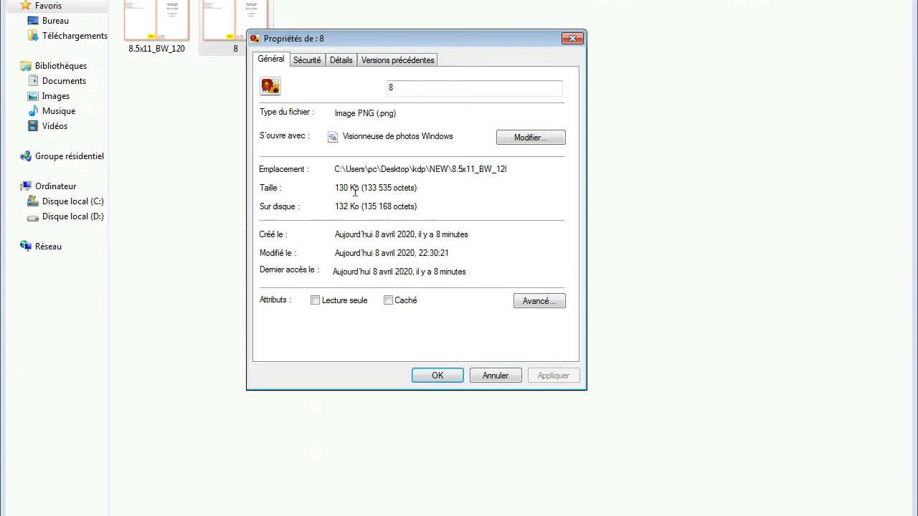
{"action": "left_click", "coordinate": [494, 375]}
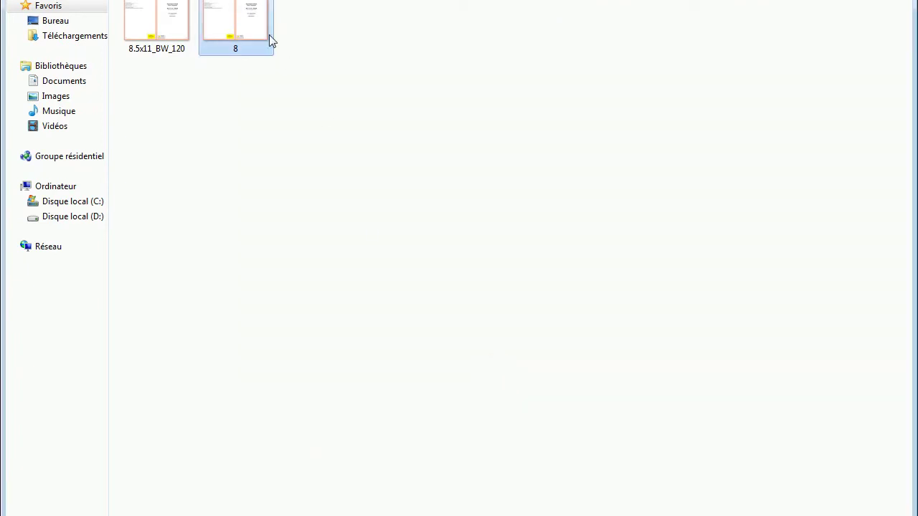
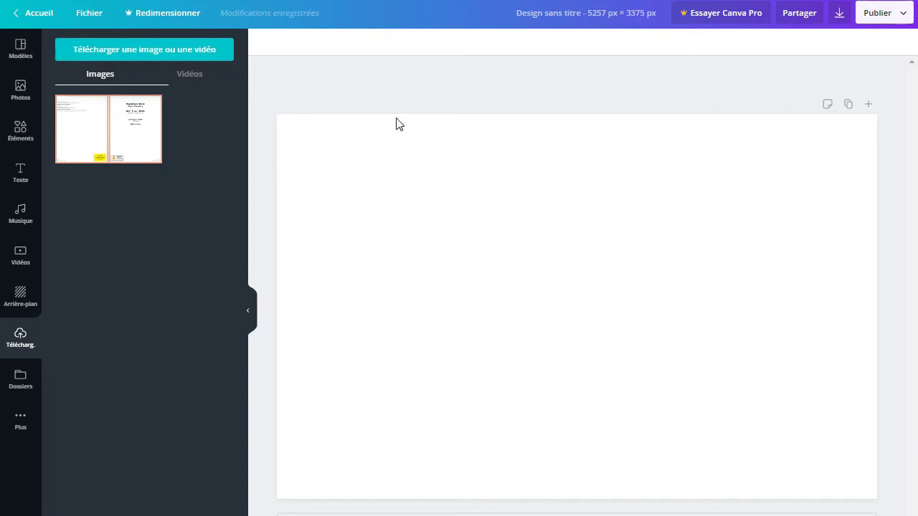
Step: Add the uploaded cover template image to the blank design and scale it to fill the whole page
{"action": "left_click", "coordinate": [107, 138]}
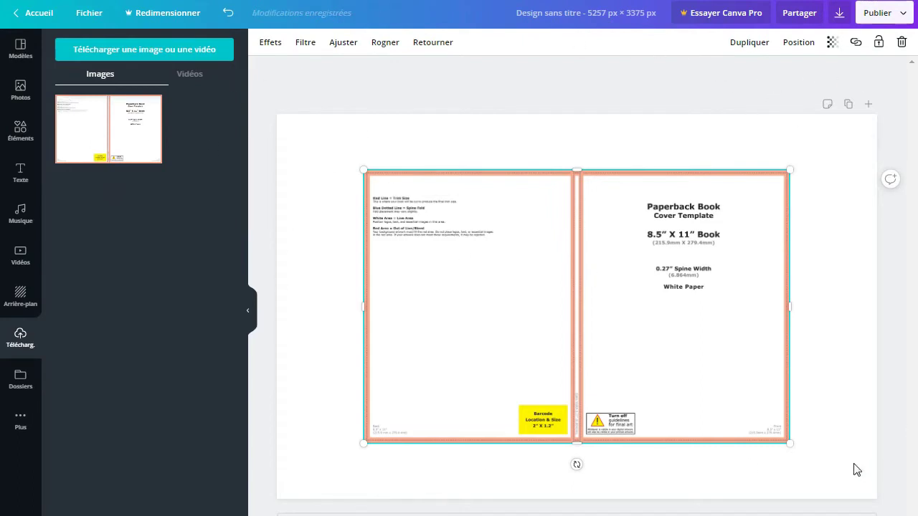
{"action": "left_click_drag", "start_coordinate": [623, 320], "coordinate": [533, 256]}
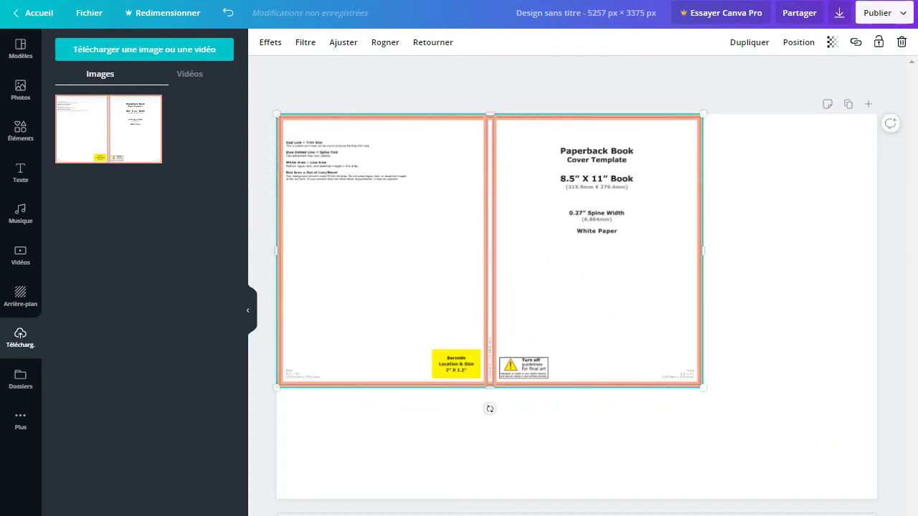
{"action": "left_click_drag", "start_coordinate": [703, 387], "coordinate": [876, 496]}
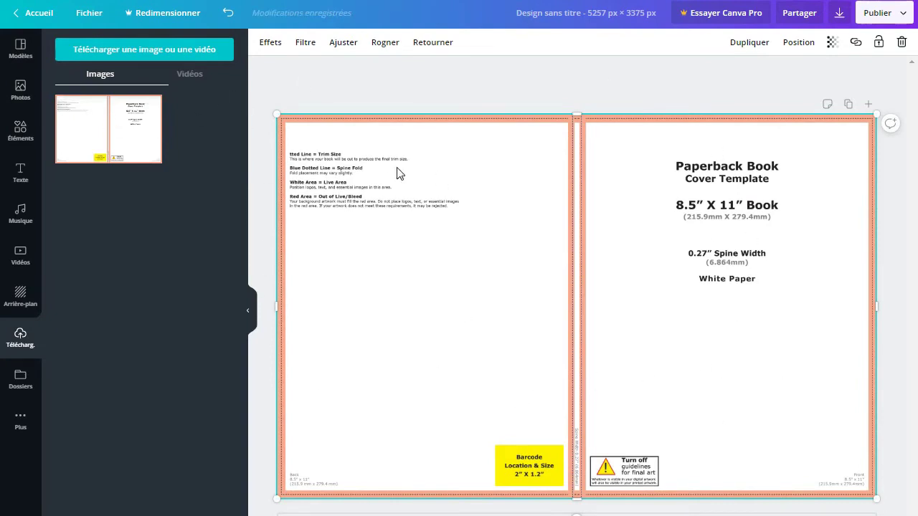
{"action": "left_click", "coordinate": [889, 389]}
Step: Lower the transparency value of the cover template image to 49
{"action": "left_click", "coordinate": [721, 315]}
{"action": "left_click", "coordinate": [722, 318]}
{"action": "left_click", "coordinate": [779, 320]}
{"action": "left_click", "coordinate": [831, 42]}
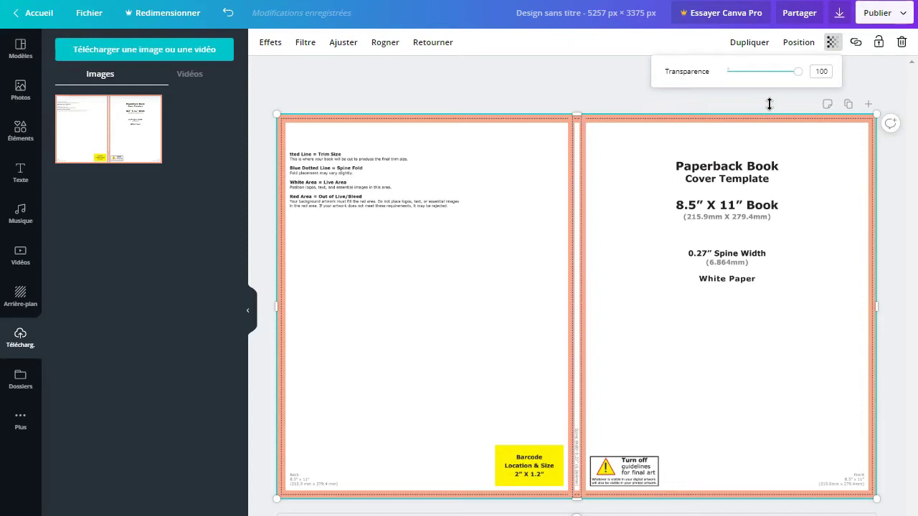
{"action": "left_click_drag", "start_coordinate": [798, 72], "coordinate": [760, 73]}
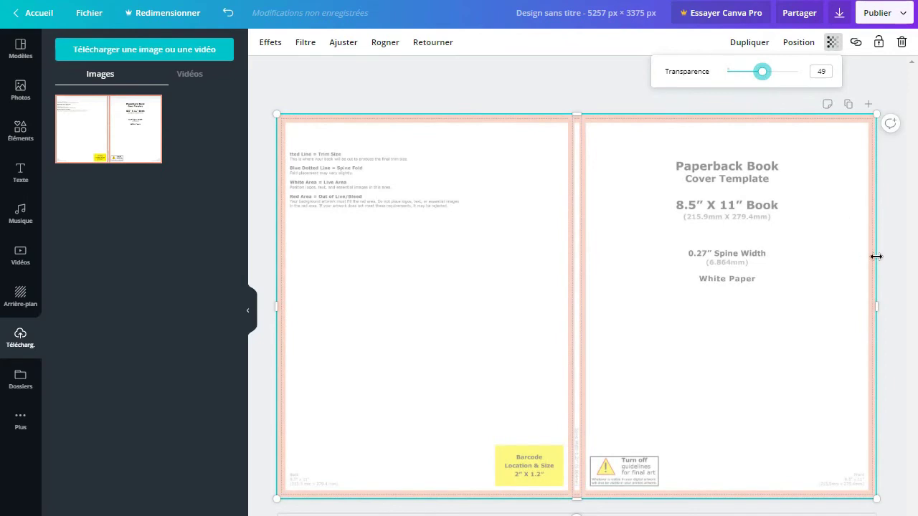
{"action": "left_click", "coordinate": [905, 262]}
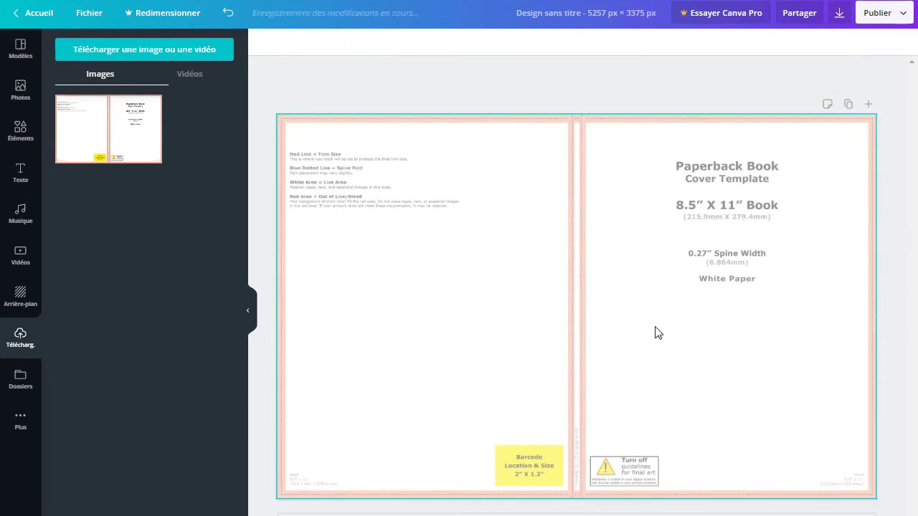
Step: Raise the template image's transparency value to 100, then reduce it to 41
{"action": "left_click", "coordinate": [728, 177]}
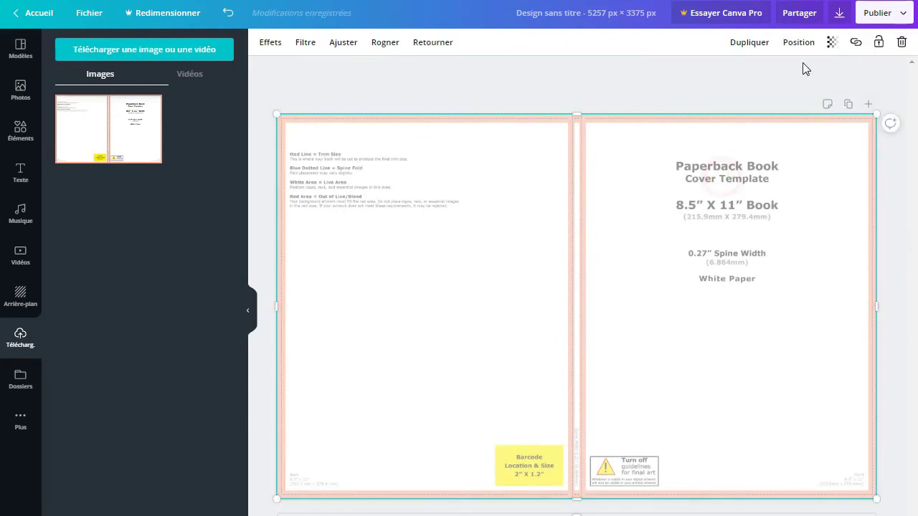
{"action": "left_click", "coordinate": [831, 42]}
{"action": "left_click_drag", "start_coordinate": [762, 72], "coordinate": [796, 71]}
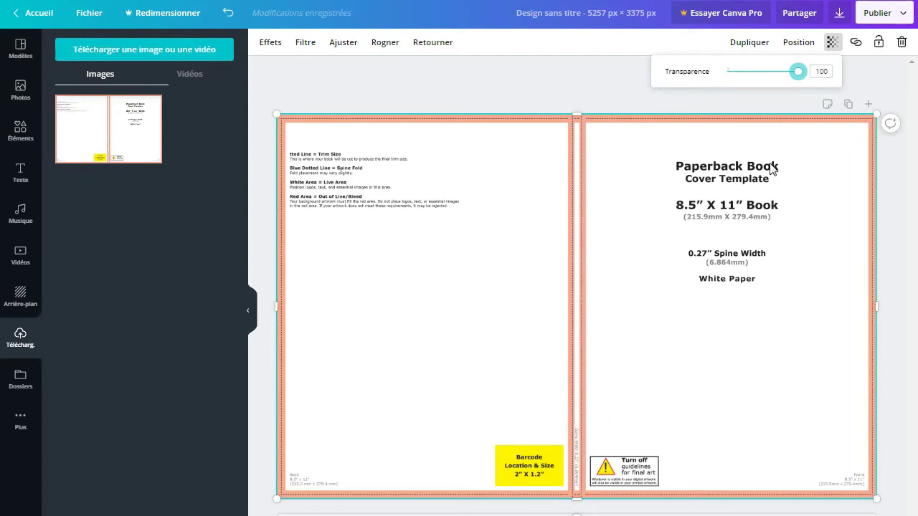
{"action": "mouse_move", "coordinate": [797, 71]}
{"action": "left_mouse_down"}
{"action": "mouse_move", "coordinate": [774, 76]}
{"action": "mouse_move", "coordinate": [788, 75]}
{"action": "left_mouse_up"}
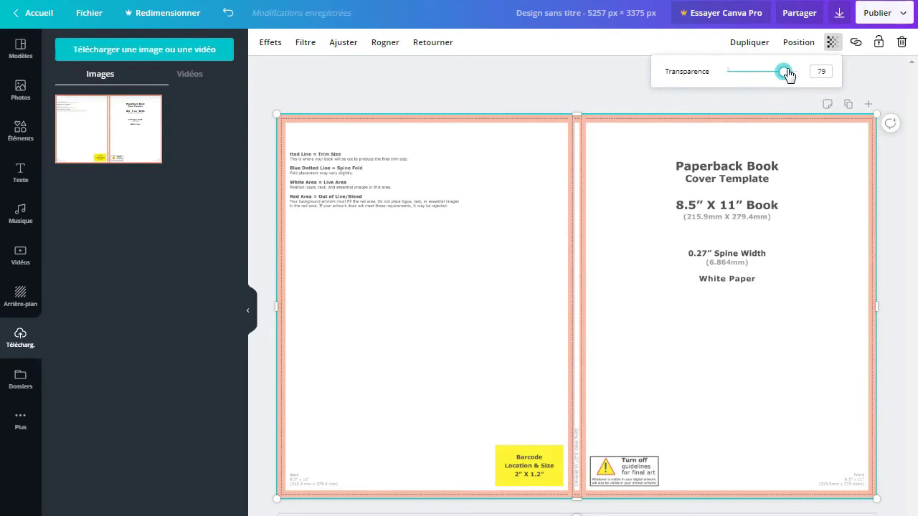
{"action": "left_click_drag", "start_coordinate": [784, 71], "coordinate": [757, 72]}
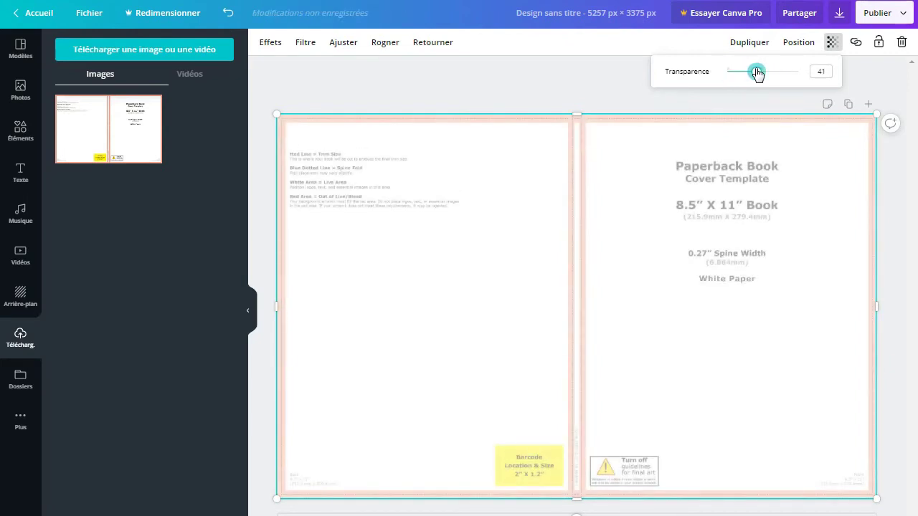
Step: Lower the template image's transparency value slightly below 41 and deselect the image
{"action": "mouse_move", "coordinate": [757, 72]}
{"action": "left_mouse_down"}
{"action": "mouse_move", "coordinate": [739, 72]}
{"action": "mouse_move", "coordinate": [751, 72]}
{"action": "left_mouse_up"}
{"action": "left_click", "coordinate": [890, 319]}
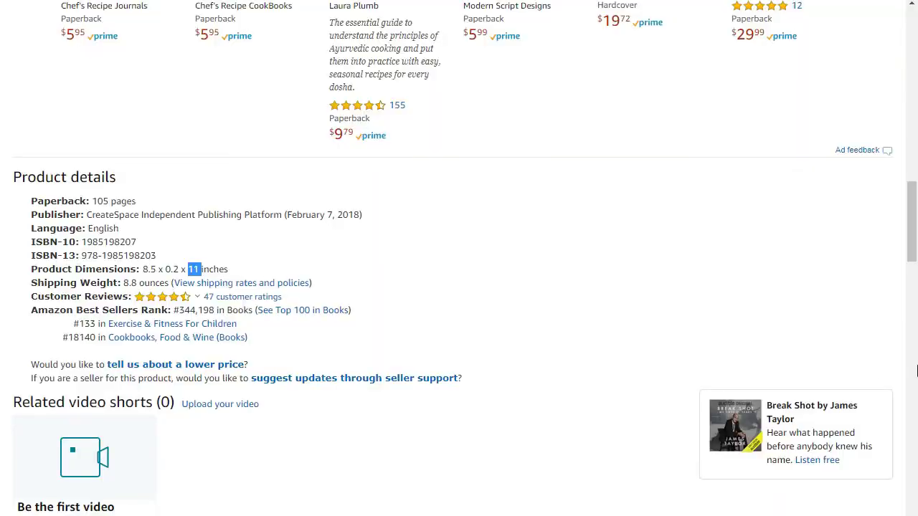
Step: Copy the book title "Blank Recipe Shit Cooking Book" from the heading of the KDP paperback content page
{"action": "left_click_drag", "start_coordinate": [911, 221], "coordinate": [911, 49]}
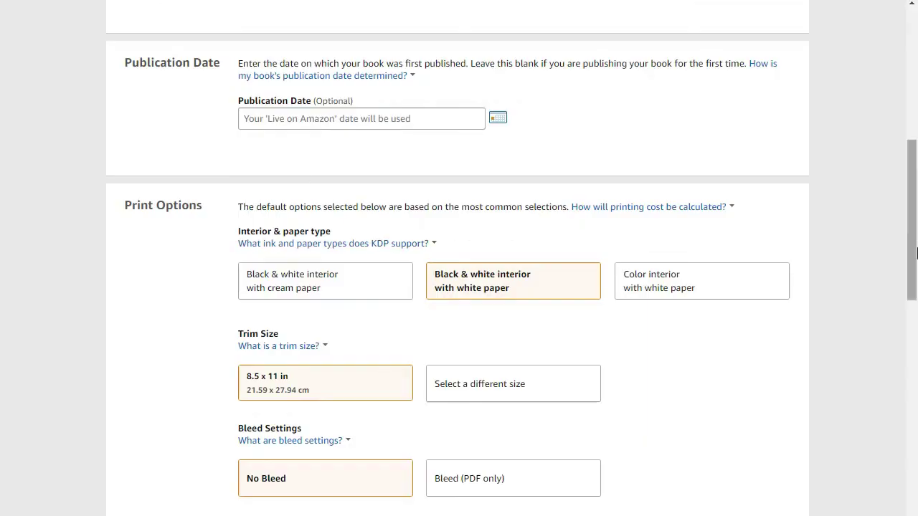
{"action": "left_click_drag", "start_coordinate": [907, 239], "coordinate": [908, 109]}
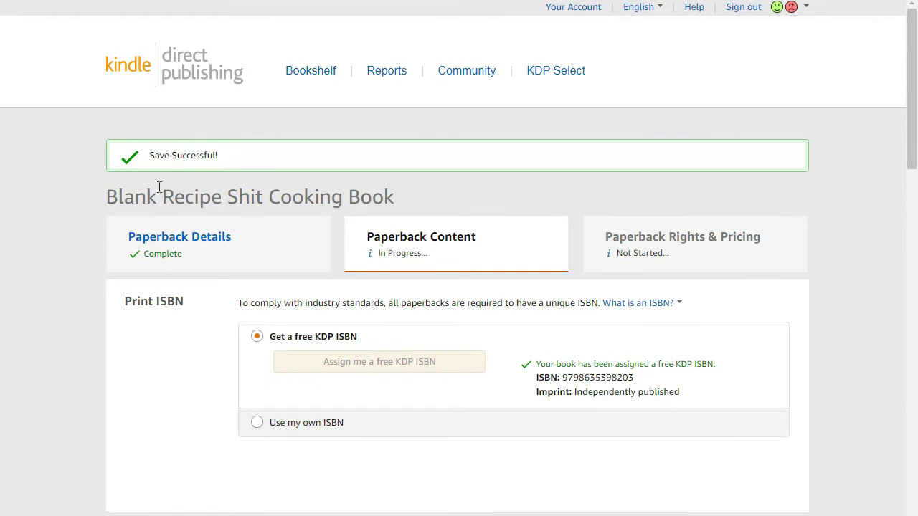
{"action": "triple_click", "coordinate": [185, 198]}
{"action": "right_click", "coordinate": [188, 199]}
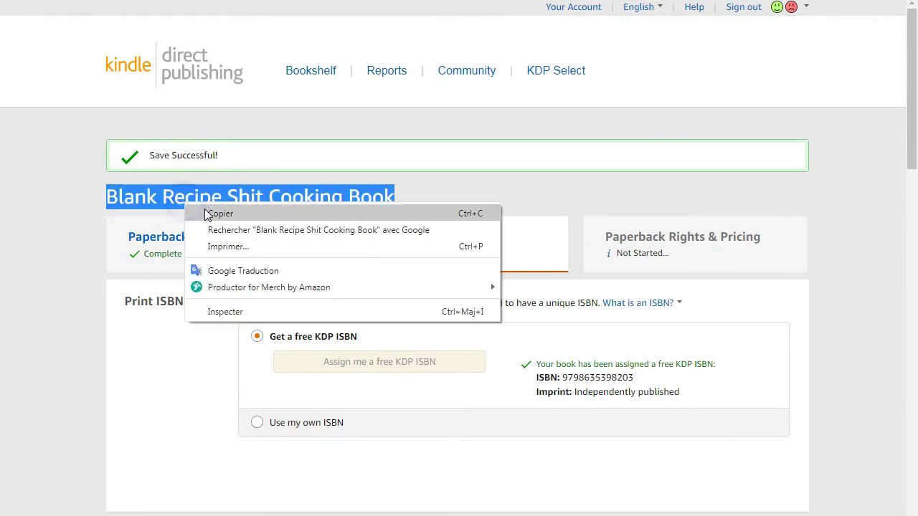
{"action": "left_click", "coordinate": [206, 210]}
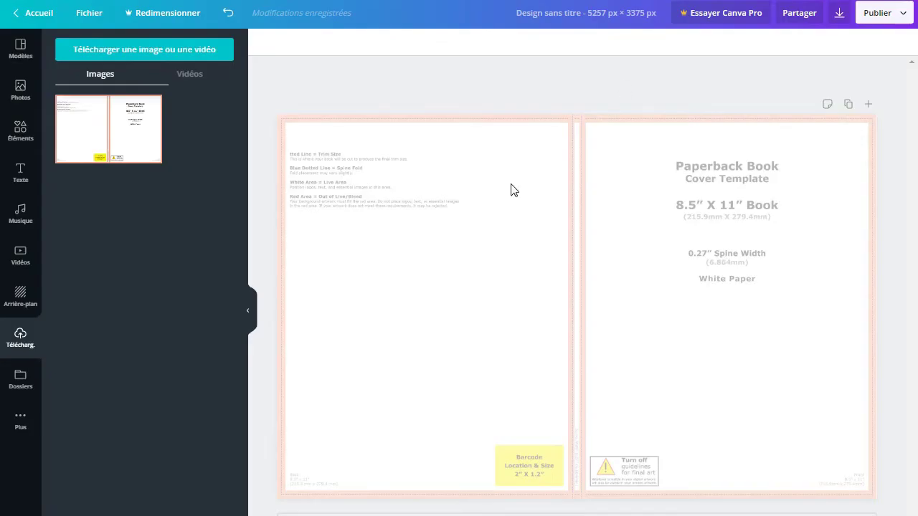
Step: Lower the transparency value of the cover template image to 0 in the Canva design
{"action": "left_click", "coordinate": [506, 358]}
{"action": "left_click", "coordinate": [833, 43]}
{"action": "left_click_drag", "start_coordinate": [795, 70], "coordinate": [727, 69]}
{"action": "left_click", "coordinate": [674, 301]}
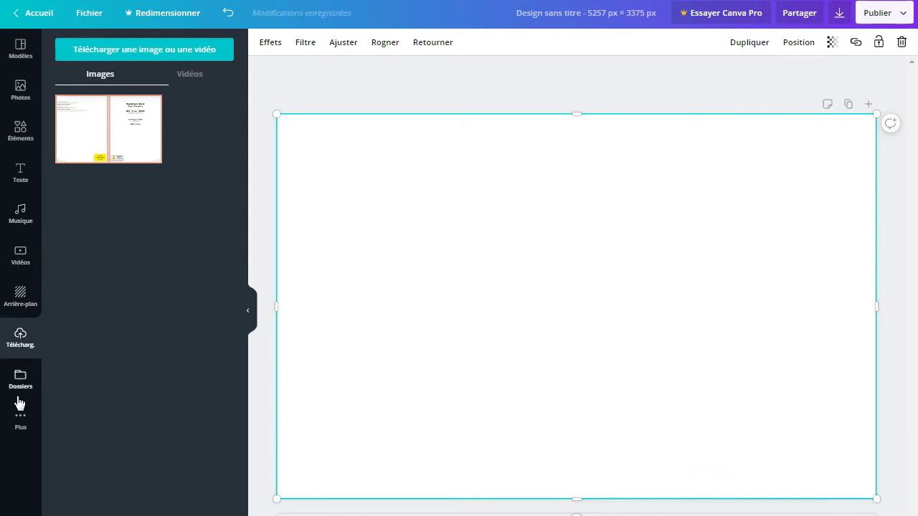
Step: Try solid black, pink, light purple and purple as the page background colour
{"action": "left_click", "coordinate": [21, 297]}
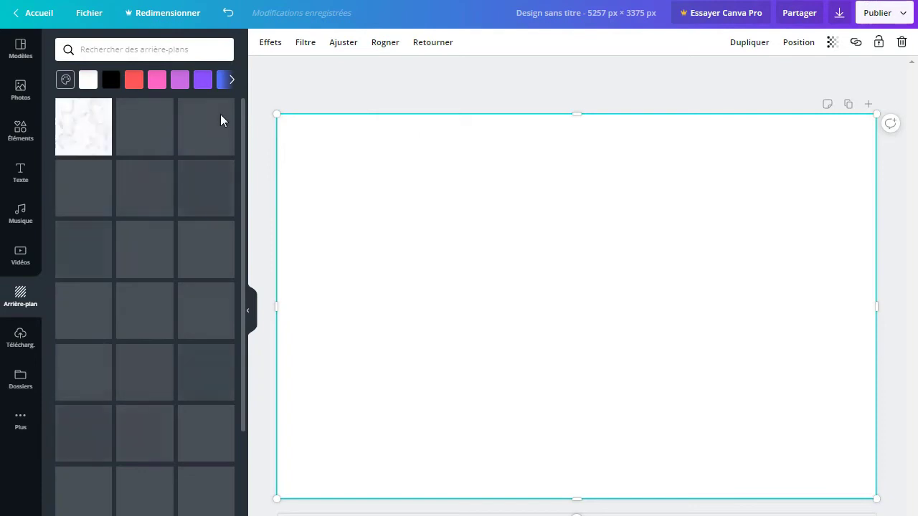
{"action": "left_click", "coordinate": [109, 81]}
{"action": "left_click", "coordinate": [157, 80]}
{"action": "left_click", "coordinate": [180, 81]}
{"action": "left_click", "coordinate": [203, 80]}
{"action": "left_click", "coordinate": [234, 81]}
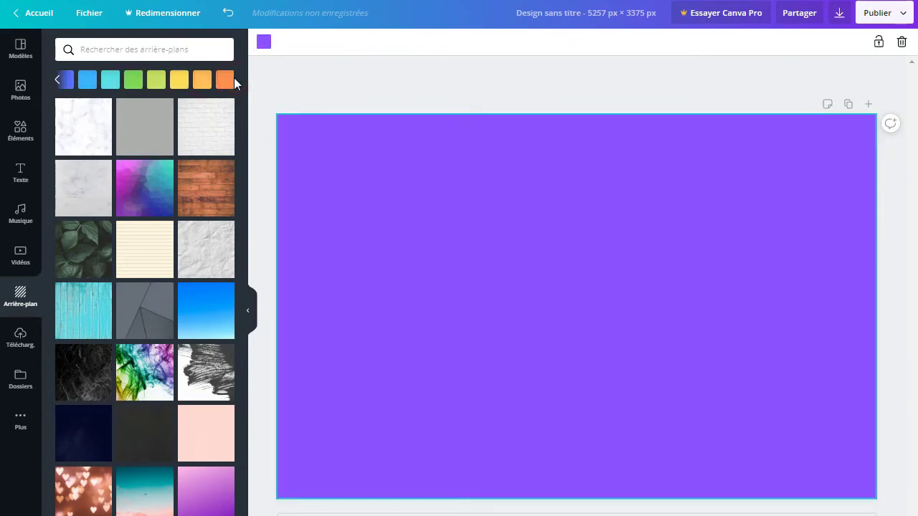
Step: Try several image backgrounds, including dark textures and a colourful painting, and apply the dark blue starry sky
{"action": "left_click", "coordinate": [94, 393]}
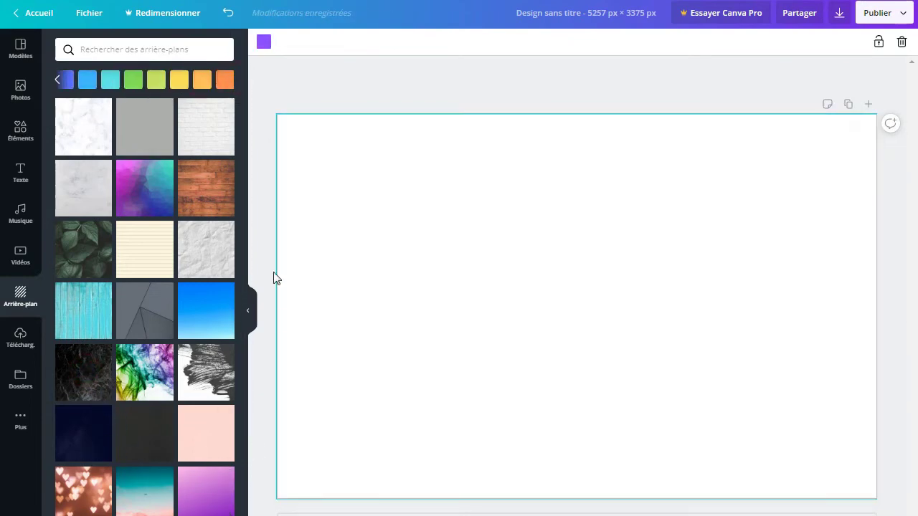
{"action": "scroll", "coordinate": [243, 124], "scroll_direction": "down", "scroll_amount": 1}
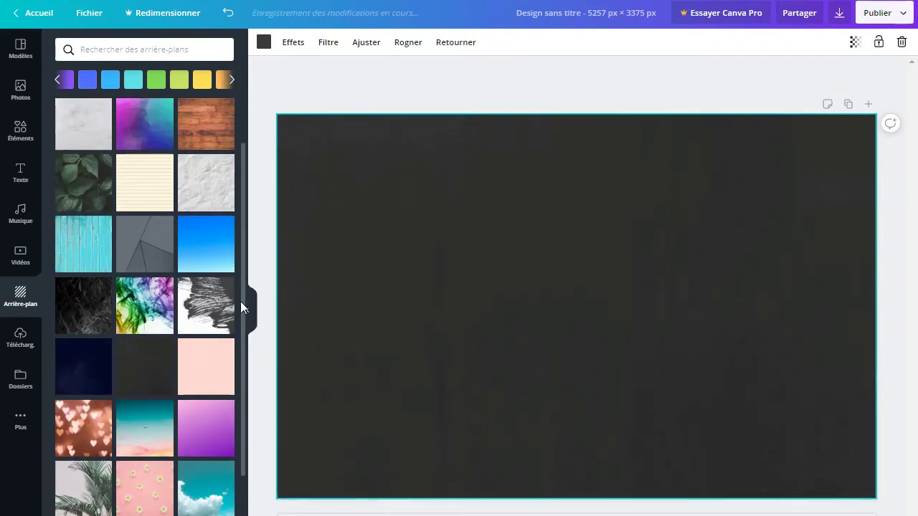
{"action": "left_click_drag", "start_coordinate": [242, 303], "coordinate": [256, 485]}
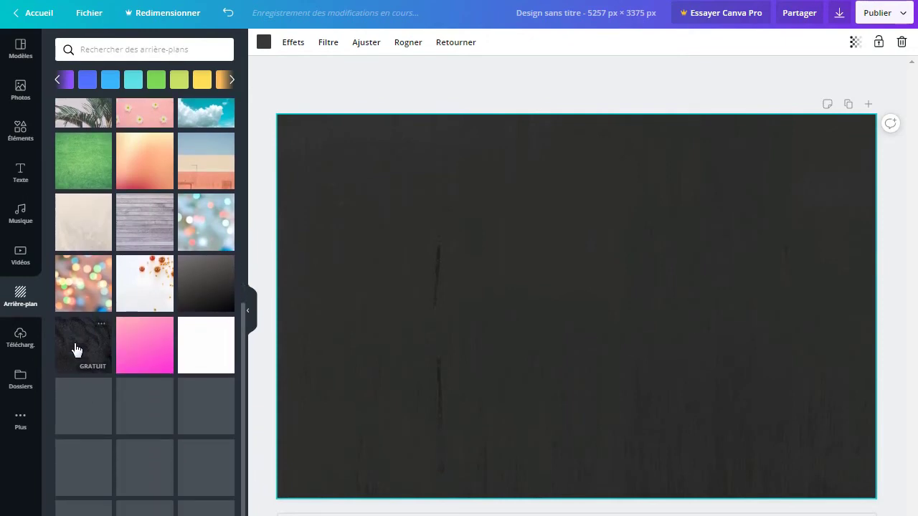
{"action": "left_click", "coordinate": [88, 365]}
{"action": "left_click_drag", "start_coordinate": [244, 355], "coordinate": [250, 395]}
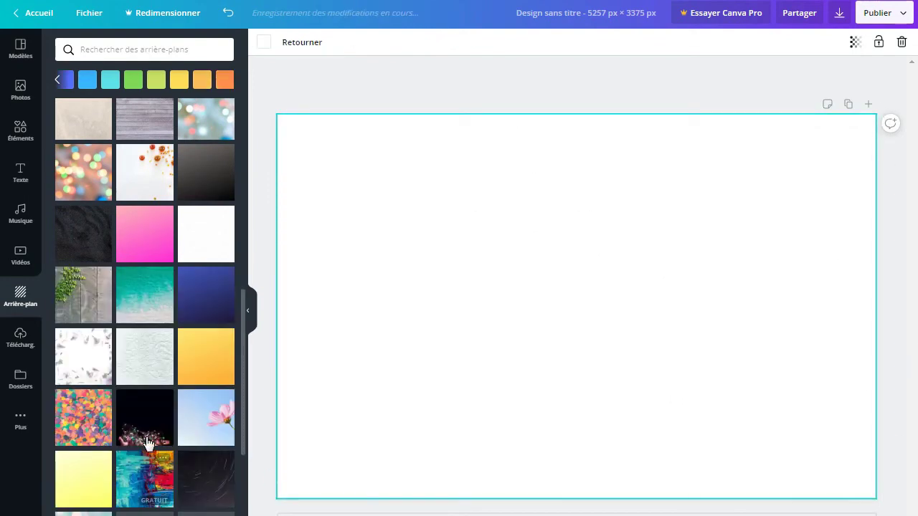
{"action": "left_click", "coordinate": [147, 483]}
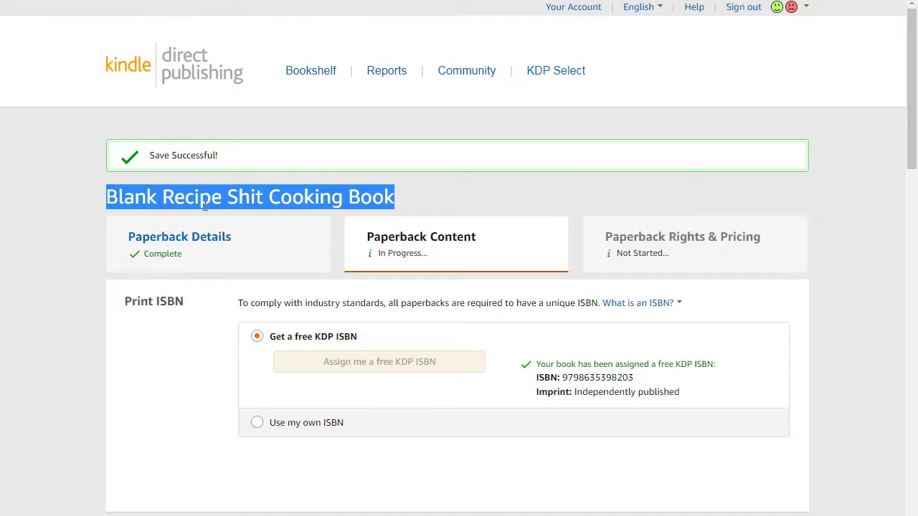
Step: Copy the selected book title from the KDP page again
{"action": "right_click", "coordinate": [204, 205]}
{"action": "left_click", "coordinate": [215, 212]}
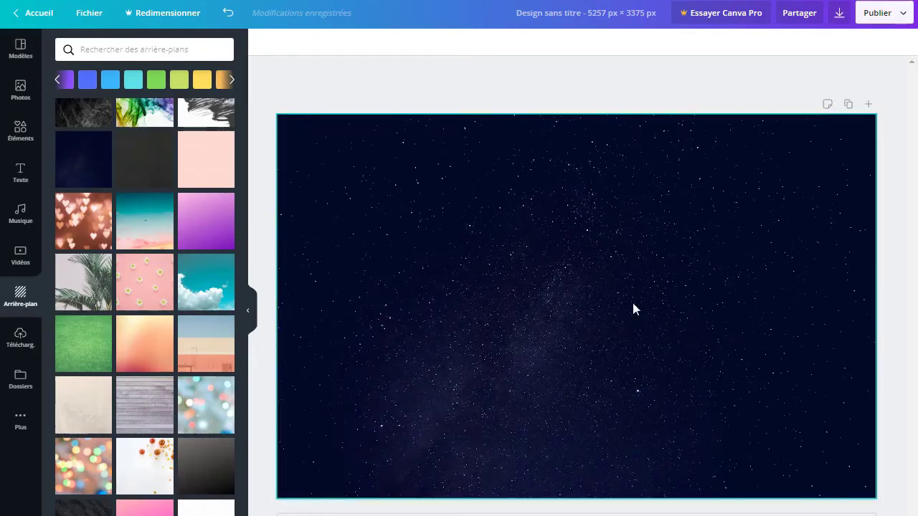
Step: Set the transparency value of the template image to 26 over the starry background in Canva
{"action": "left_click", "coordinate": [635, 304]}
{"action": "left_click", "coordinate": [835, 44]}
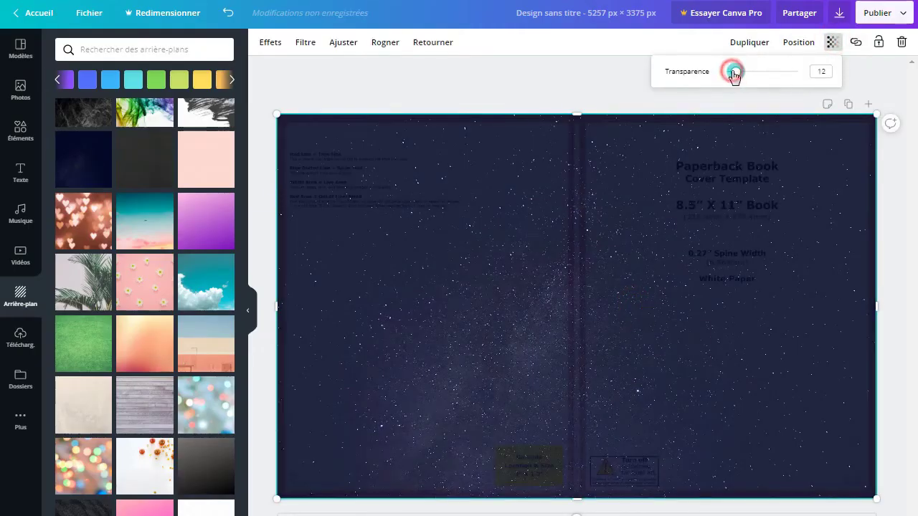
{"action": "left_click_drag", "start_coordinate": [734, 73], "coordinate": [746, 75]}
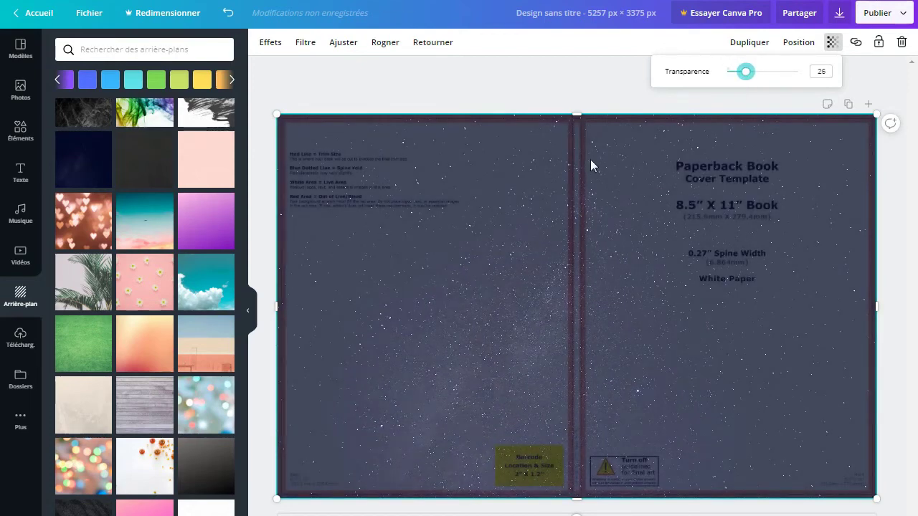
{"action": "left_click", "coordinate": [896, 279]}
Step: Add the "Bonne Saint-Valentin !" font combination to the cover, enlarge it and move it toward the back cover
{"action": "left_click", "coordinate": [20, 172]}
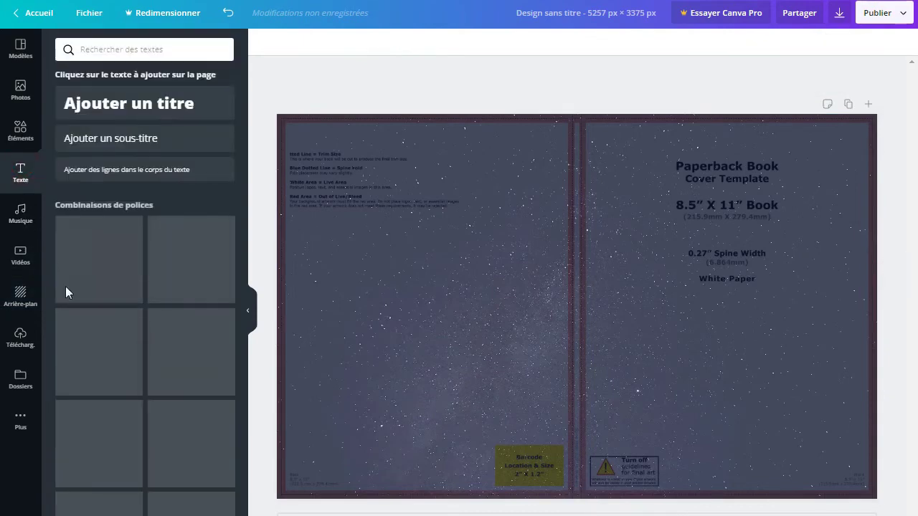
{"action": "left_click_drag", "start_coordinate": [242, 159], "coordinate": [231, 78]}
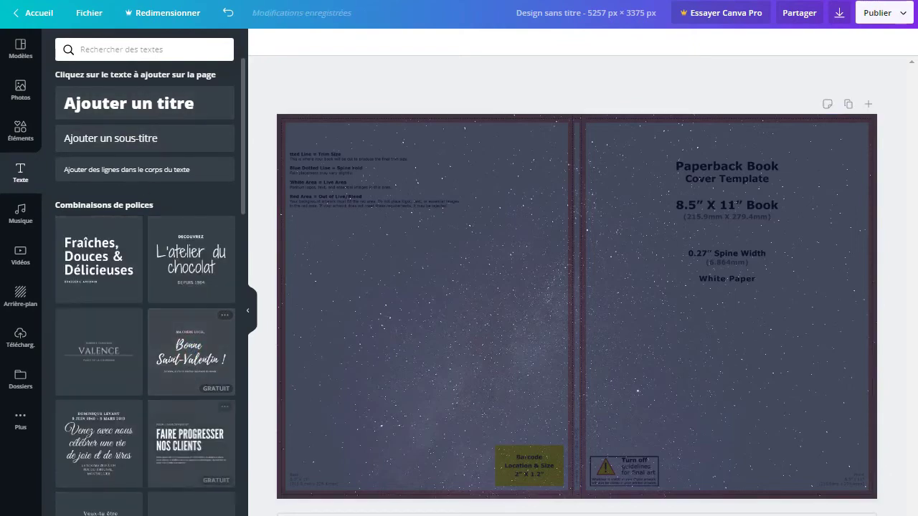
{"action": "left_click", "coordinate": [216, 354]}
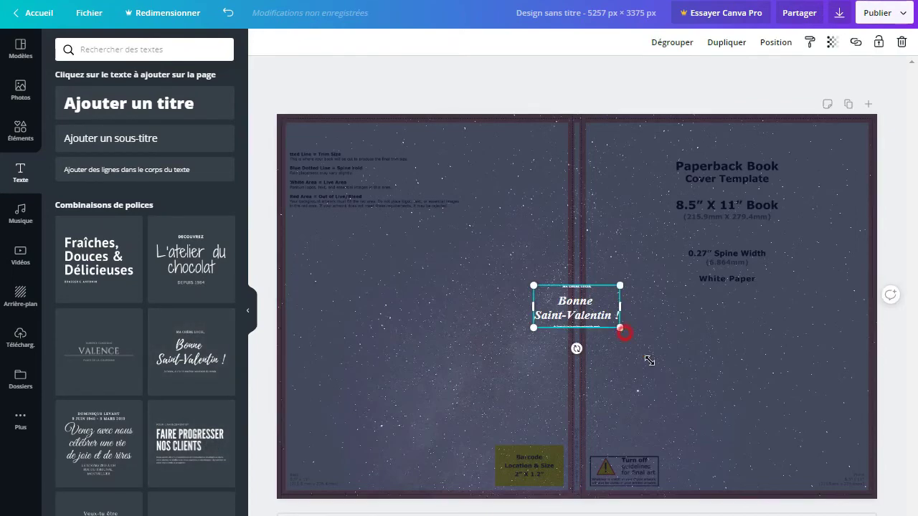
{"action": "left_click_drag", "start_coordinate": [630, 339], "coordinate": [797, 418]}
{"action": "left_click_drag", "start_coordinate": [677, 372], "coordinate": [505, 288]}
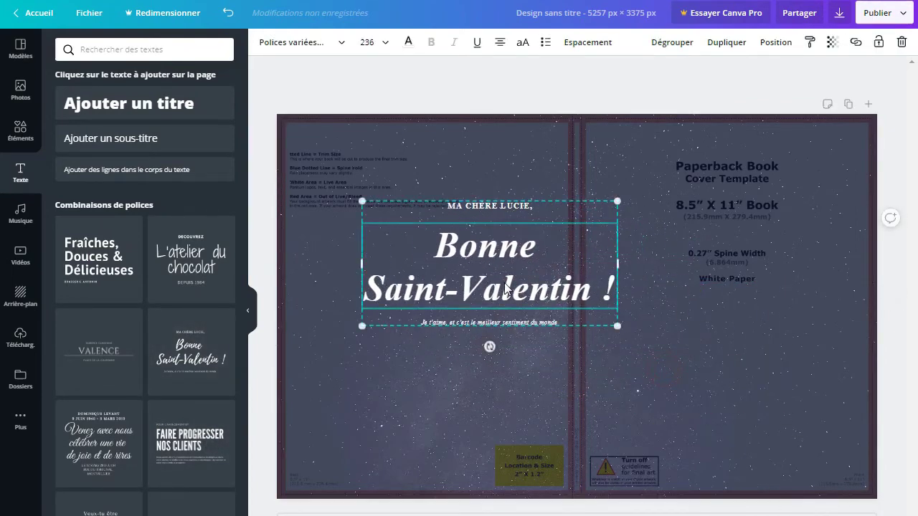
Step: Delete the small text lines below and above the "Bonne Saint-Valentin !" heading
{"action": "double_click", "coordinate": [505, 287]}
{"action": "left_click", "coordinate": [537, 323]}
{"action": "left_click", "coordinate": [537, 324]}
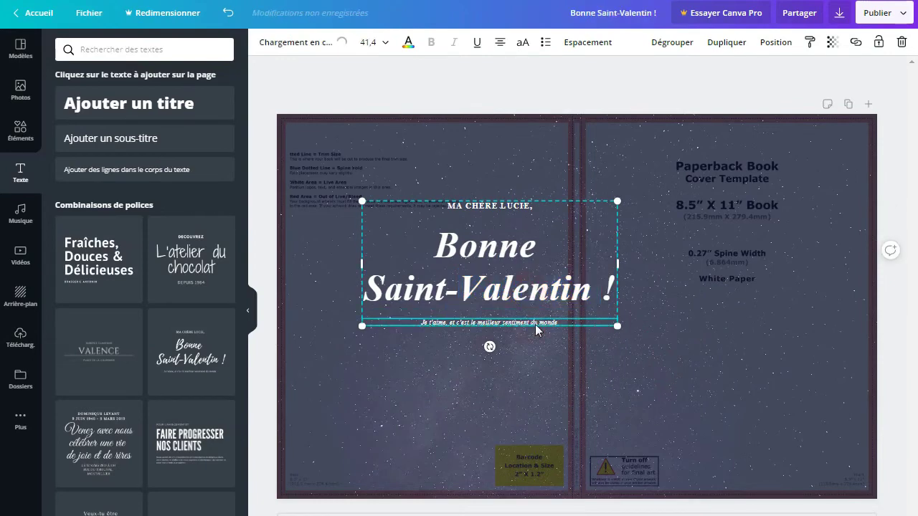
{"action": "key", "text": "Delete"}
{"action": "left_click", "coordinate": [501, 205]}
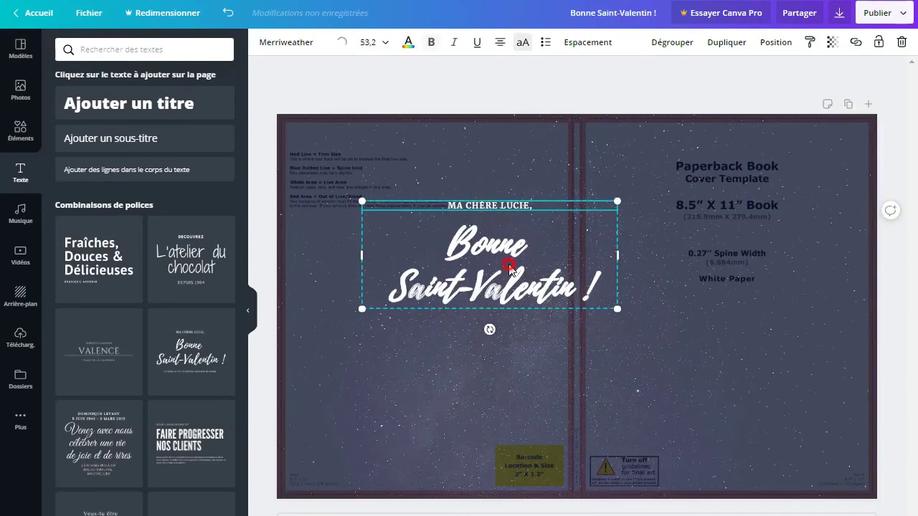
{"action": "key", "text": "Delete"}
Step: Replace the "Bonne Saint-Valentin !" heading with the copied title "Blank Recipe Shit Cooking Book"
{"action": "double_click", "coordinate": [509, 267]}
{"action": "left_click_drag", "start_coordinate": [592, 297], "coordinate": [469, 261]}
{"action": "right_click", "coordinate": [468, 260]}
{"action": "left_click", "coordinate": [493, 303]}
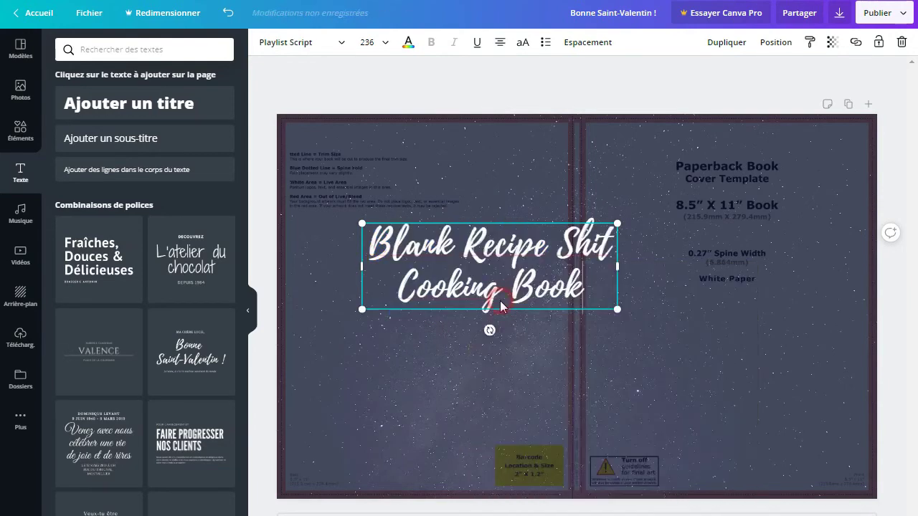
Step: Enlarge the title text to size 254 and move it to the upper part of the front cover
{"action": "left_click_drag", "start_coordinate": [617, 309], "coordinate": [626, 343]}
{"action": "left_click", "coordinate": [544, 273]}
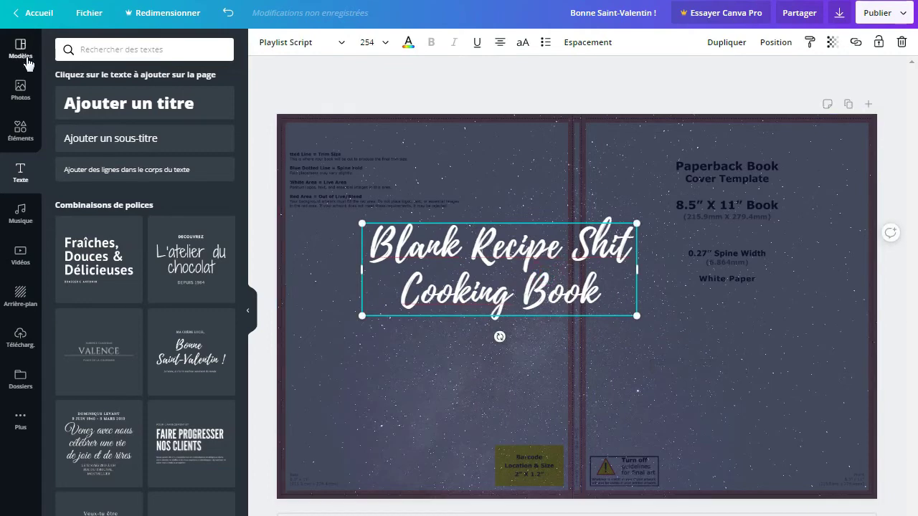
{"action": "left_click_drag", "start_coordinate": [459, 223], "coordinate": [689, 159]}
{"action": "left_click", "coordinate": [709, 336]}
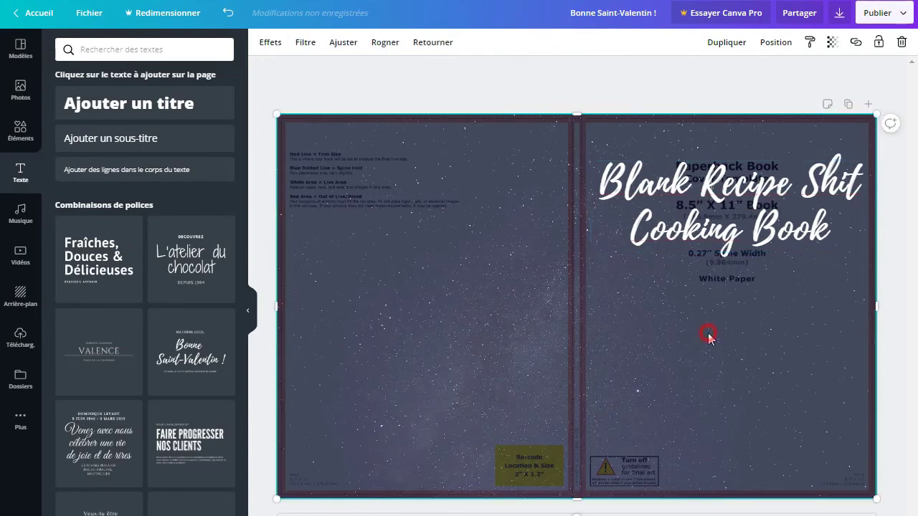
Step: Upload the flower bouquet image 50-508146_flower-bouquet and add it to the cover design
{"action": "left_click", "coordinate": [21, 339]}
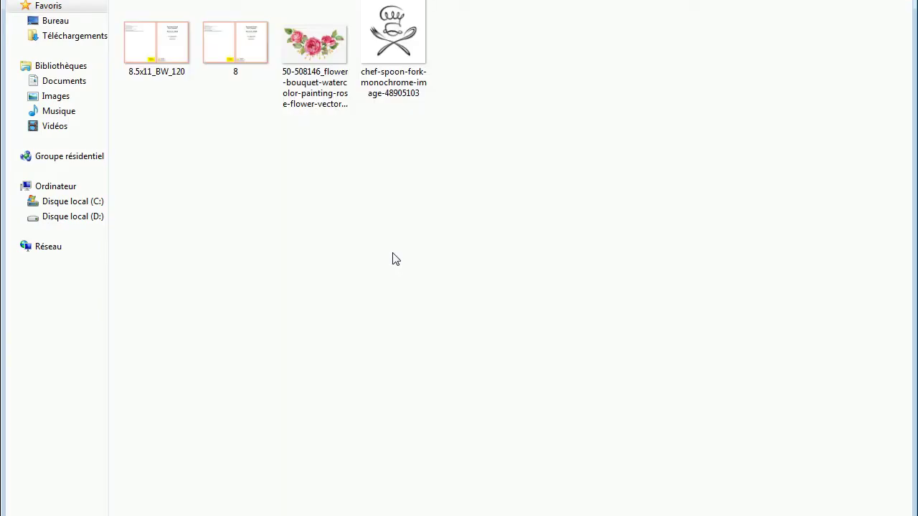
{"action": "double_click", "coordinate": [322, 56]}
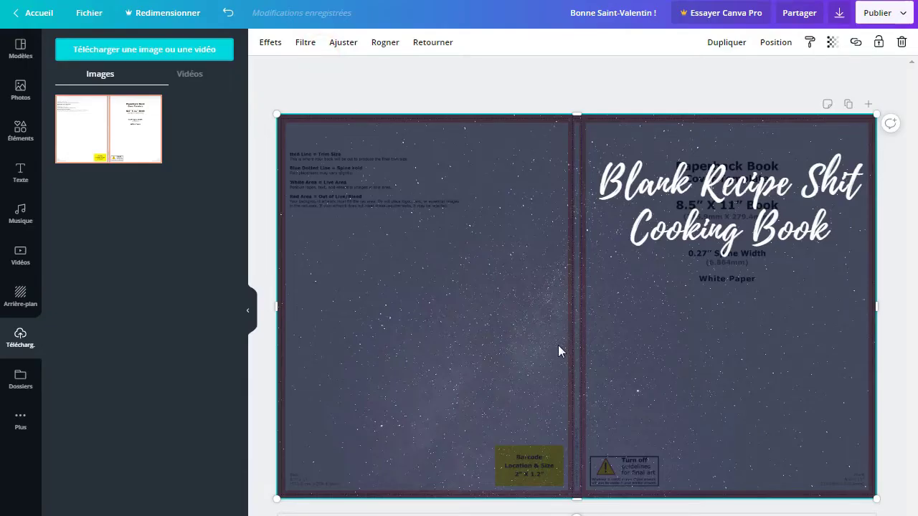
{"action": "left_click", "coordinate": [127, 124]}
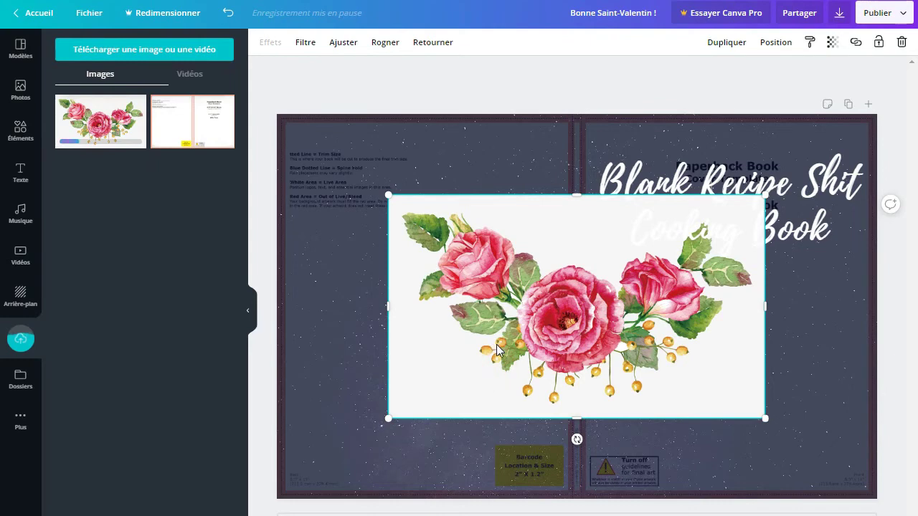
Step: Switch to Photoshop and open the 50-508146_flower-bouquet image as a smart object
{"action": "key", "text": "alt+Tab"}
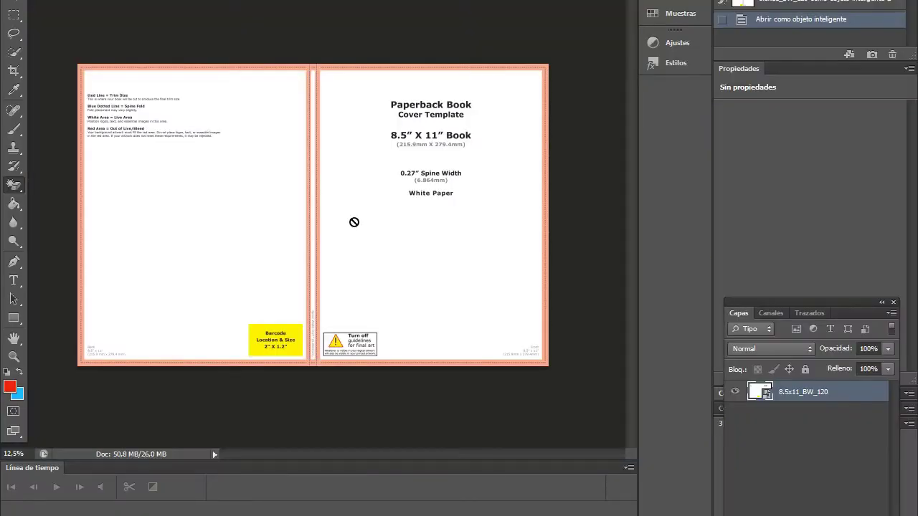
{"action": "left_click", "coordinate": [15, 1]}
{"action": "left_click", "coordinate": [98, 16]}
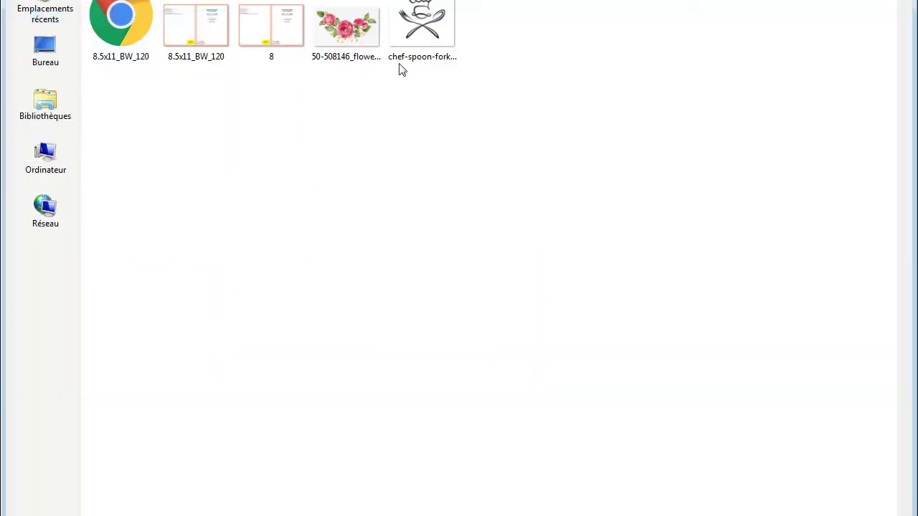
{"action": "left_click", "coordinate": [335, 15]}
{"action": "double_click", "coordinate": [335, 15]}
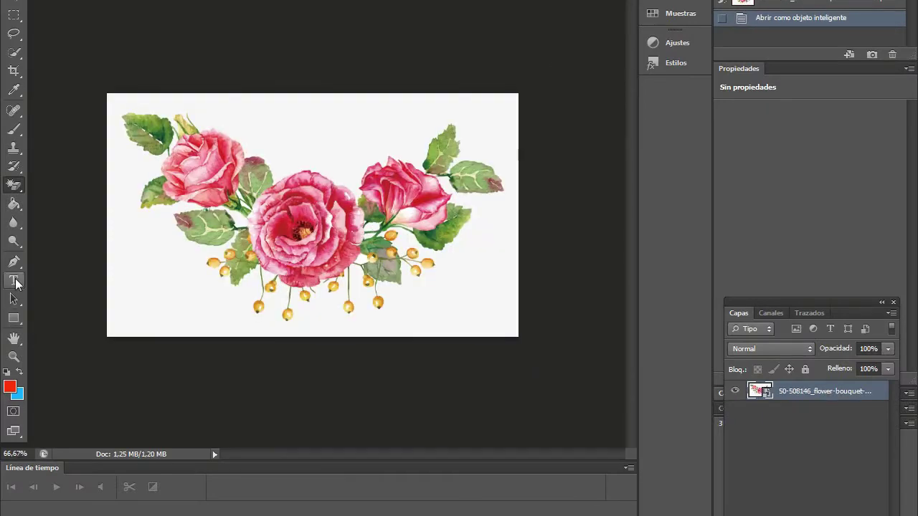
Step: Rasterize the bouquet layer and erase its light background, including the gaps between the leaves, with the Magic Eraser
{"action": "left_click", "coordinate": [134, 173]}
{"action": "left_click", "coordinate": [408, 203]}
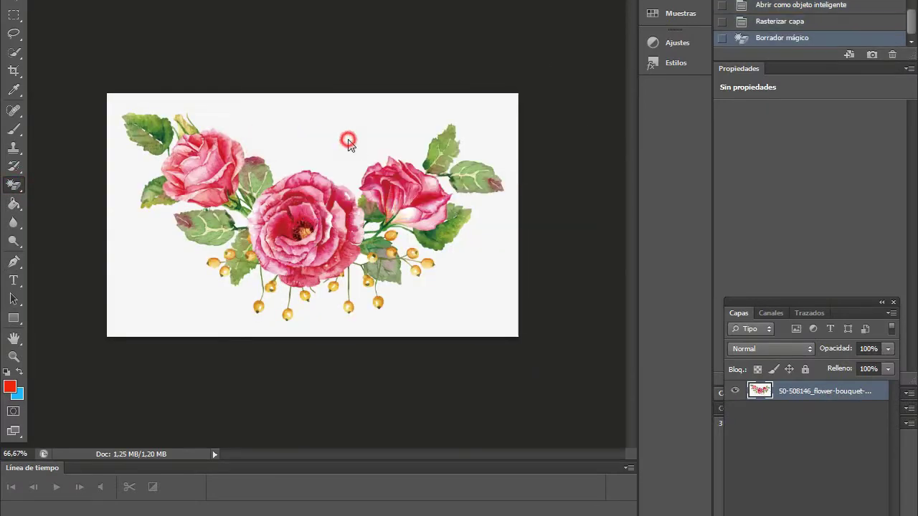
{"action": "left_click", "coordinate": [364, 256]}
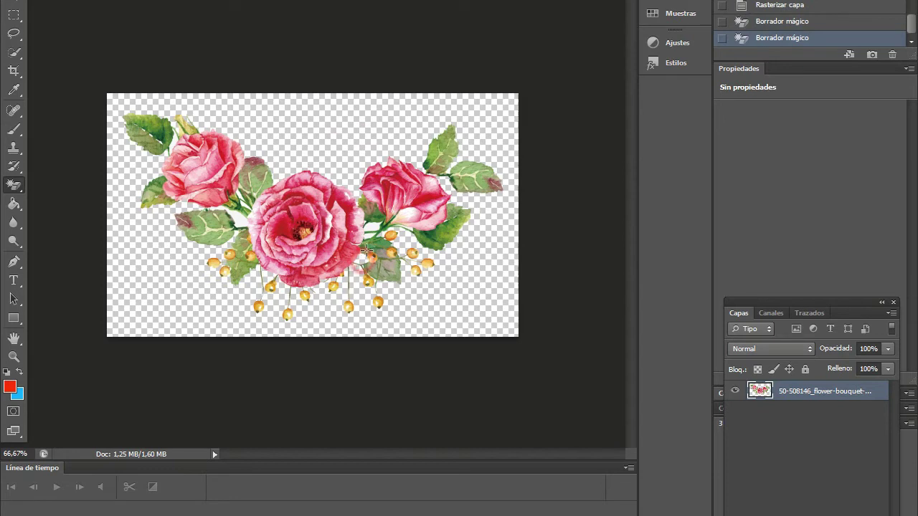
{"action": "left_click", "coordinate": [238, 210]}
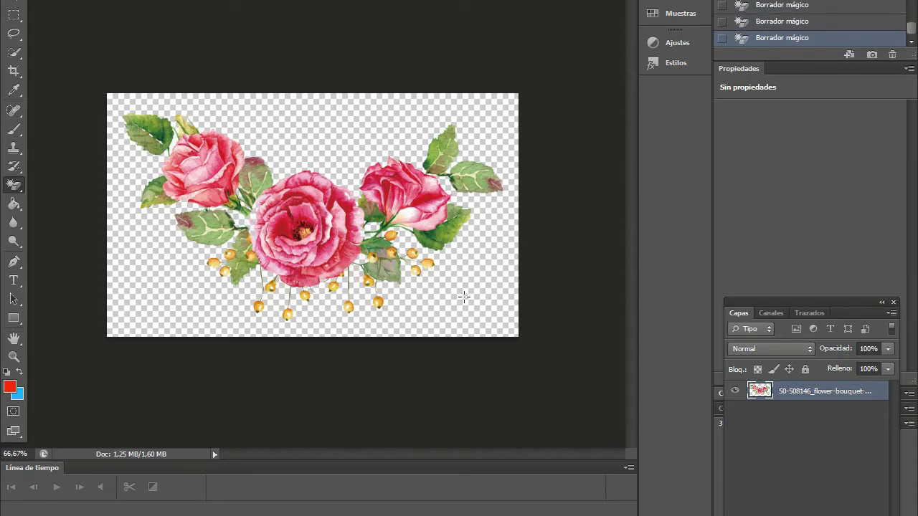
Step: Save the background-free bouquet as a web image
{"action": "left_click", "coordinate": [14, 0]}
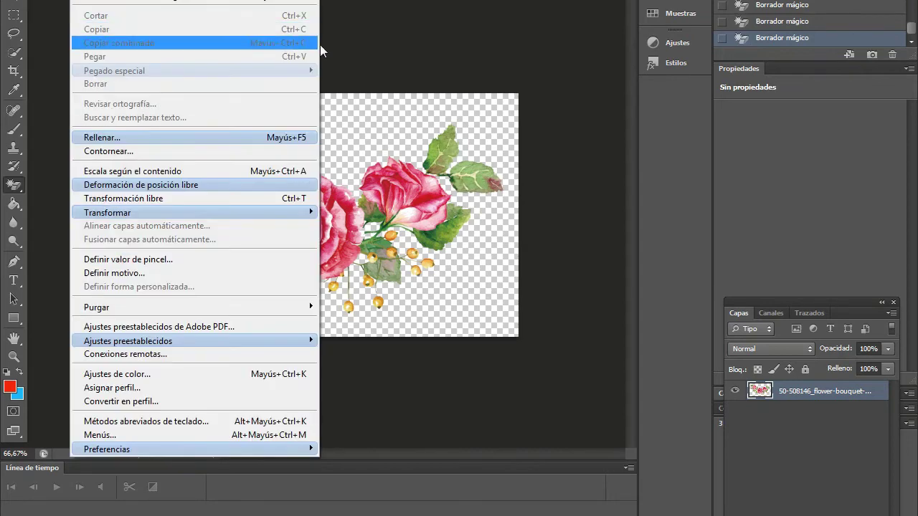
{"action": "left_click", "coordinate": [14, 0]}
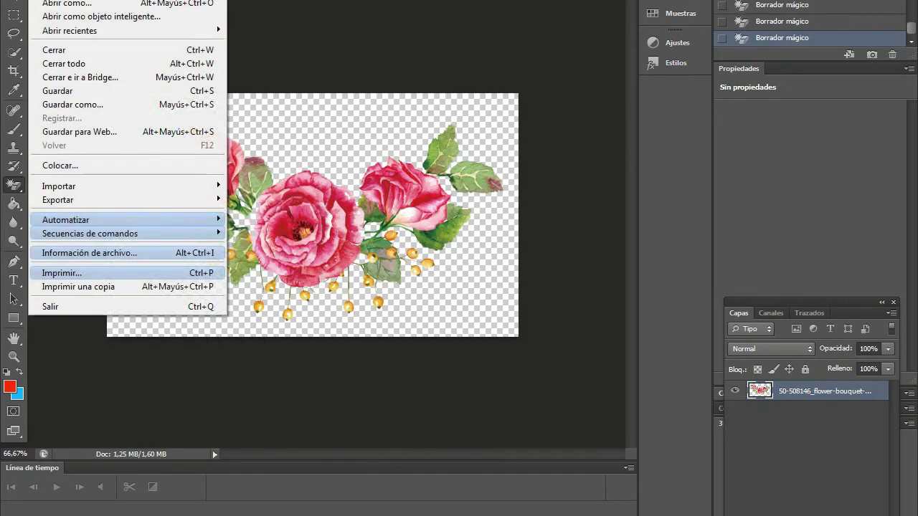
{"action": "left_click", "coordinate": [118, 132]}
{"action": "left_click", "coordinate": [589, 486]}
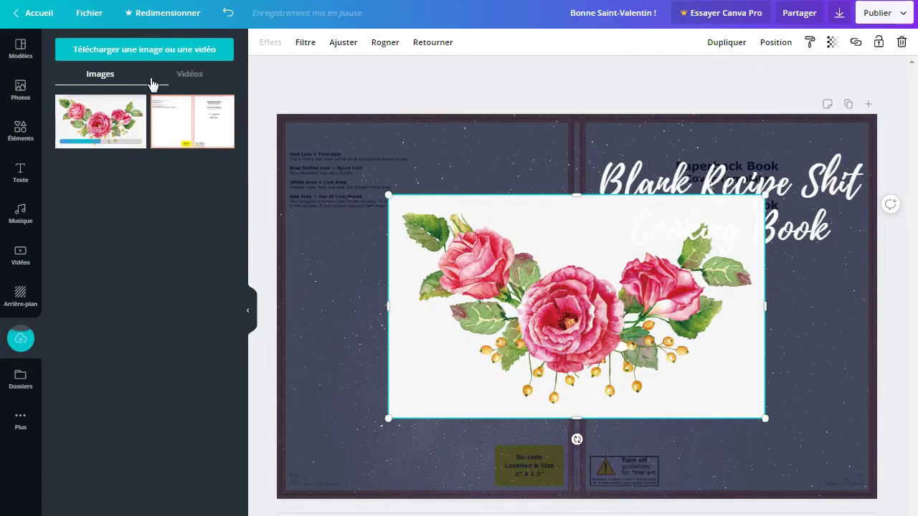
Step: Switch to Canva, upload the background-free bouquet image and delete the bouquet with the light background from the cover
{"action": "left_click", "coordinate": [144, 51]}
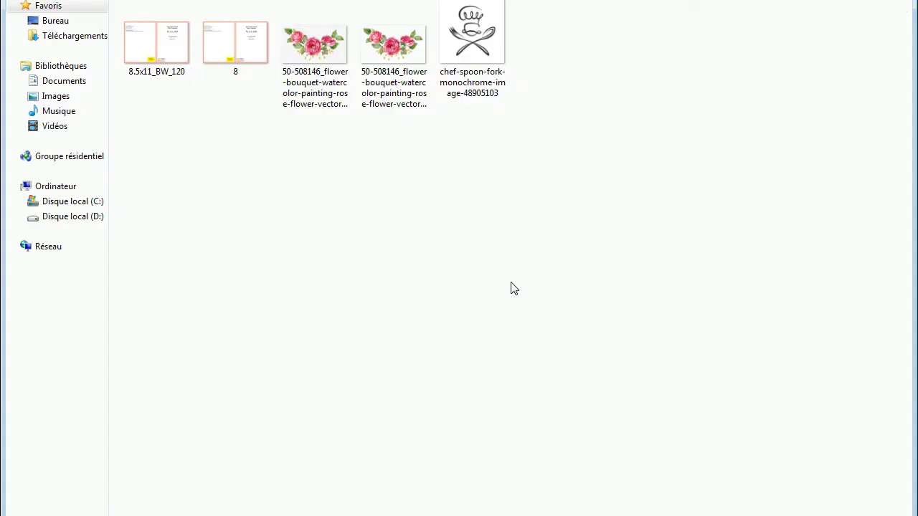
{"action": "double_click", "coordinate": [393, 43]}
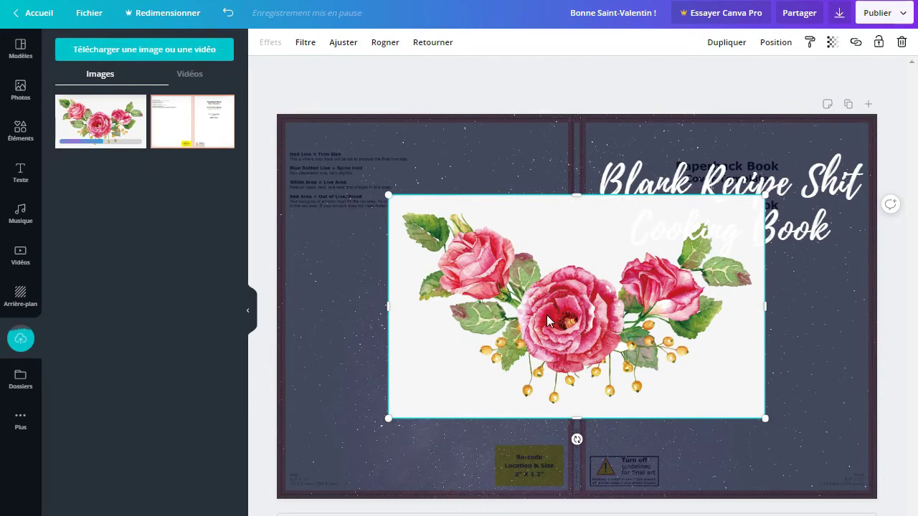
{"action": "key", "text": "Delete"}
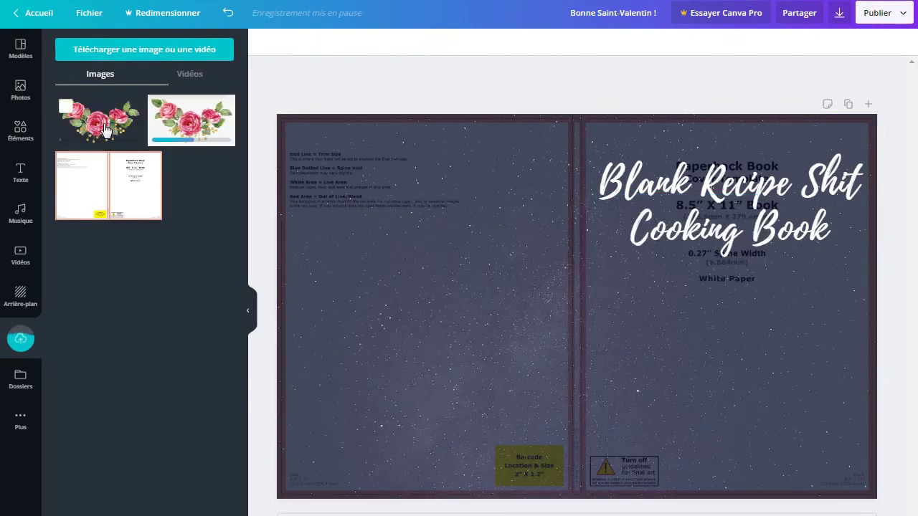
Step: Add the transparent bouquet to the design, shrink it and place it on the lower part of the front cover
{"action": "left_click", "coordinate": [104, 128]}
{"action": "left_click_drag", "start_coordinate": [388, 195], "coordinate": [549, 263]}
{"action": "left_click_drag", "start_coordinate": [666, 349], "coordinate": [675, 379]}
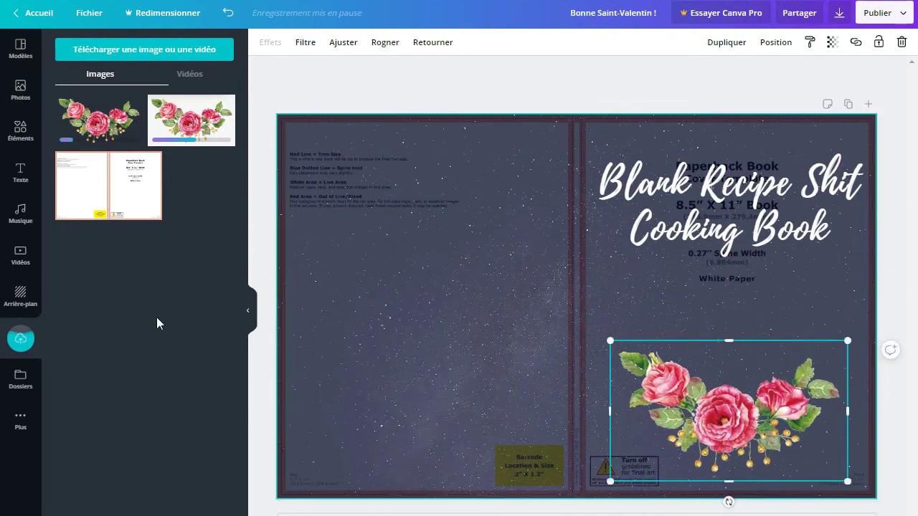
Step: Add the pink lily from the Croquis de fleurs elements and place it small below the title's right end
{"action": "left_click", "coordinate": [19, 138]}
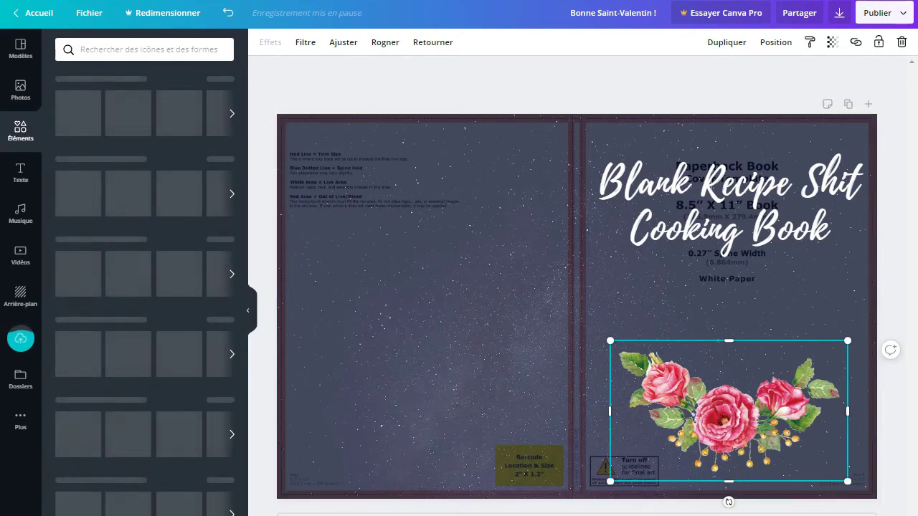
{"action": "left_click", "coordinate": [728, 217]}
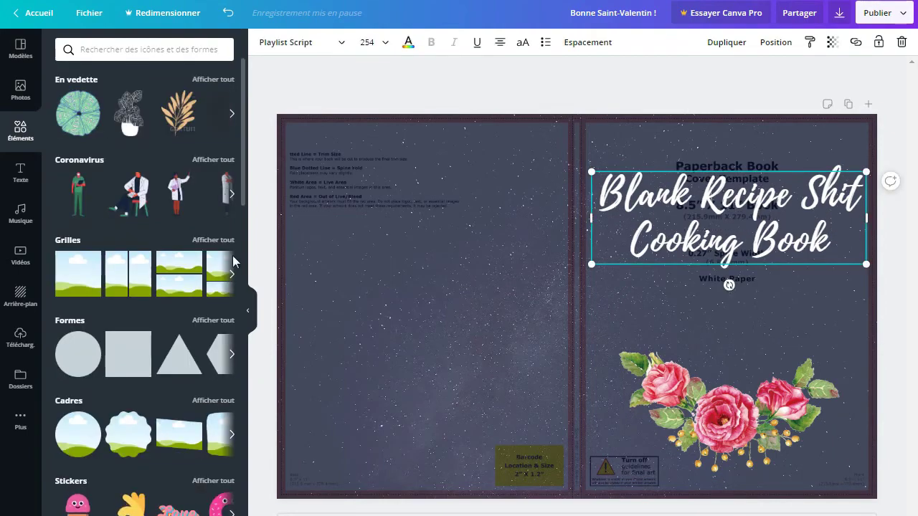
{"action": "left_click_drag", "start_coordinate": [244, 182], "coordinate": [266, 409]}
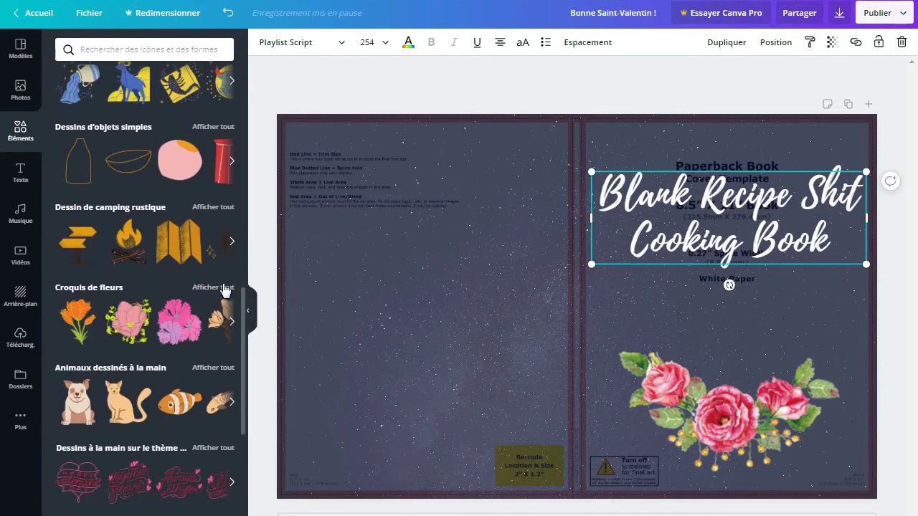
{"action": "left_click", "coordinate": [223, 289]}
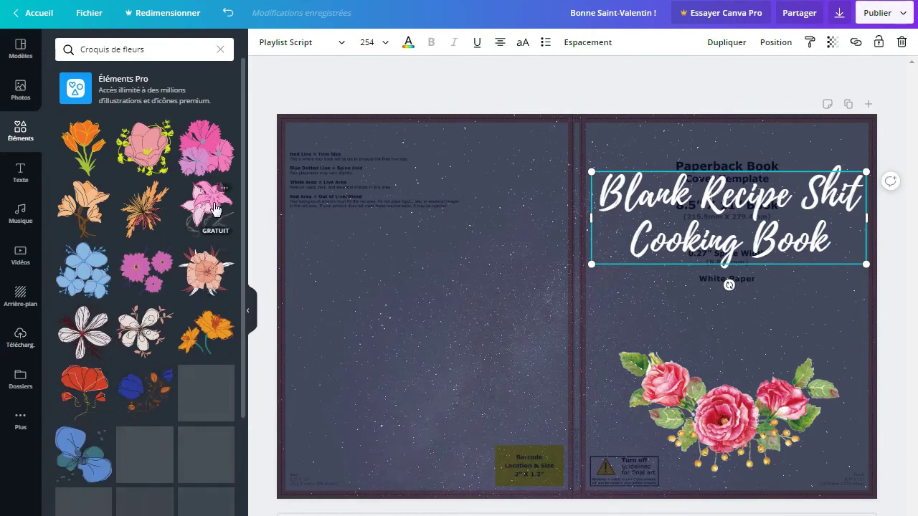
{"action": "left_click", "coordinate": [91, 414]}
{"action": "left_click_drag", "start_coordinate": [560, 306], "coordinate": [779, 314]}
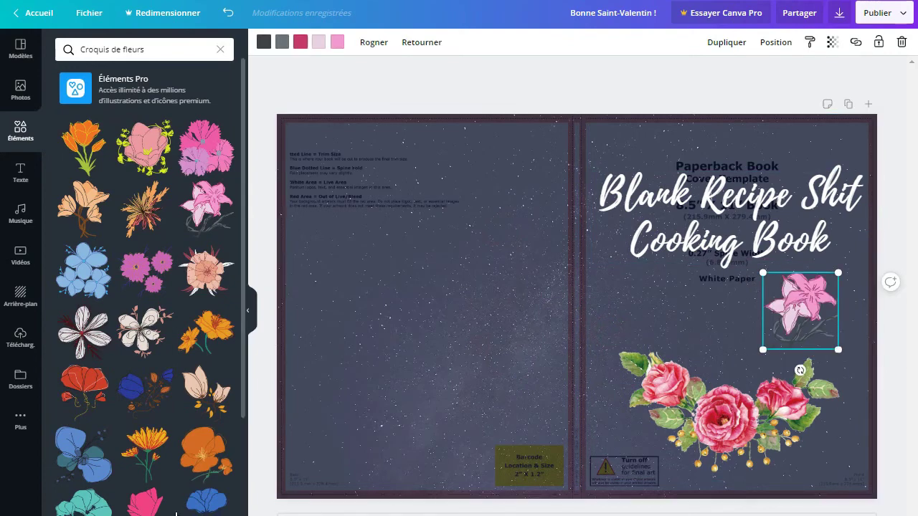
Step: Add the orange flower pair from Croquis de fleurs, shrink it and place it between the title and bouquet at the front cover's left
{"action": "left_click", "coordinate": [205, 349]}
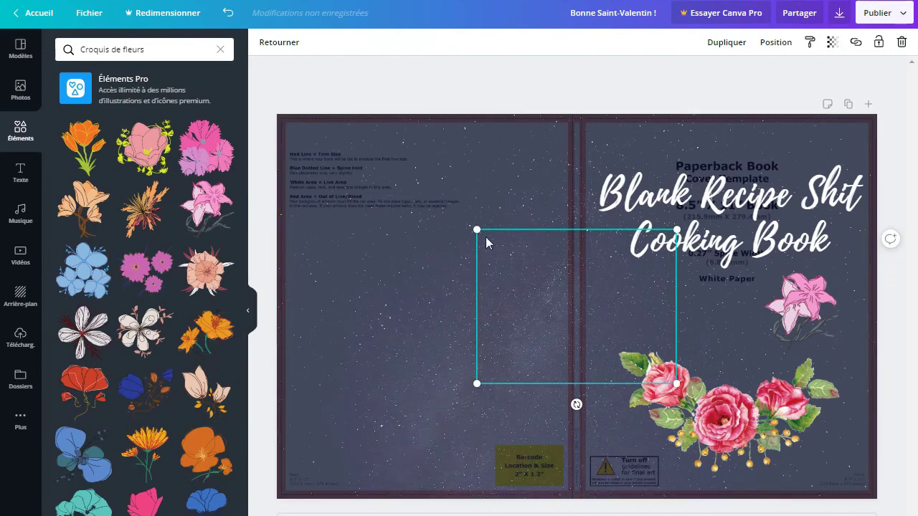
{"action": "left_click_drag", "start_coordinate": [542, 287], "coordinate": [549, 287]}
{"action": "left_click_drag", "start_coordinate": [588, 321], "coordinate": [629, 294]}
{"action": "left_click", "coordinate": [699, 369]}
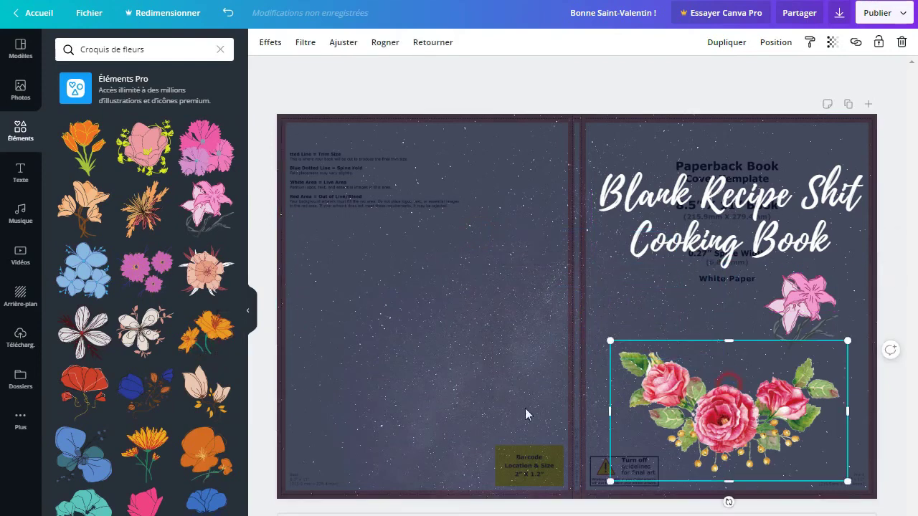
Step: Place a pink-purple flower cluster at the back cover's upper right and a pink flower with yellow-green vines at its lower left
{"action": "left_click", "coordinate": [225, 164]}
{"action": "left_click_drag", "start_coordinate": [575, 286], "coordinate": [483, 181]}
{"action": "left_click_drag", "start_coordinate": [561, 282], "coordinate": [516, 229]}
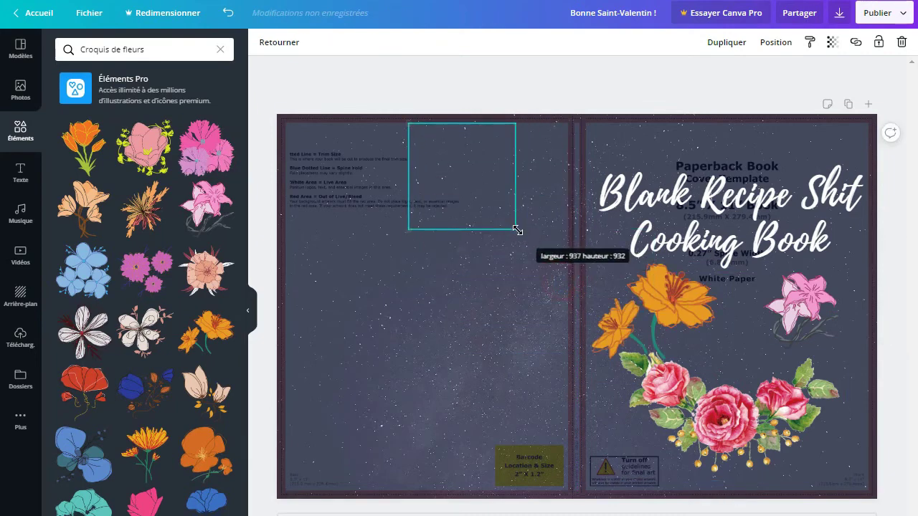
{"action": "left_click_drag", "start_coordinate": [520, 195], "coordinate": [528, 183]}
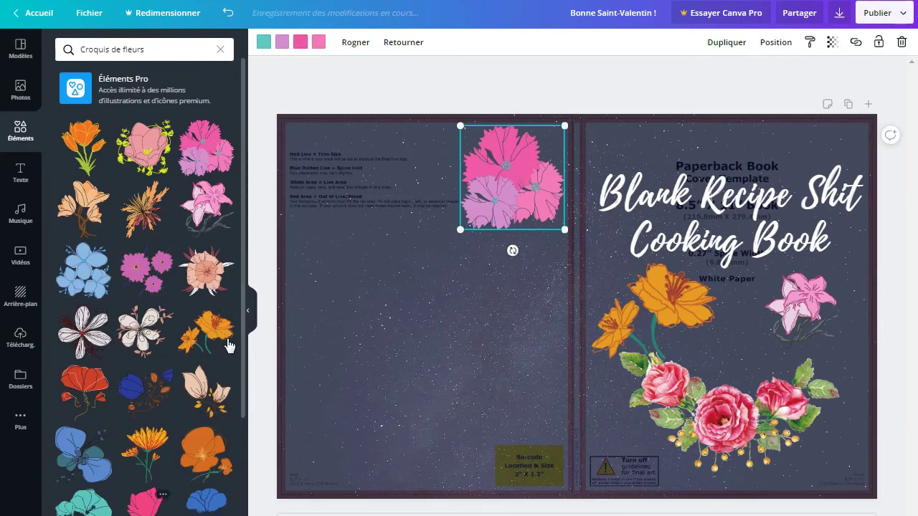
{"action": "left_click_drag", "start_coordinate": [144, 147], "coordinate": [634, 473]}
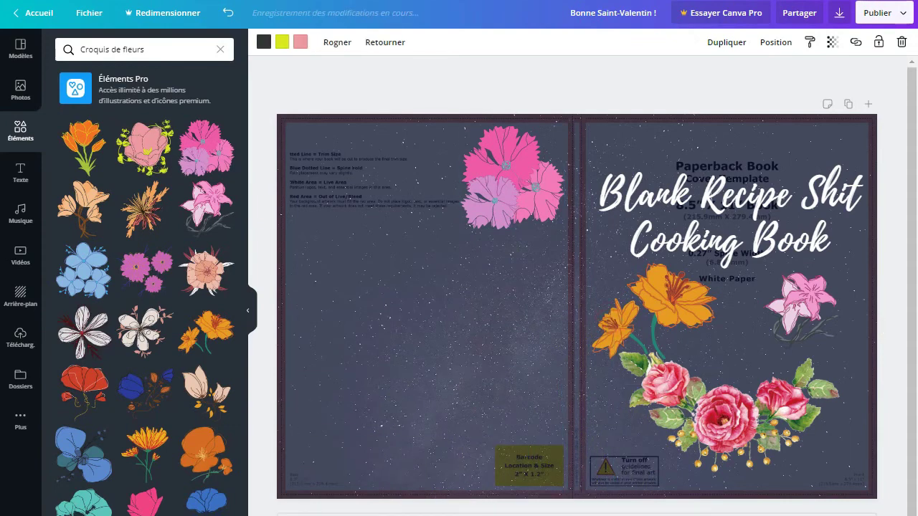
{"action": "left_click_drag", "start_coordinate": [409, 338], "coordinate": [366, 428]}
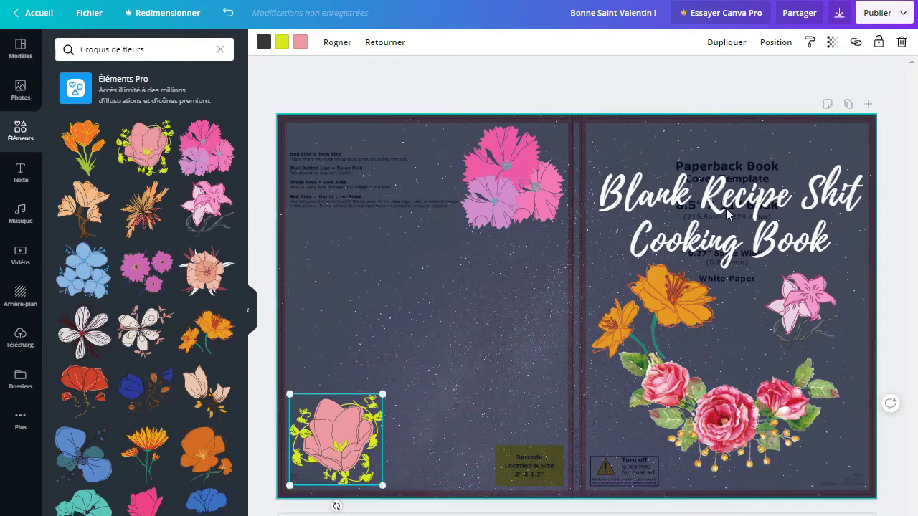
Step: Shift the orange flowers and pink lily slightly down and right, and lower the bouquet on the front cover
{"action": "left_click", "coordinate": [640, 343]}
{"action": "left_click_drag", "start_coordinate": [631, 305], "coordinate": [639, 314]}
{"action": "left_click_drag", "start_coordinate": [799, 305], "coordinate": [818, 314]}
{"action": "left_click", "coordinate": [729, 428]}
{"action": "left_click_drag", "start_coordinate": [729, 427], "coordinate": [730, 429]}
{"action": "left_click", "coordinate": [901, 429]}
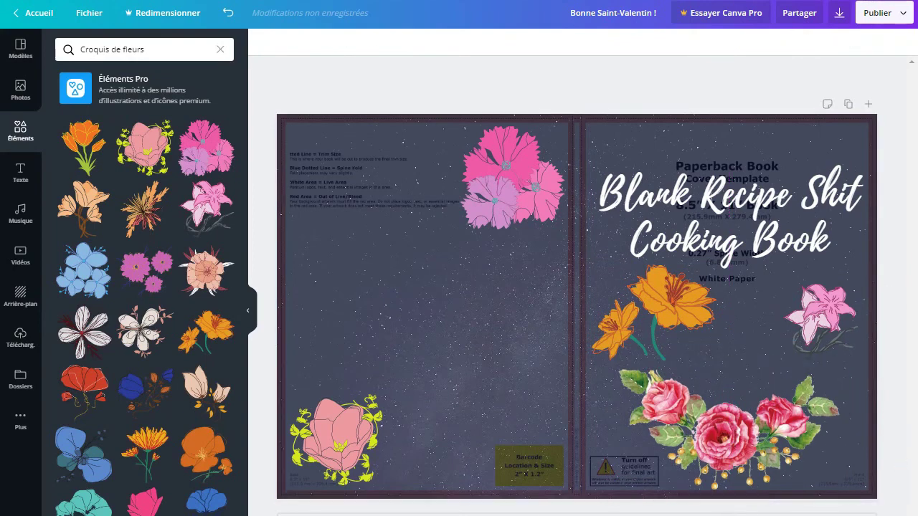
Step: Hide the cover template guide image by setting its Transparence value to 0
{"action": "left_click", "coordinate": [460, 366]}
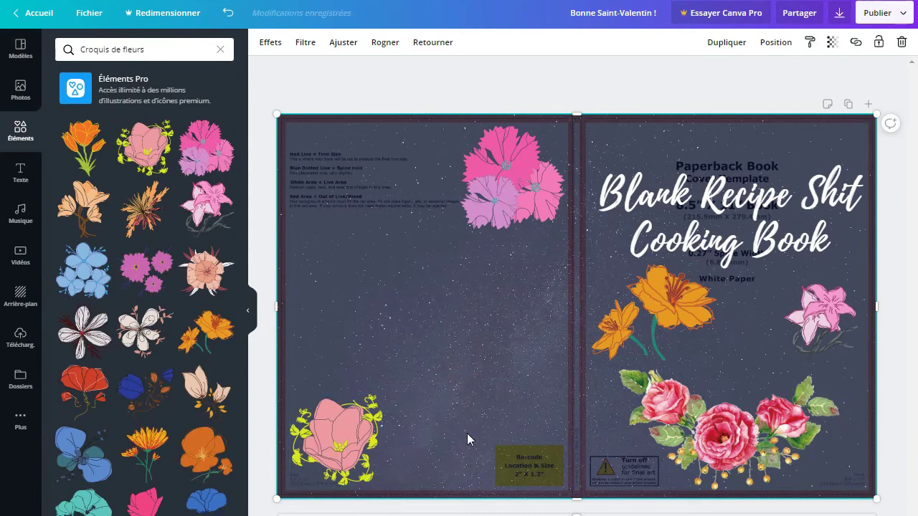
{"action": "left_click", "coordinate": [833, 44]}
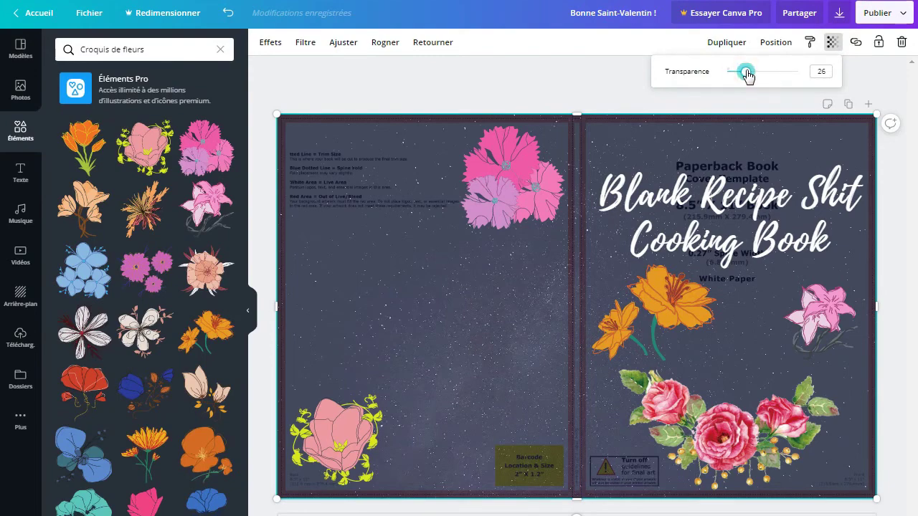
{"action": "left_click_drag", "start_coordinate": [746, 74], "coordinate": [716, 75]}
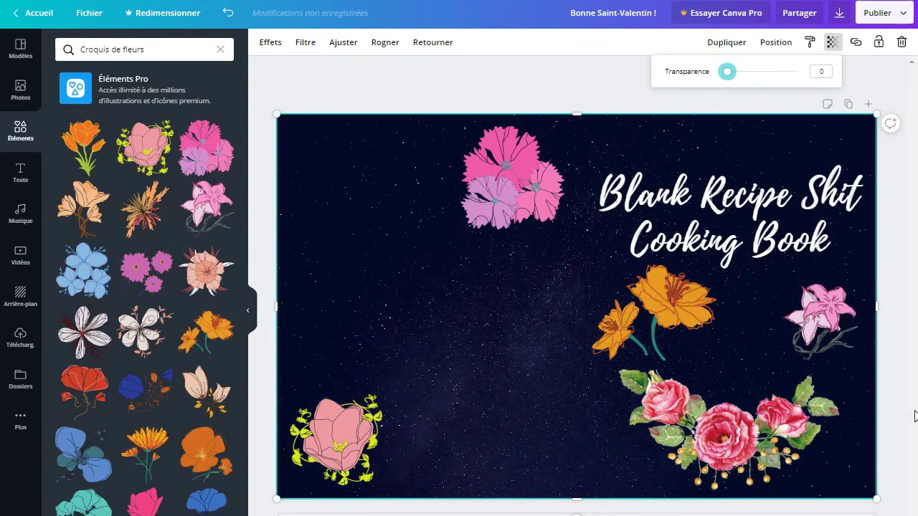
{"action": "left_click", "coordinate": [901, 361]}
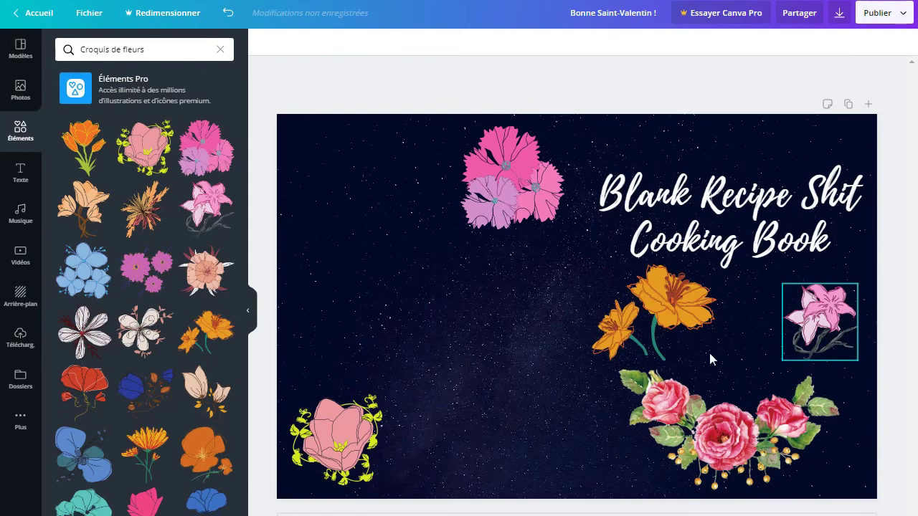
Step: Recolor the title in a custom pale yellow and move it slightly up on the front cover
{"action": "left_click", "coordinate": [699, 200]}
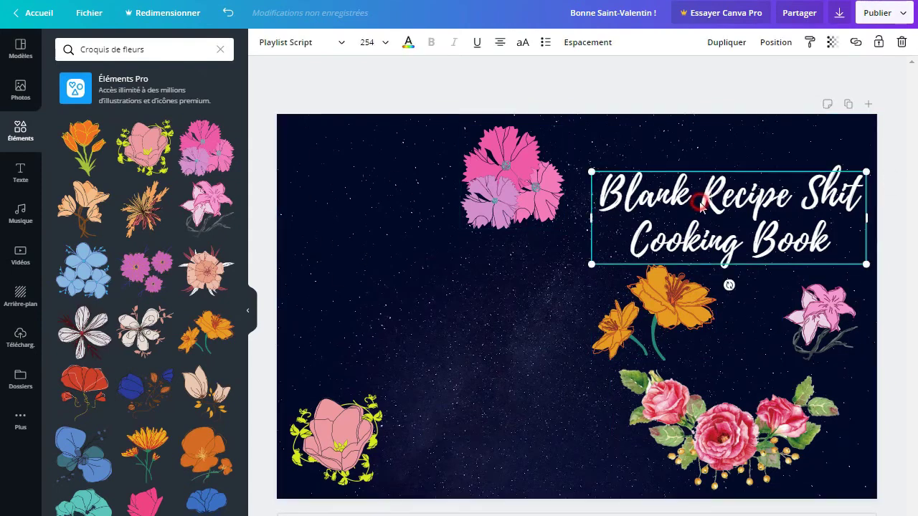
{"action": "left_click", "coordinate": [409, 45]}
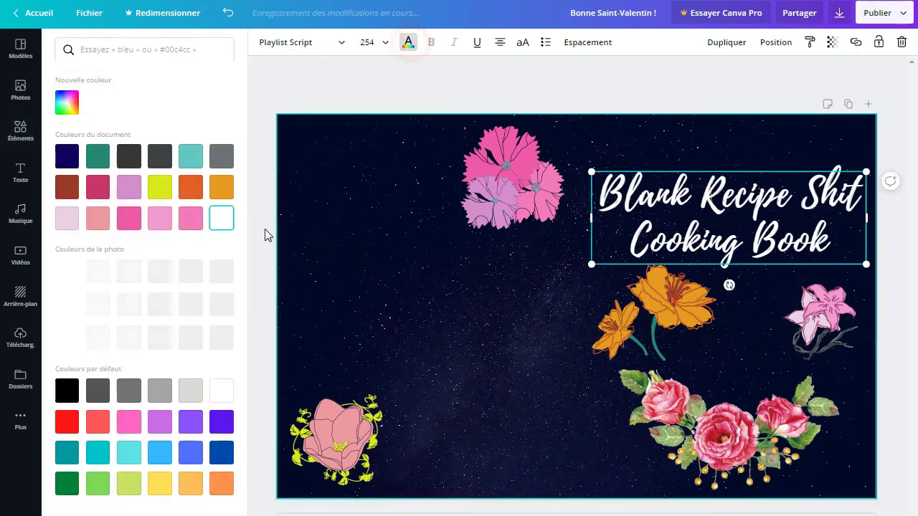
{"action": "left_click", "coordinate": [158, 186]}
{"action": "left_click_drag", "start_coordinate": [728, 219], "coordinate": [728, 206]}
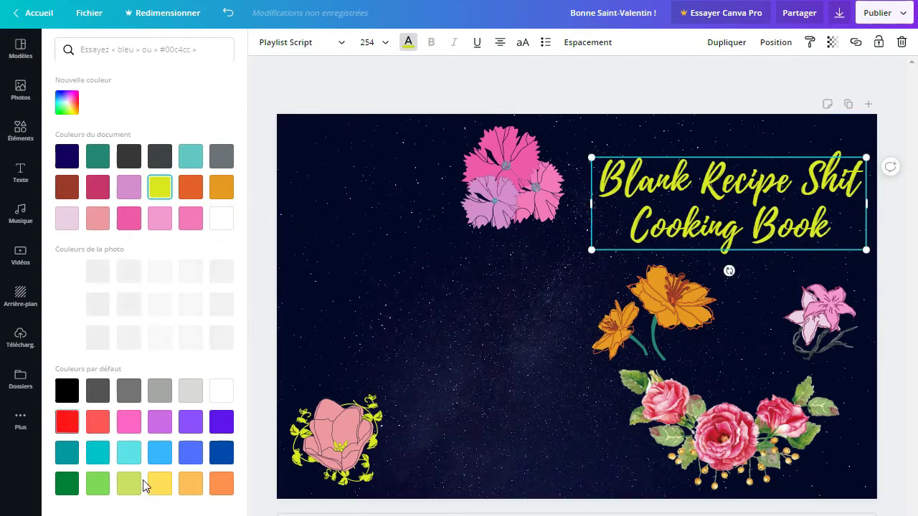
{"action": "left_click", "coordinate": [66, 103]}
{"action": "left_click_drag", "start_coordinate": [79, 206], "coordinate": [93, 205]}
{"action": "left_click", "coordinate": [197, 135]}
{"action": "left_click_drag", "start_coordinate": [197, 135], "coordinate": [146, 132]}
Step: Check that the template guide image's Transparence value is fully at 0
{"action": "left_click", "coordinate": [458, 322]}
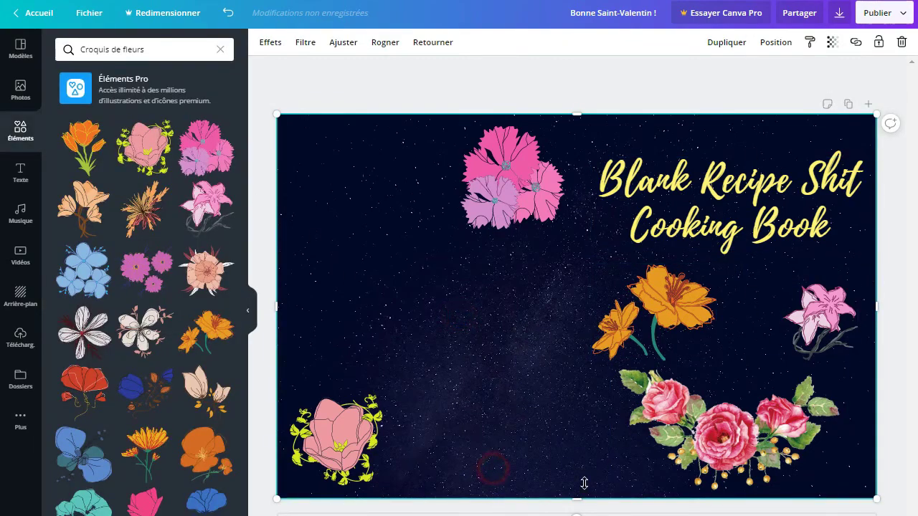
{"action": "left_click", "coordinate": [832, 43]}
{"action": "left_click_drag", "start_coordinate": [728, 72], "coordinate": [649, 98]}
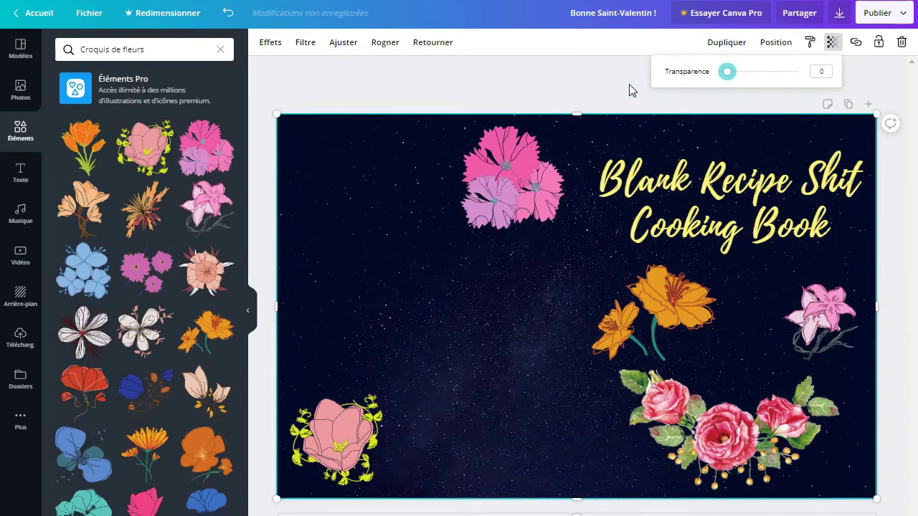
{"action": "left_click", "coordinate": [584, 72]}
Step: Download the finished cover as PDF pour impression
{"action": "left_click", "coordinate": [839, 13]}
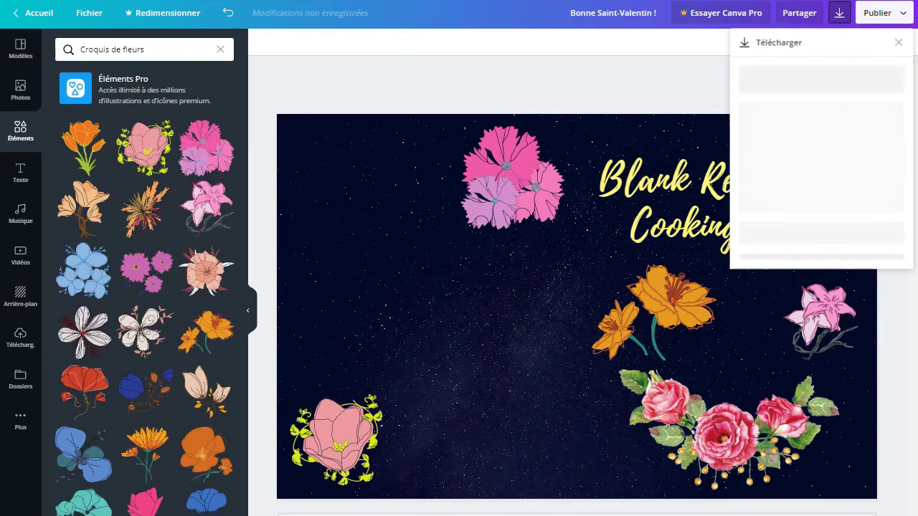
{"action": "left_click", "coordinate": [815, 92]}
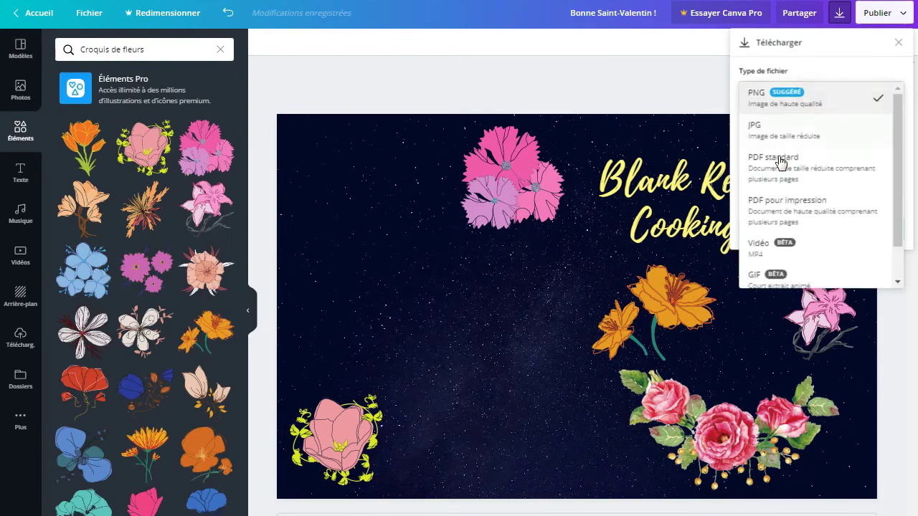
{"action": "left_click", "coordinate": [825, 212]}
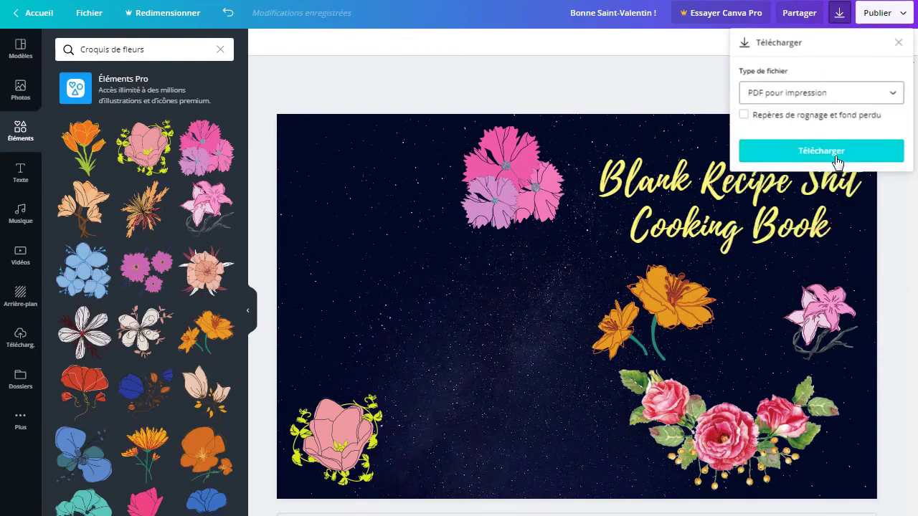
{"action": "left_click", "coordinate": [831, 153]}
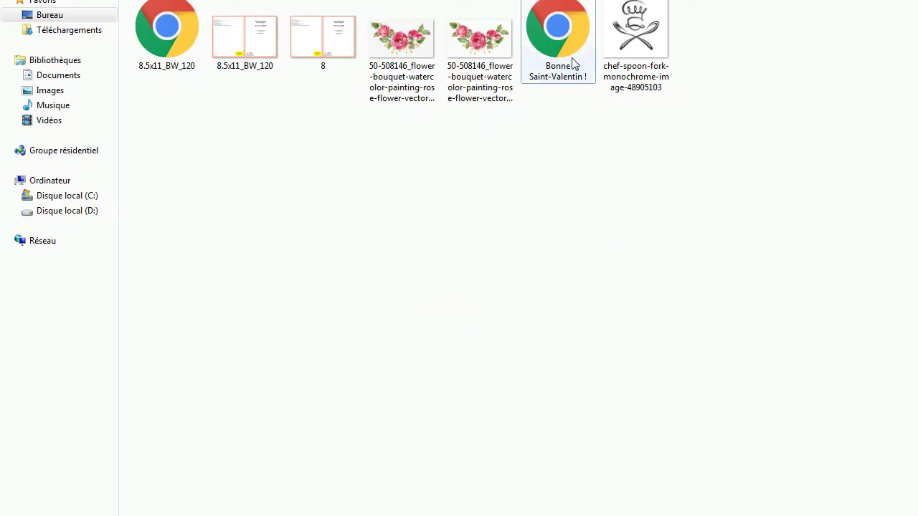
Step: Open the file properties of the downloaded Bonne Saint-Valentin ! PDF to check its size
{"action": "left_click", "coordinate": [573, 61]}
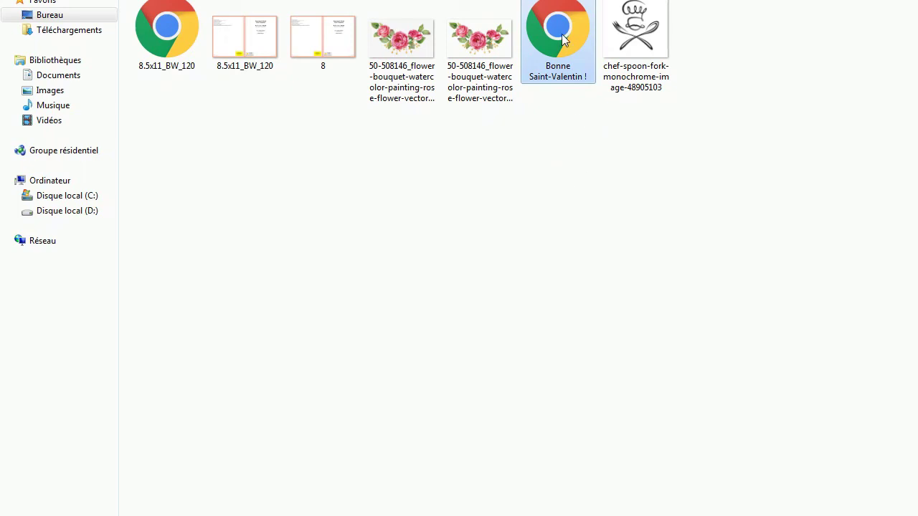
{"action": "right_click", "coordinate": [561, 33]}
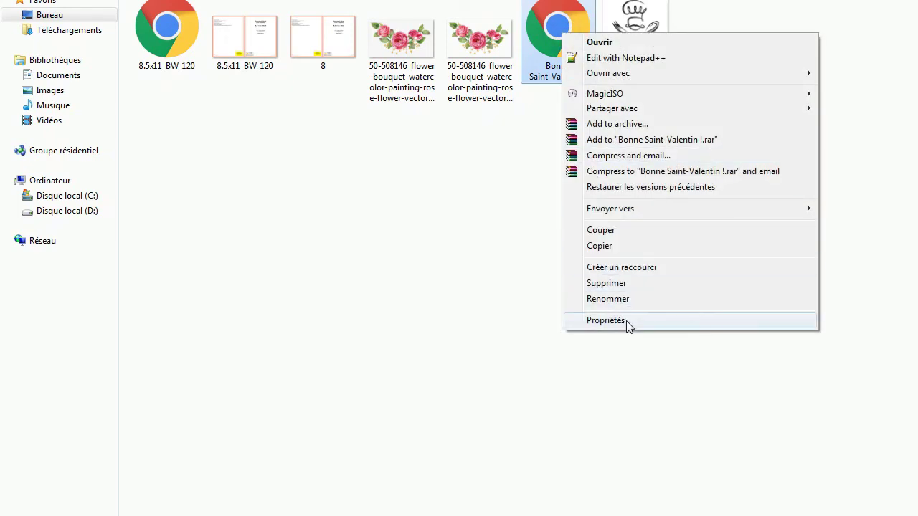
{"action": "left_click", "coordinate": [606, 320]}
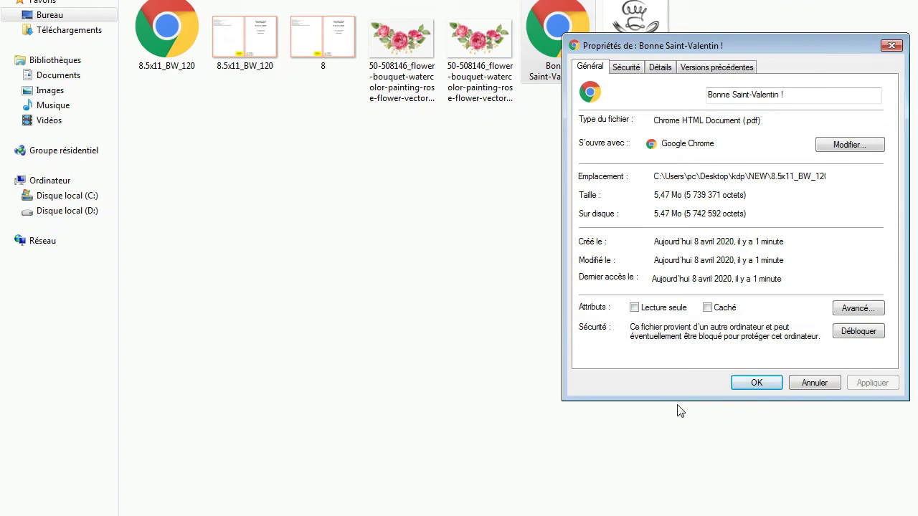
Step: Close the file properties, switch to the KDP Paperback Content page and choose to upload an existing print-ready PDF cover
{"action": "left_click", "coordinate": [808, 382]}
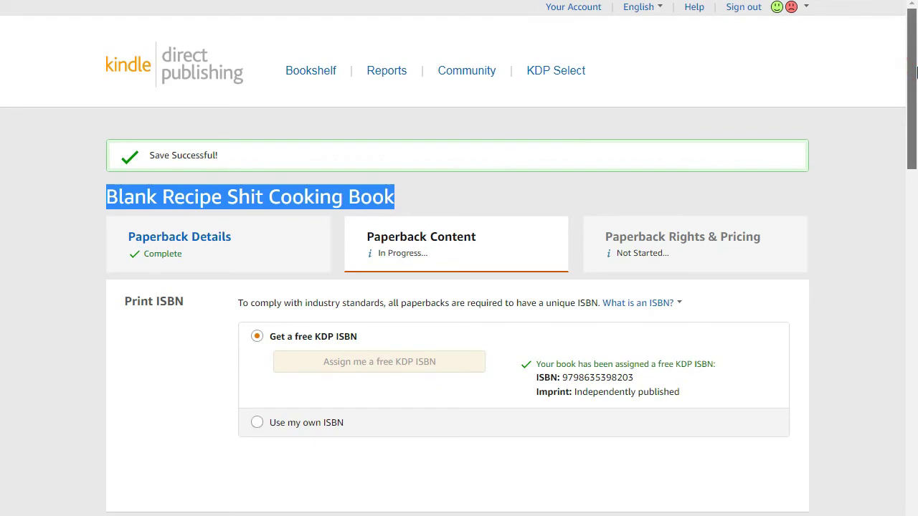
{"action": "left_click_drag", "start_coordinate": [915, 70], "coordinate": [523, 397]}
{"action": "left_click", "coordinate": [422, 342]}
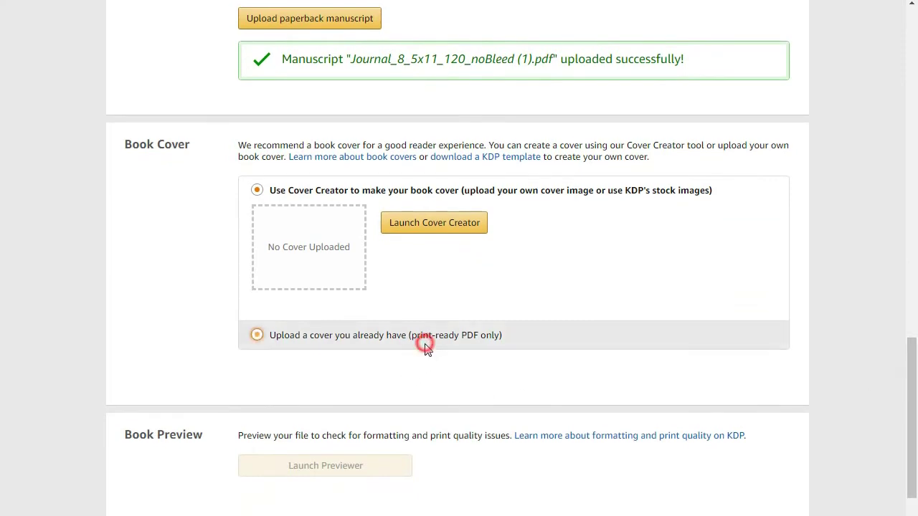
{"action": "left_click", "coordinate": [319, 192]}
{"action": "left_click", "coordinate": [484, 340]}
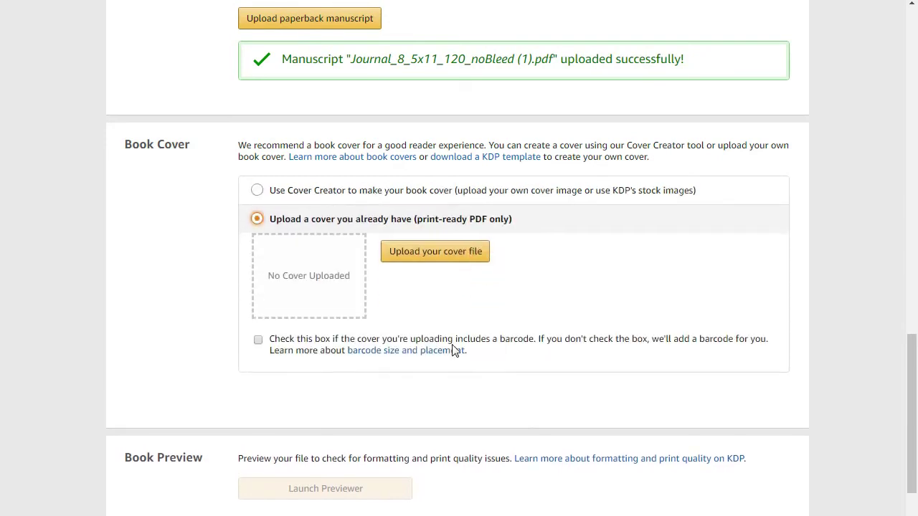
Step: Upload the Bonne Saint-Valentin ! PDF as the book cover and launch the Print Previewer
{"action": "left_click", "coordinate": [434, 258]}
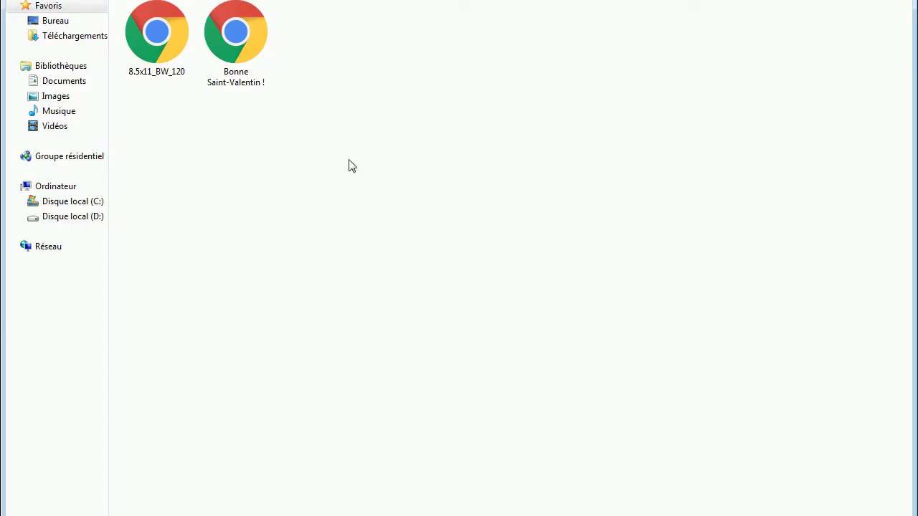
{"action": "left_click", "coordinate": [161, 72]}
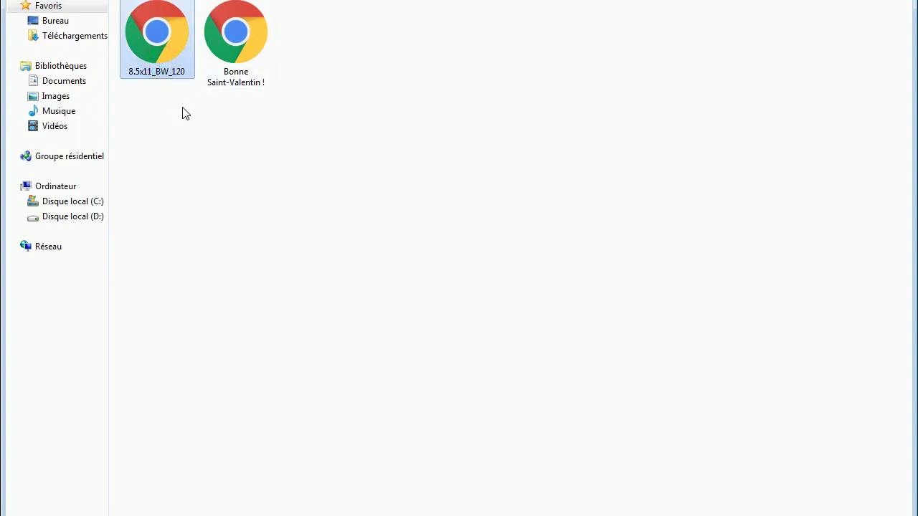
{"action": "left_click", "coordinate": [230, 72]}
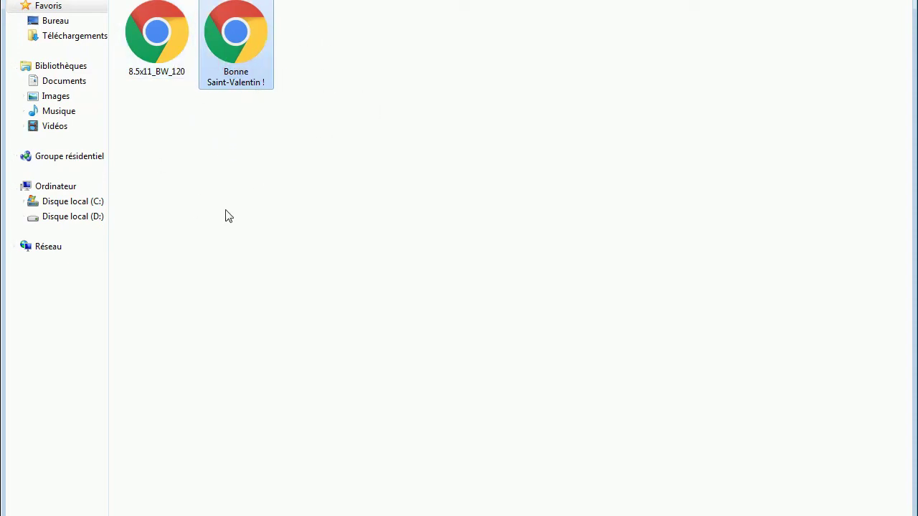
{"action": "double_click", "coordinate": [240, 58]}
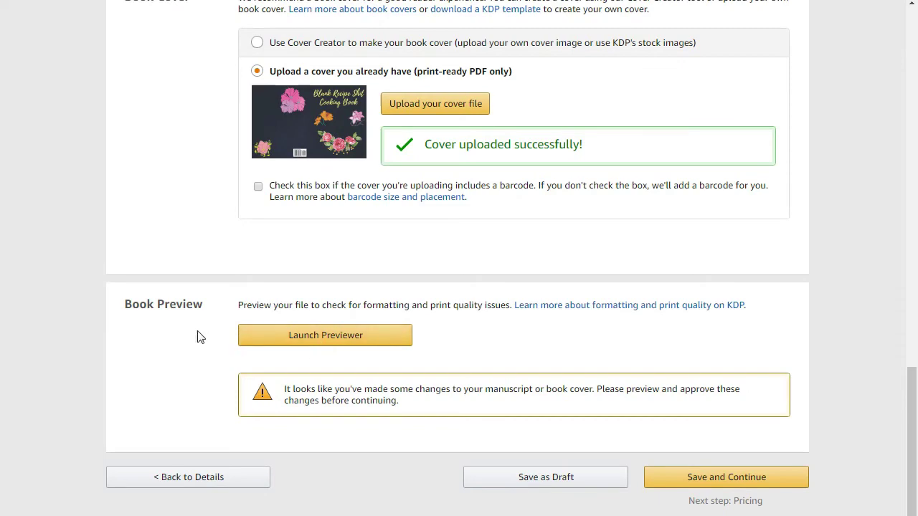
{"action": "left_click", "coordinate": [352, 348]}
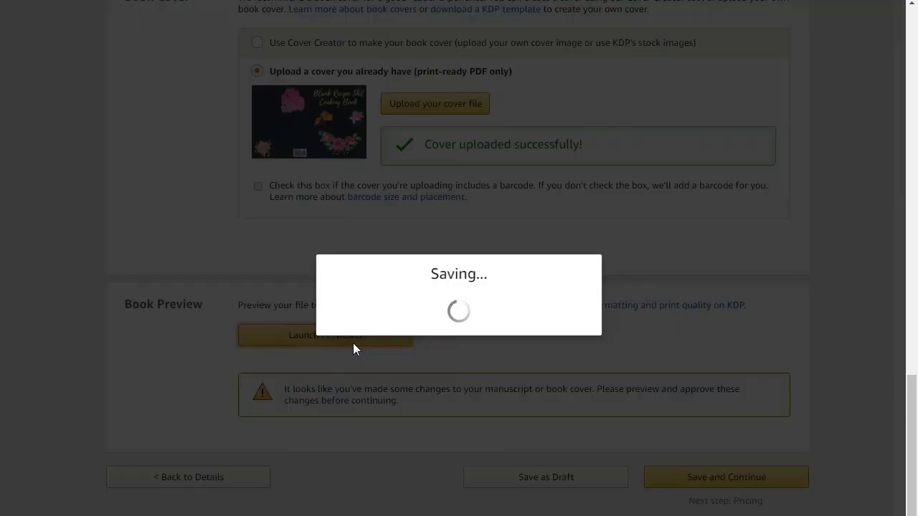
{"action": "left_click_drag", "start_coordinate": [912, 448], "coordinate": [897, 264]}
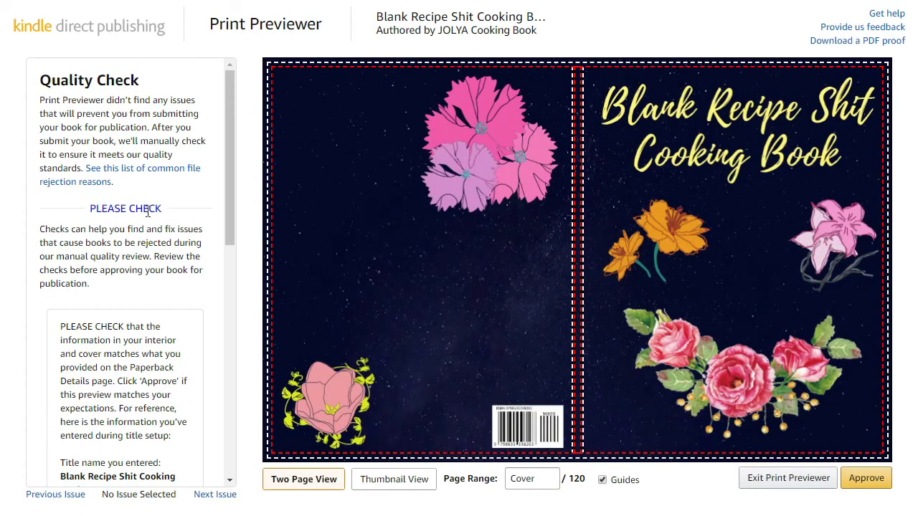
Step: Read through the Quality Check notes, including the title details and the spine text and bleed advice
{"action": "left_click_drag", "start_coordinate": [152, 209], "coordinate": [86, 208]}
{"action": "left_click", "coordinate": [169, 211]}
{"action": "triple_click", "coordinate": [140, 207]}
{"action": "left_click", "coordinate": [180, 229]}
{"action": "left_click_drag", "start_coordinate": [231, 225], "coordinate": [174, 208]}
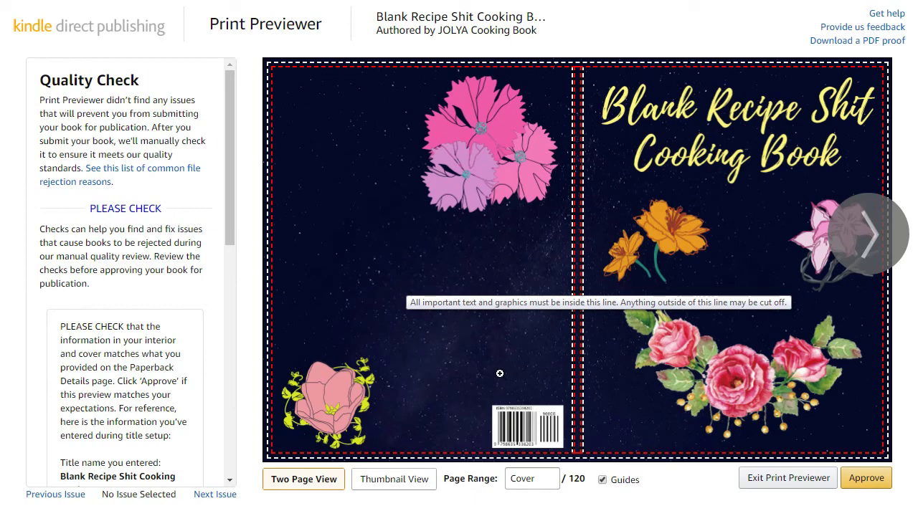
{"action": "left_click_drag", "start_coordinate": [232, 240], "coordinate": [251, 387]}
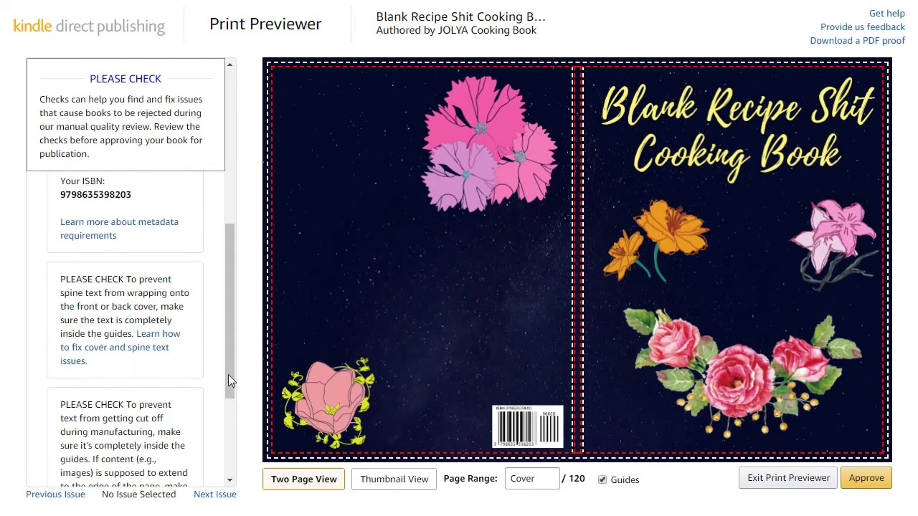
{"action": "left_click_drag", "start_coordinate": [228, 308], "coordinate": [233, 335]}
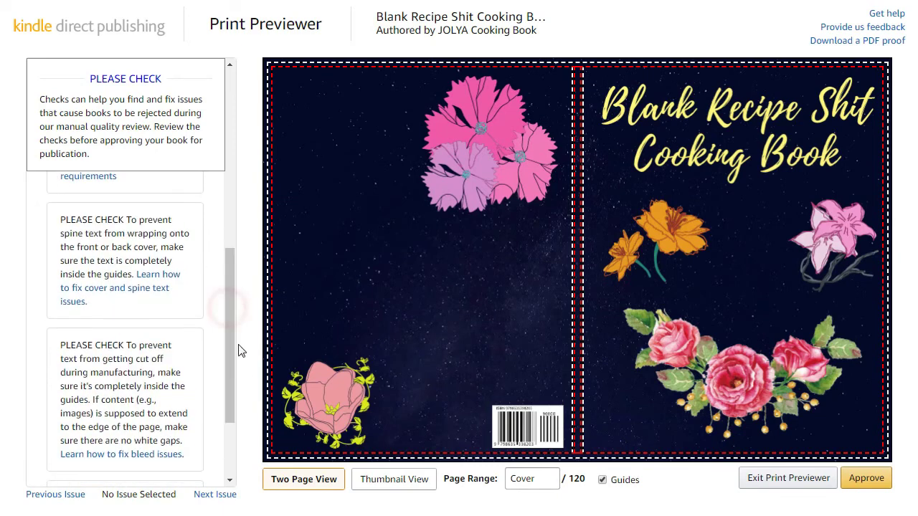
{"action": "left_click_drag", "start_coordinate": [233, 344], "coordinate": [207, 199]}
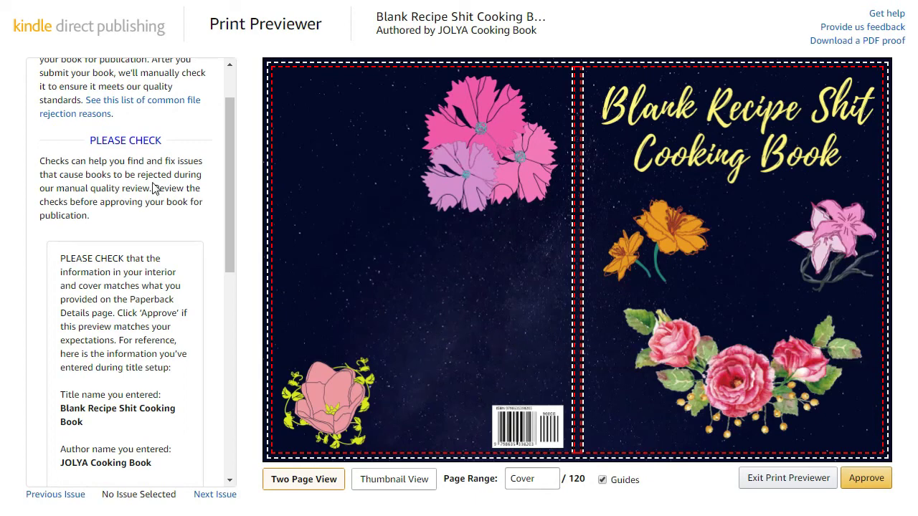
{"action": "left_click_drag", "start_coordinate": [228, 216], "coordinate": [239, 322]}
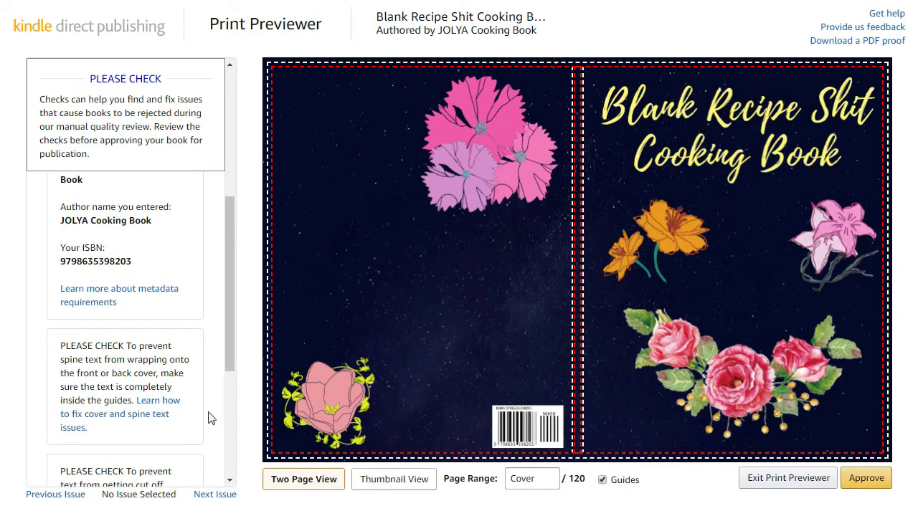
Step: Check the interior pages as thumbnails, view page 120 as a spread, and return to the cover spread
{"action": "left_click", "coordinate": [393, 480]}
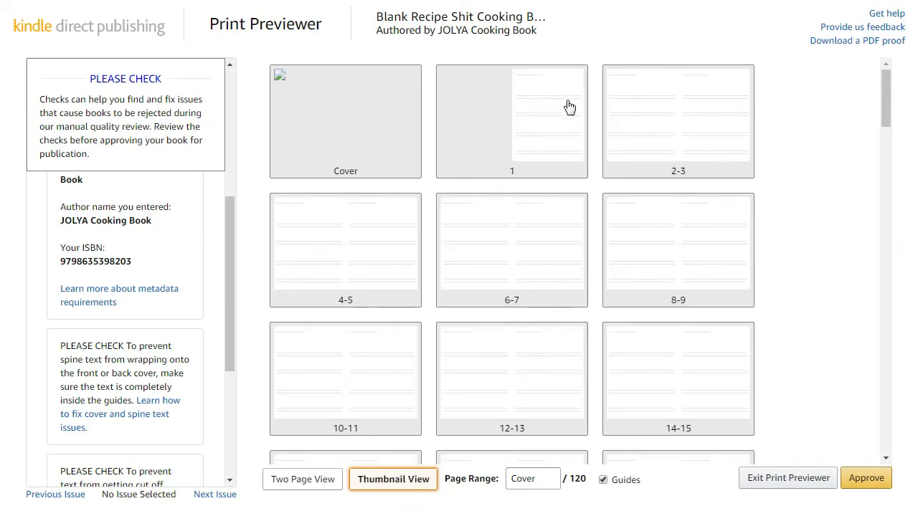
{"action": "left_click_drag", "start_coordinate": [886, 143], "coordinate": [916, 492]}
{"action": "left_click", "coordinate": [544, 368]}
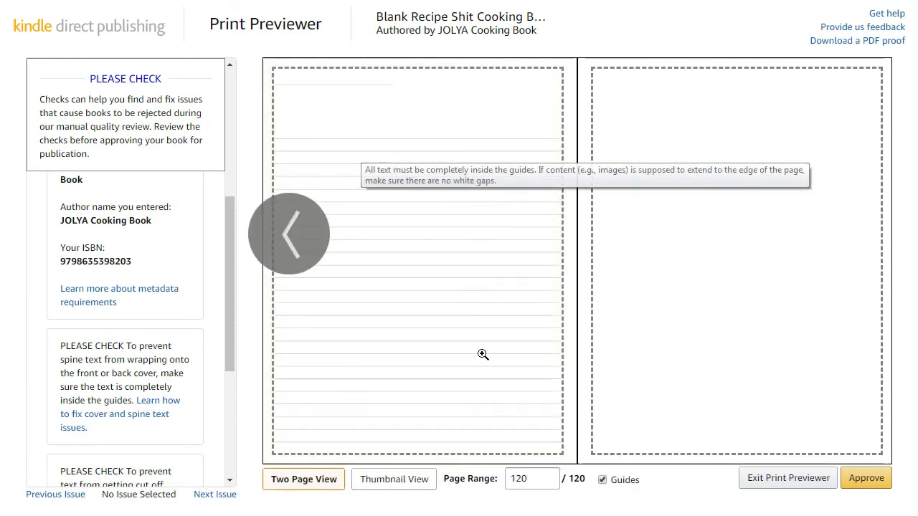
{"action": "left_click", "coordinate": [398, 488]}
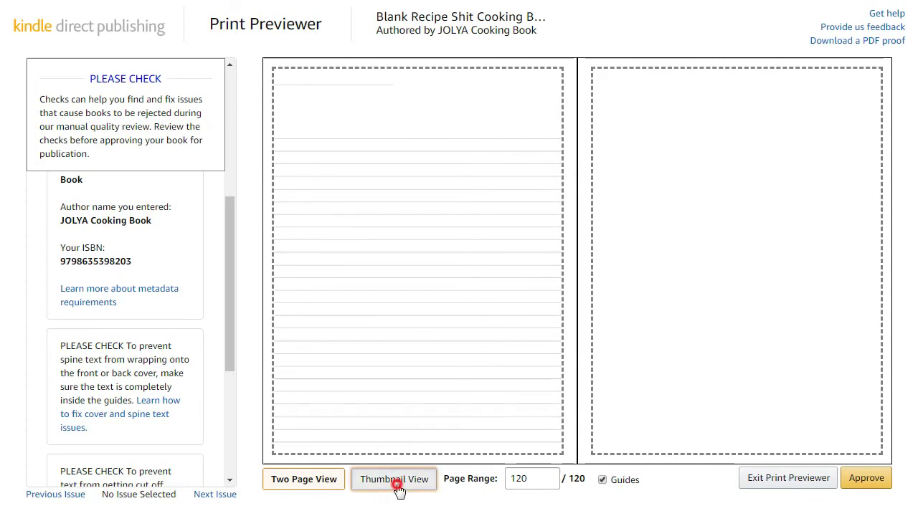
{"action": "left_click", "coordinate": [319, 484]}
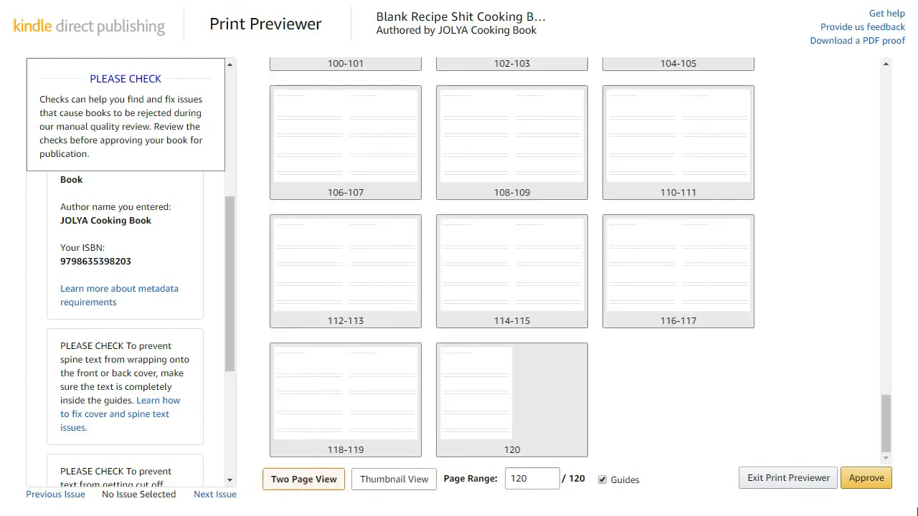
{"action": "left_click_drag", "start_coordinate": [882, 424], "coordinate": [867, 57]}
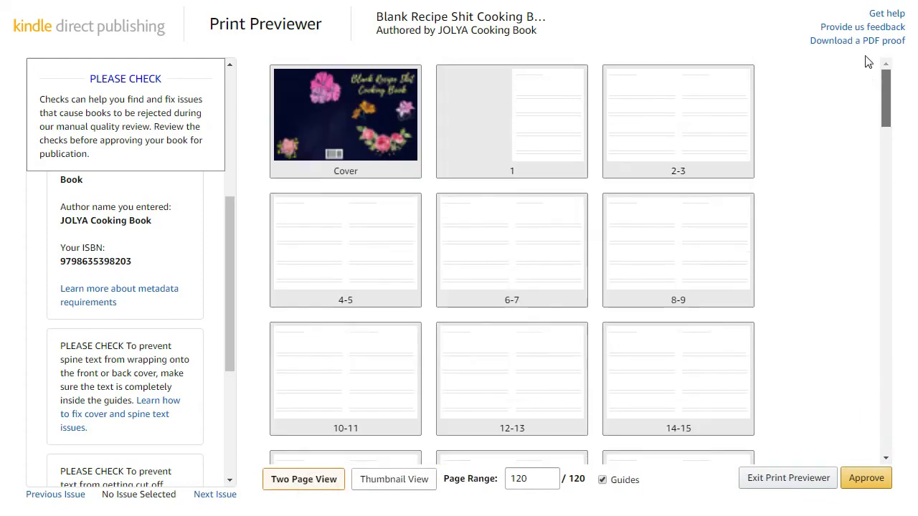
{"action": "left_click", "coordinate": [346, 120]}
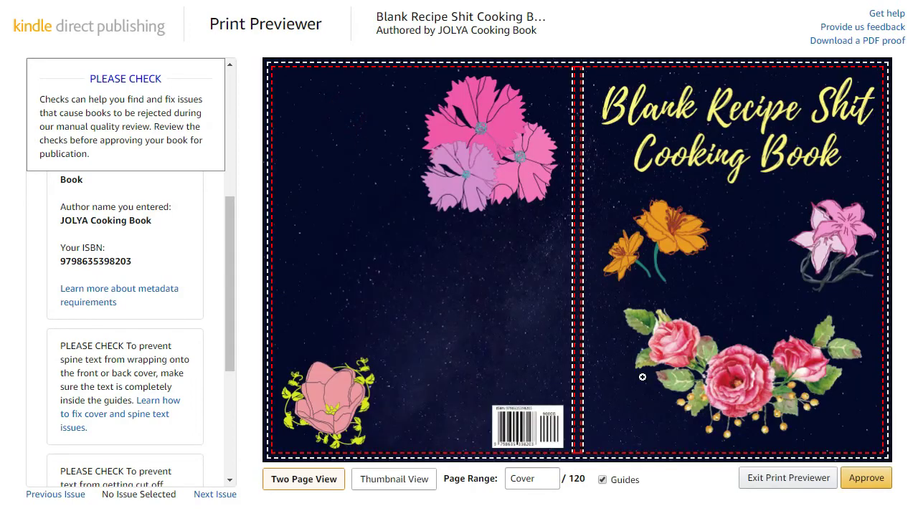
Step: Approve the print preview of the book and return to its Paperback Content page
{"action": "left_click", "coordinate": [873, 482]}
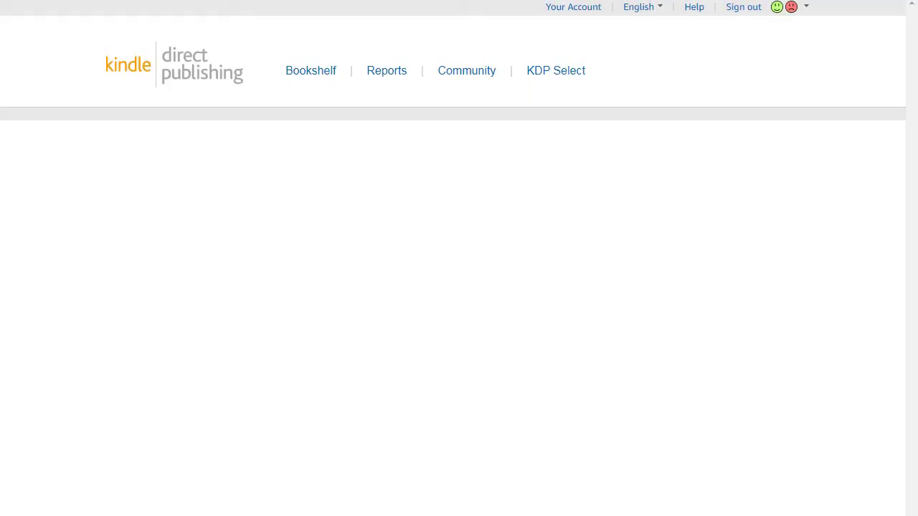
{"action": "scroll", "coordinate": [497, 373], "scroll_direction": "down", "scroll_amount": 15}
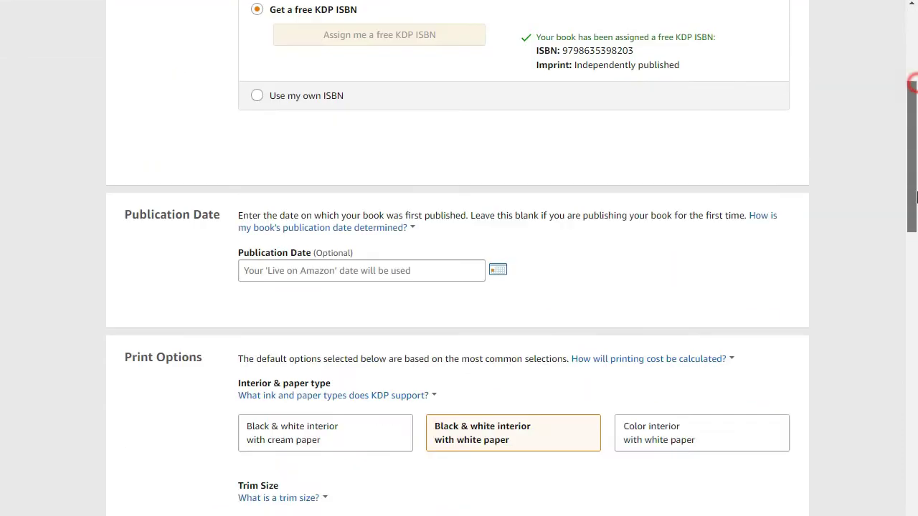